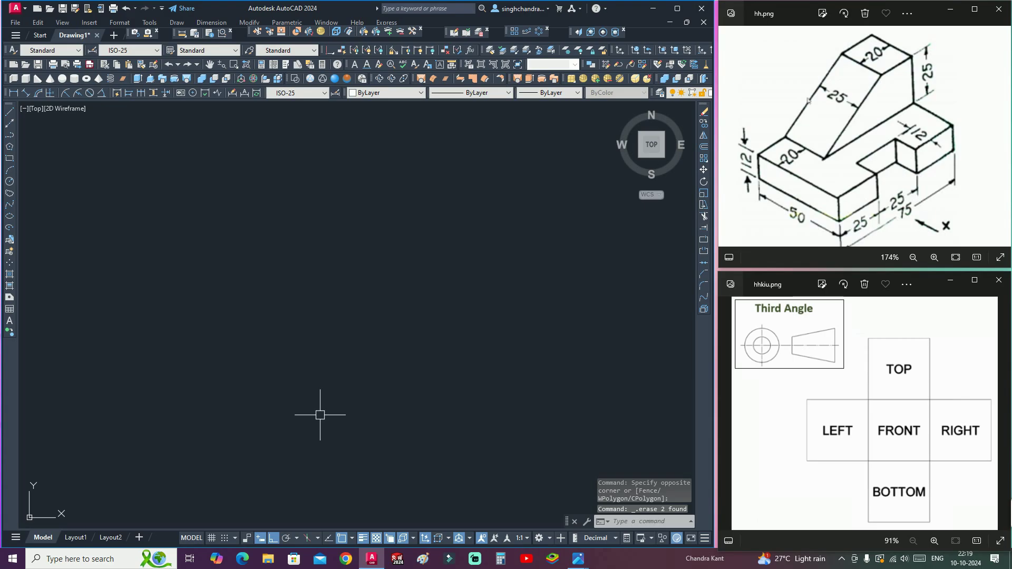
# Step: Draw a closed 75 by 12 rectangle with LINE and Ortho as the front-view base
pyautogui.write('l')
pyautogui.press('Return')
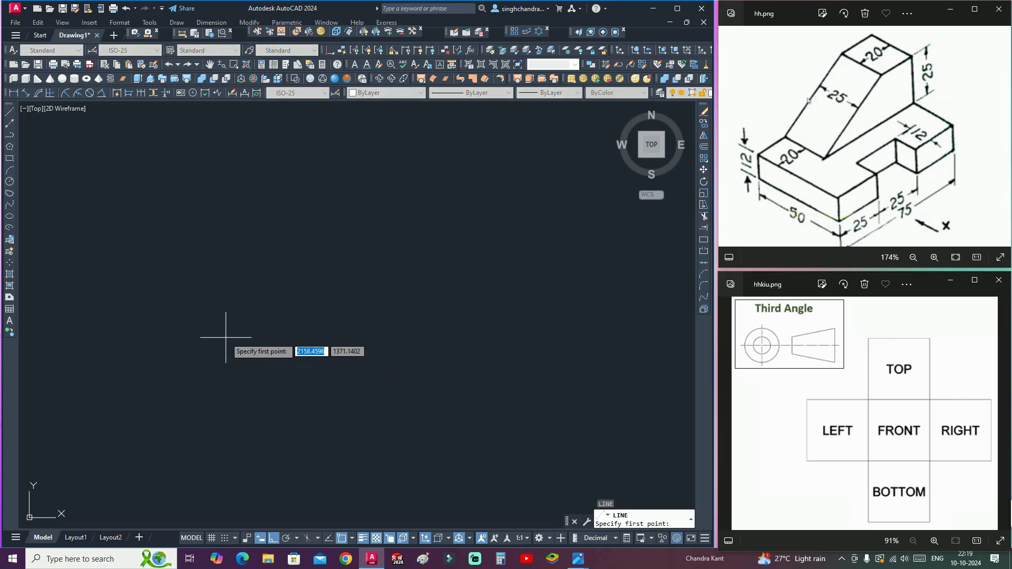
pyautogui.click(220, 323)
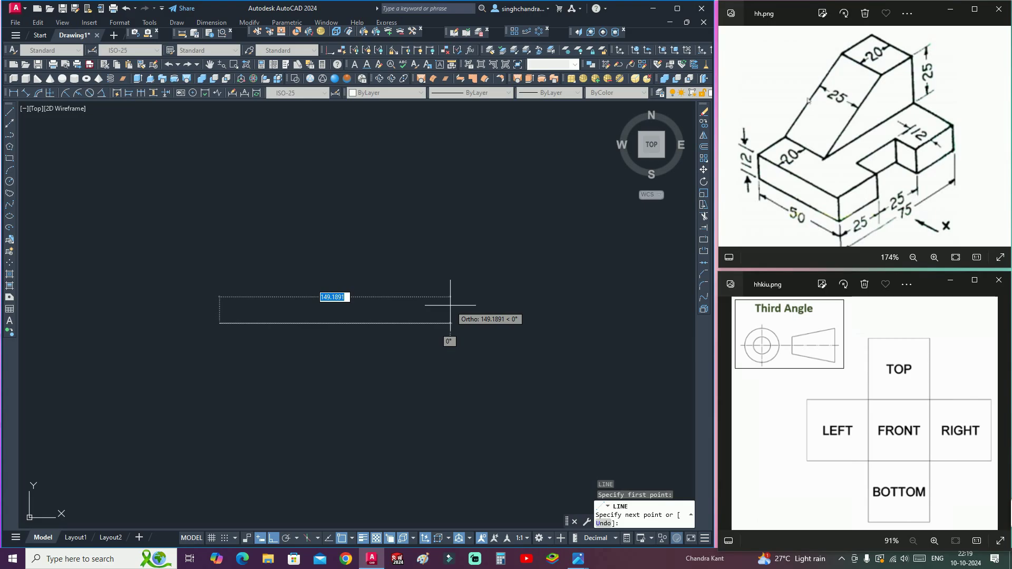
pyautogui.write('75')
pyautogui.press('Return')
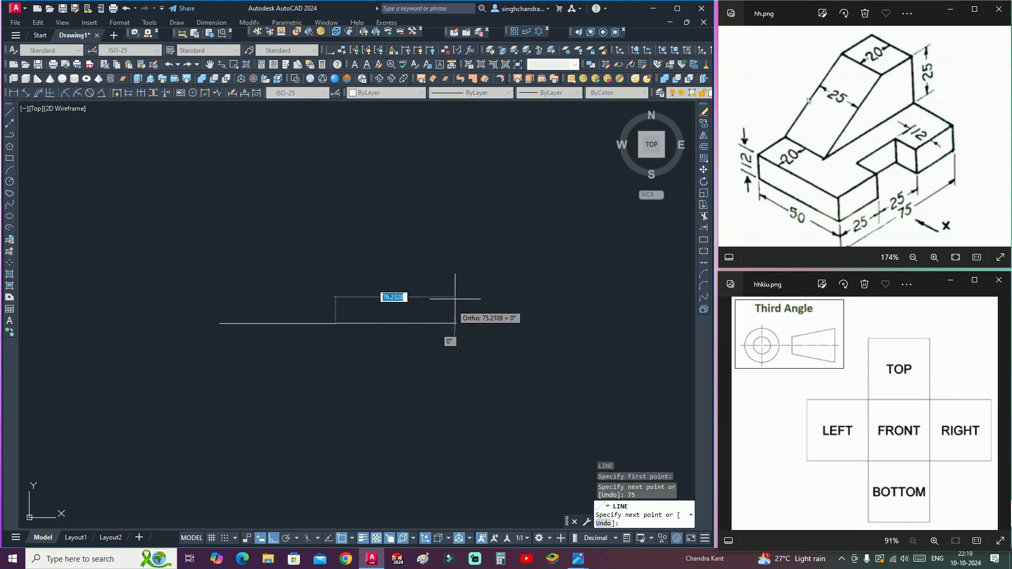
pyautogui.scroll(4, 263, 302)
pyautogui.write('12')
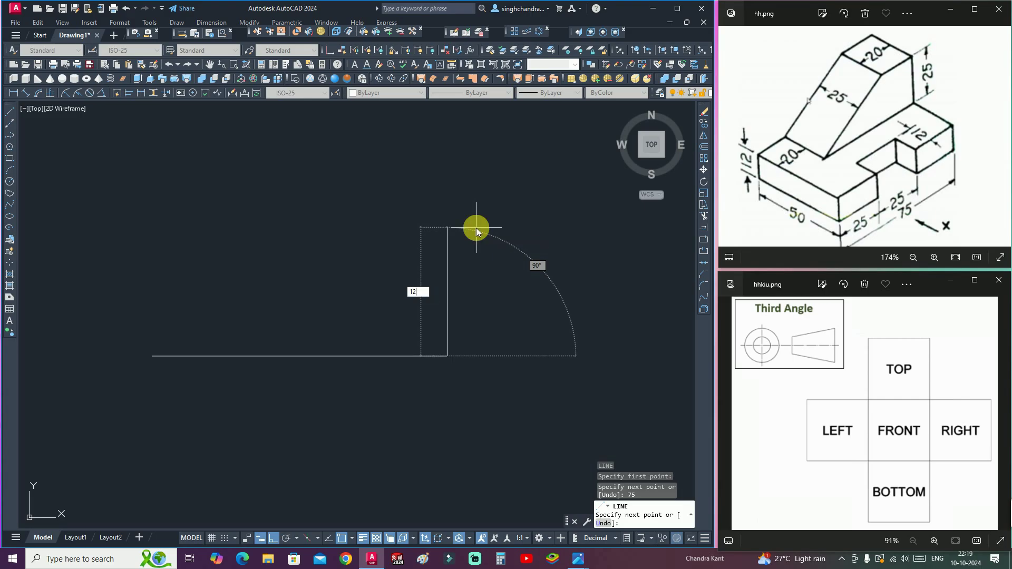
pyautogui.press('Return')
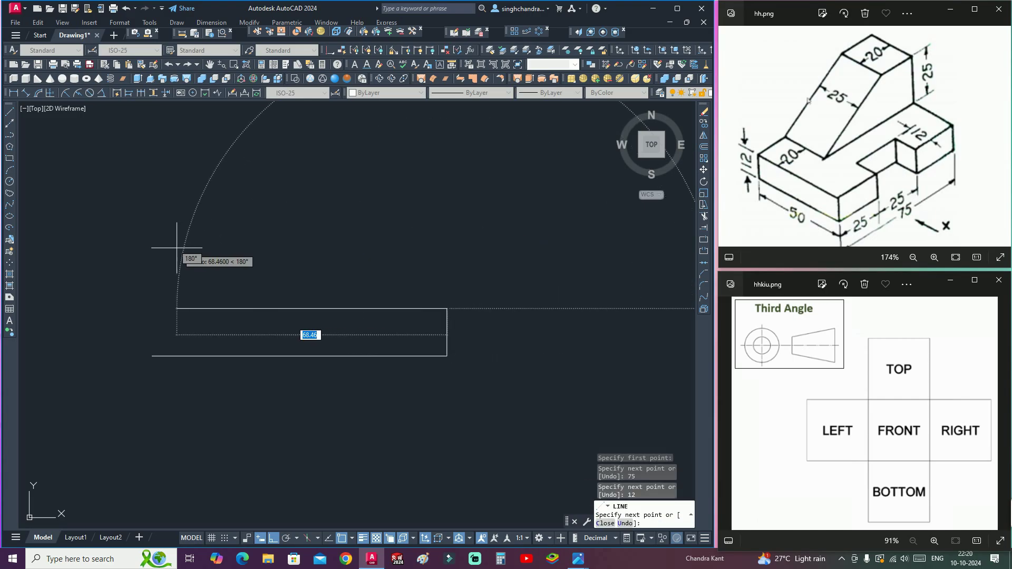
pyautogui.write('75')
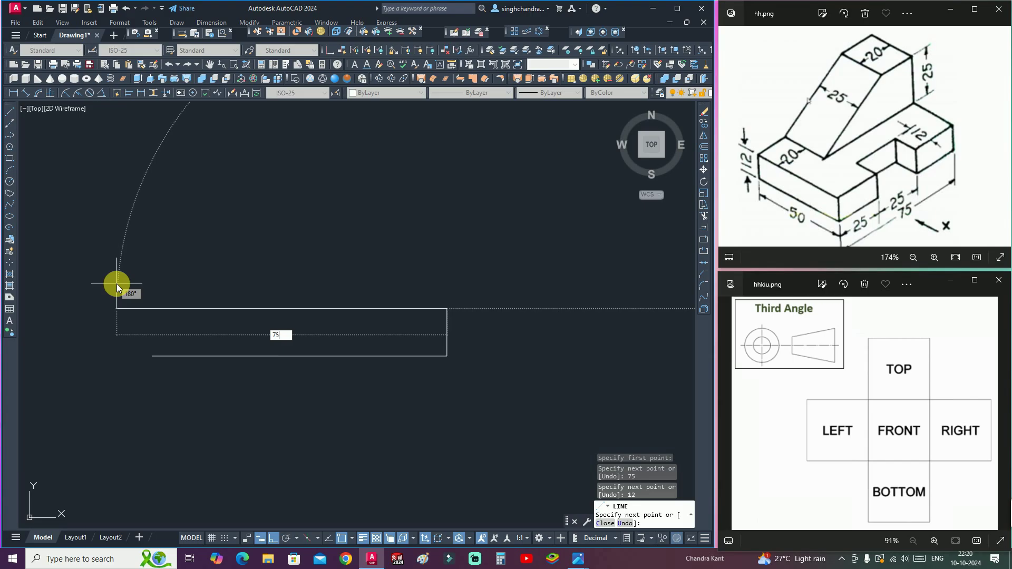
pyautogui.press('Return')
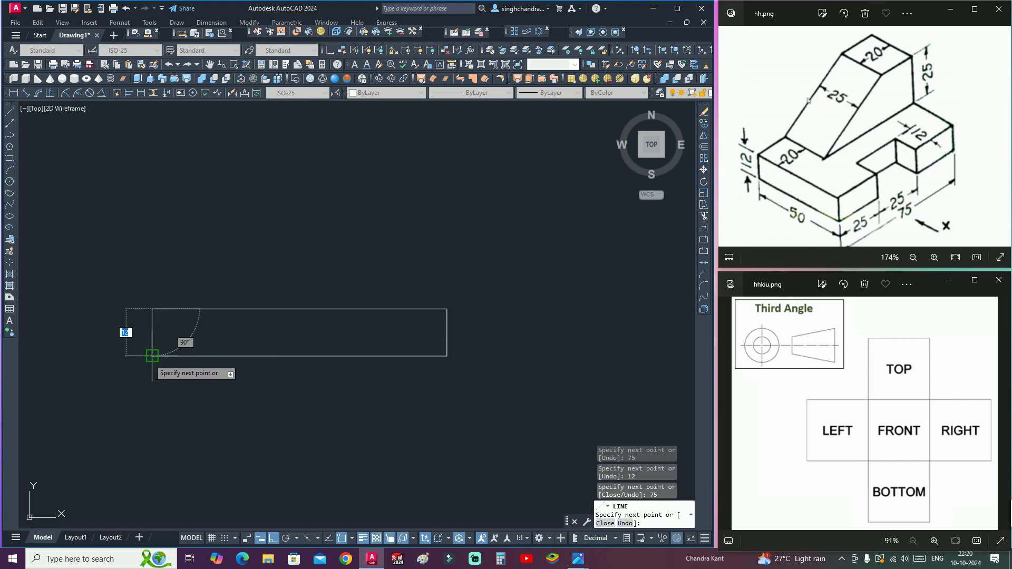
pyautogui.press('Escape')
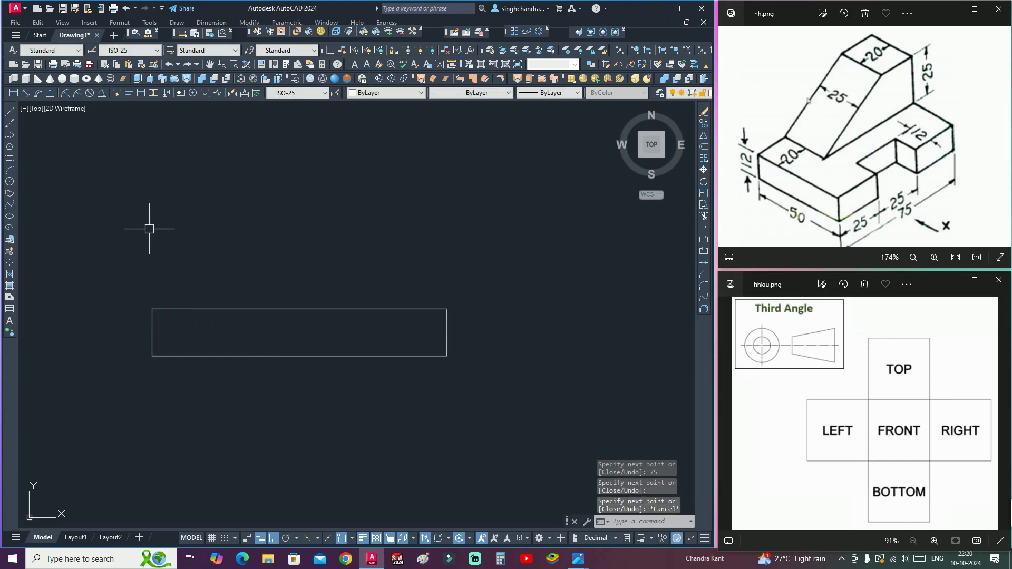
# Step: Draw a 25-unit upright edge and a 20-unit top edge from the base's top-right corner
pyautogui.press('space')
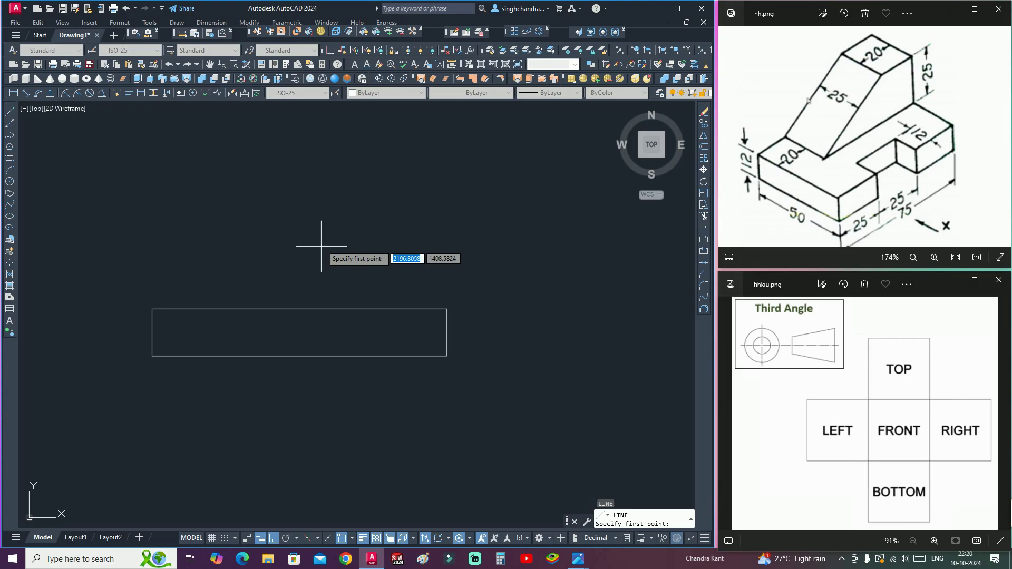
pyautogui.click(447, 309)
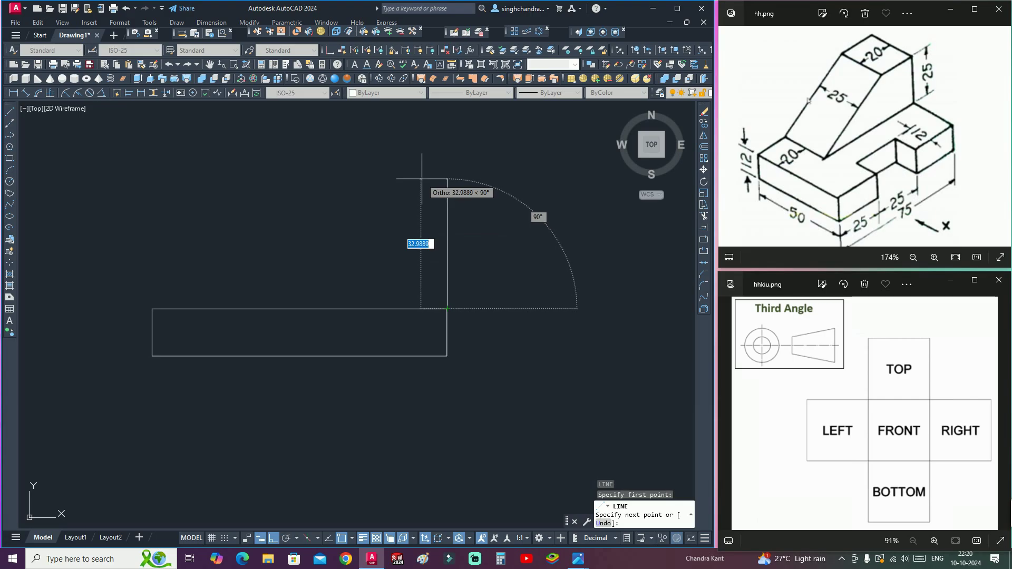
pyautogui.write('25')
pyautogui.press('Return')
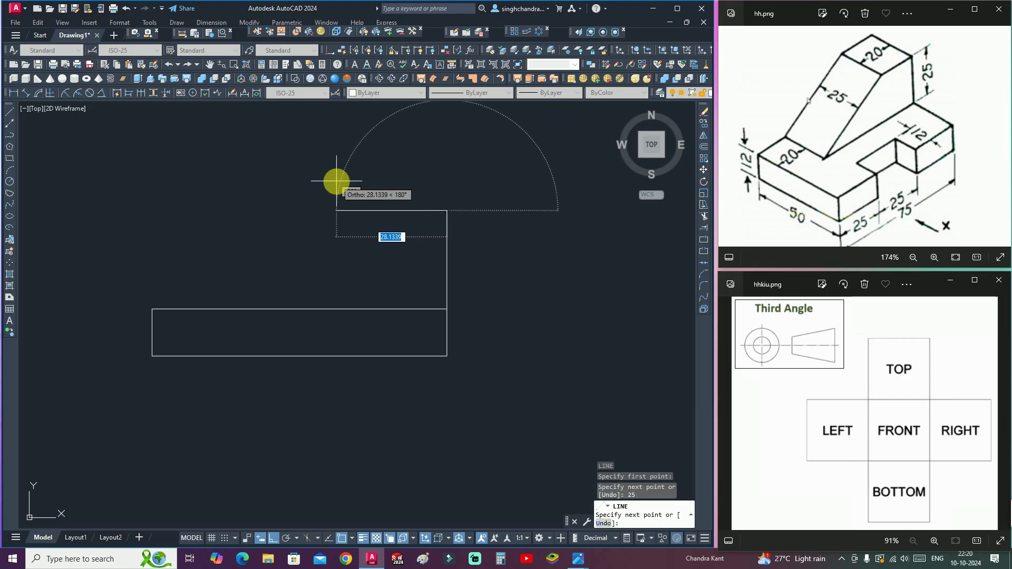
pyautogui.press('Return')
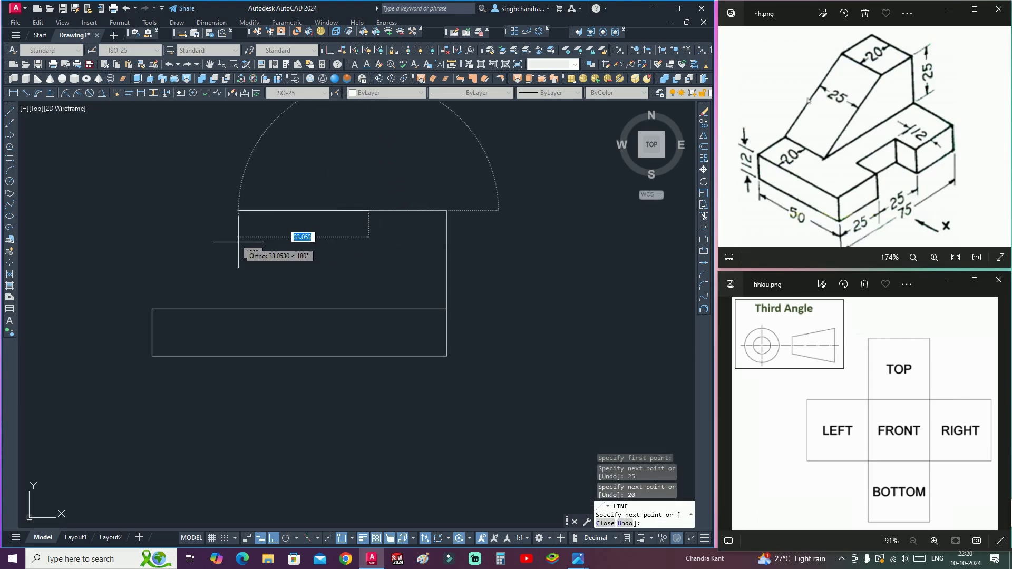
pyautogui.press('Escape')
# Step: Draw the sloping face from 20 along the base's top edge up to the top edge's end
pyautogui.press('space')
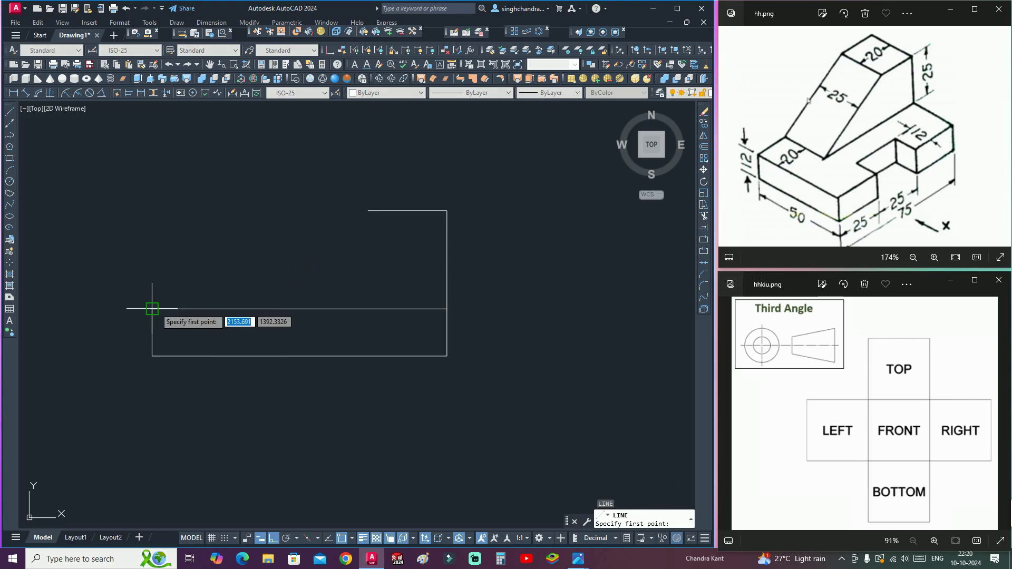
pyautogui.click(152, 309)
pyautogui.write('20')
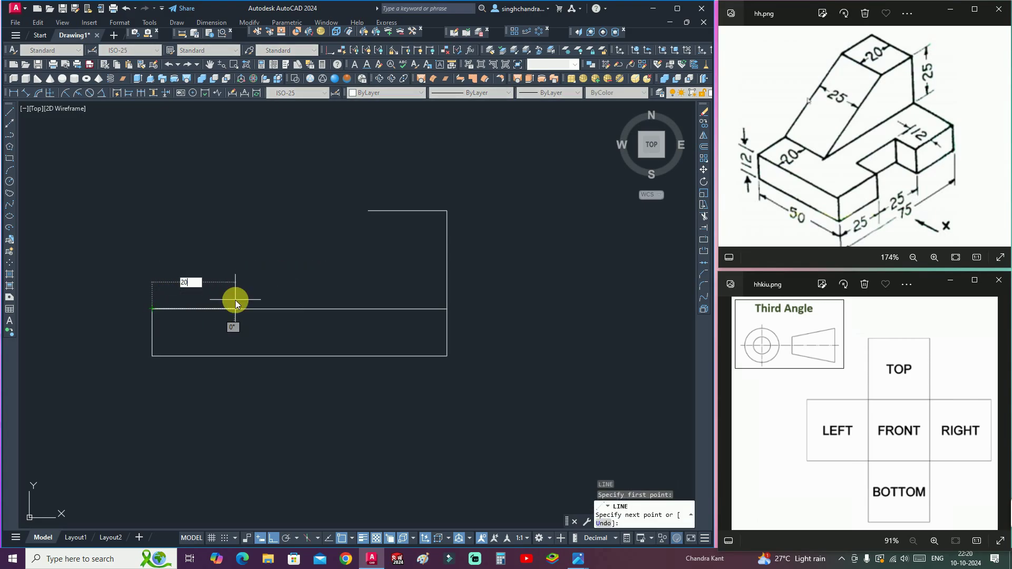
pyautogui.press('Return')
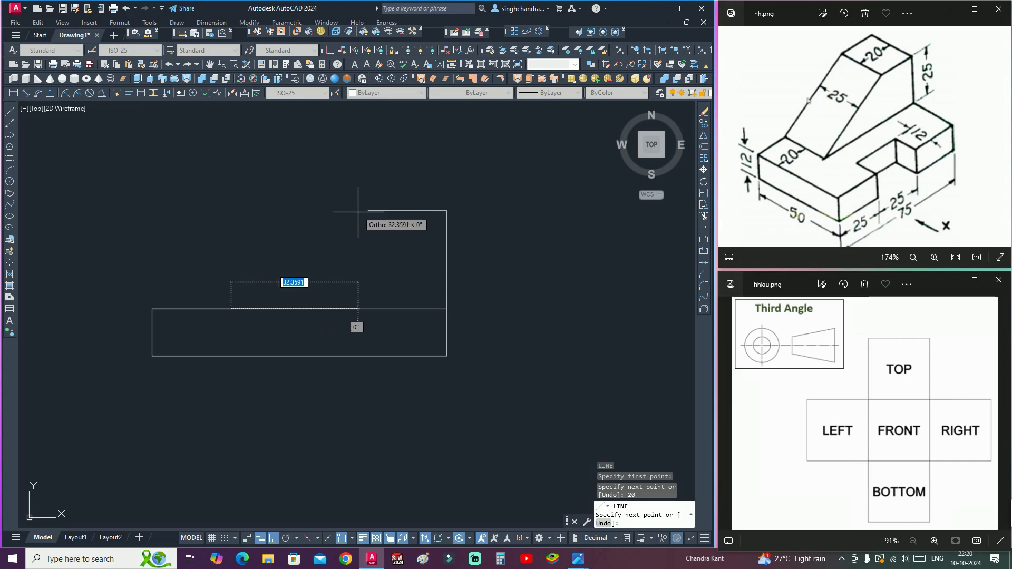
pyautogui.click(368, 211)
pyautogui.press('space')
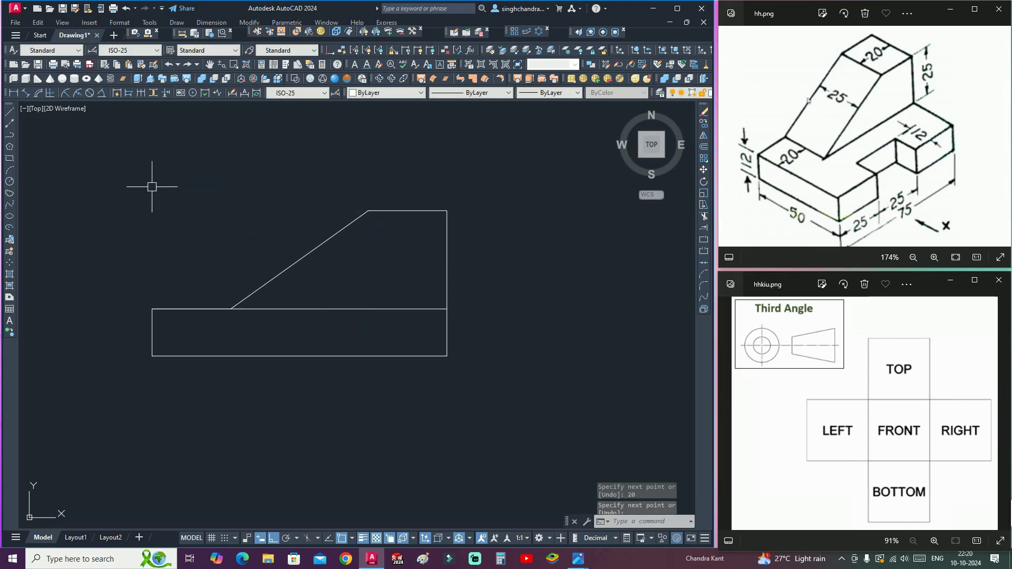
pyautogui.press('Escape')
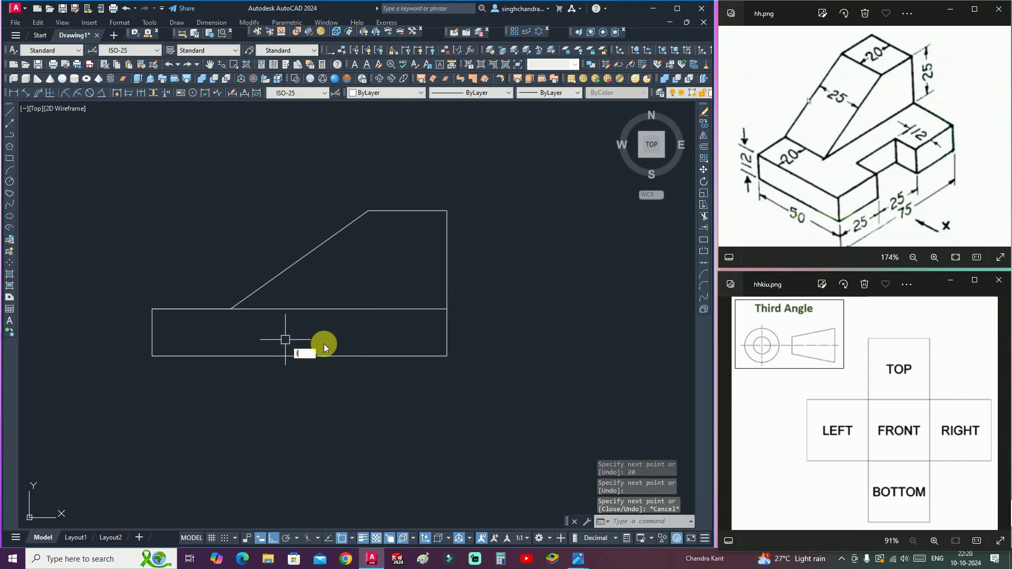
# Step: Draw vertical divider lines 25 and 50 units from the base's left end
pyautogui.press('space')
pyautogui.click(152, 309)
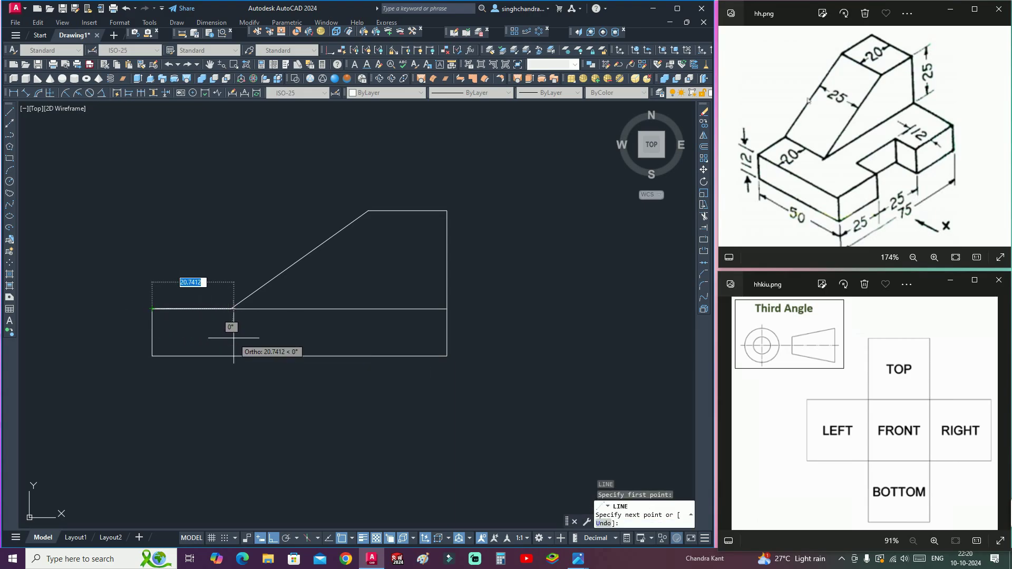
pyautogui.write('25')
pyautogui.press('Return')
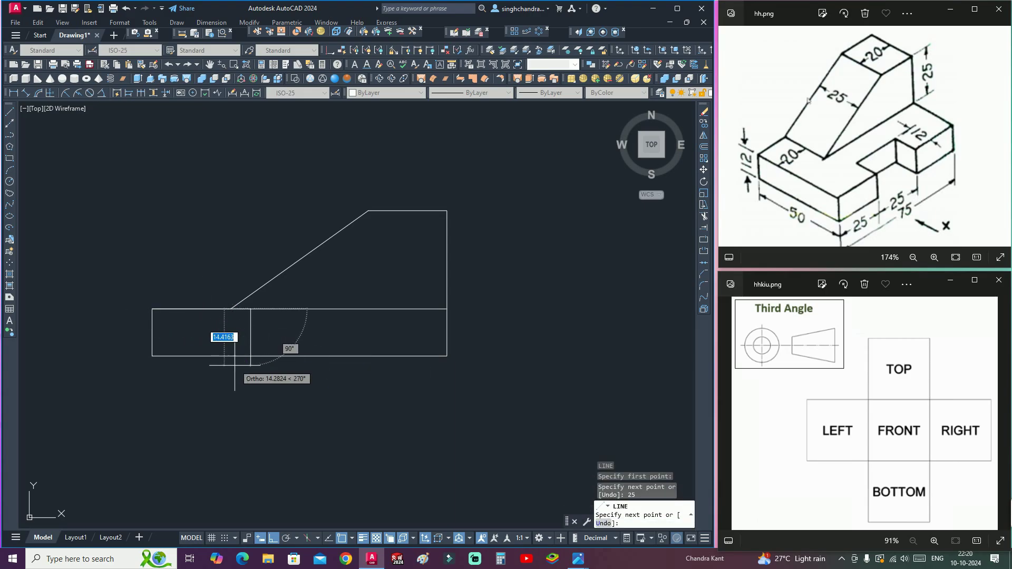
pyautogui.click(250, 356)
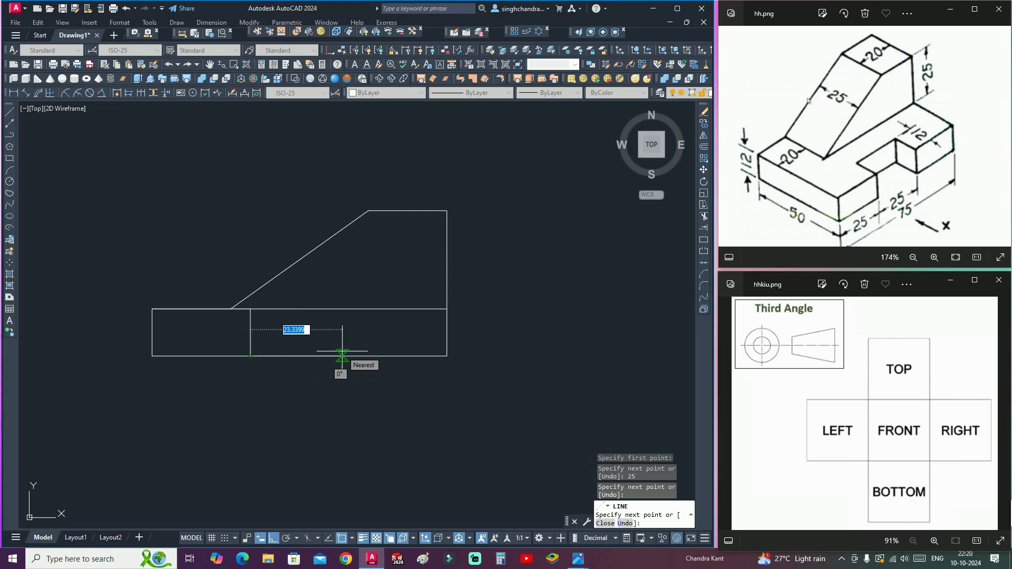
pyautogui.write('25')
pyautogui.press('Return')
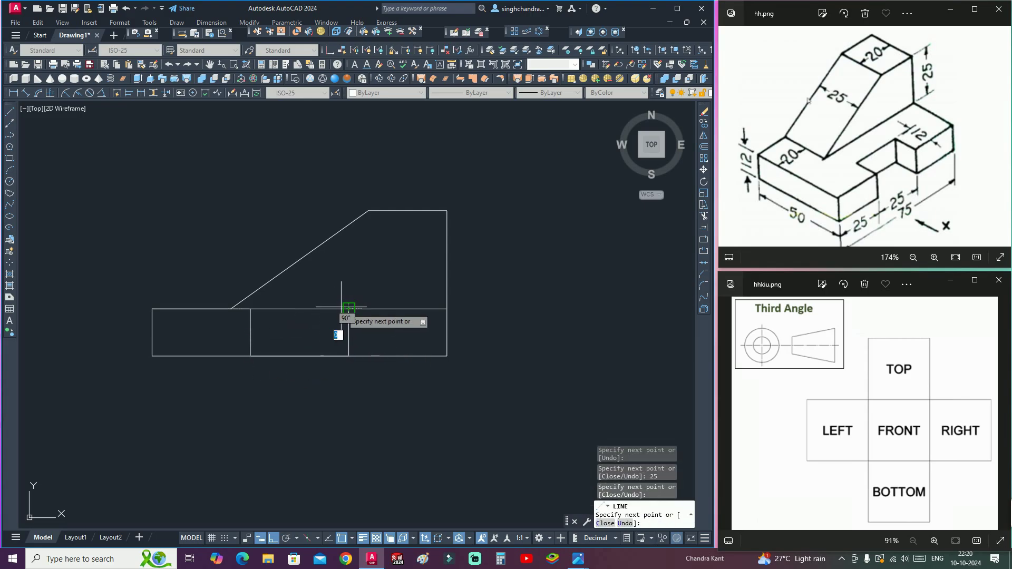
pyautogui.click(349, 308)
pyautogui.press('Escape')
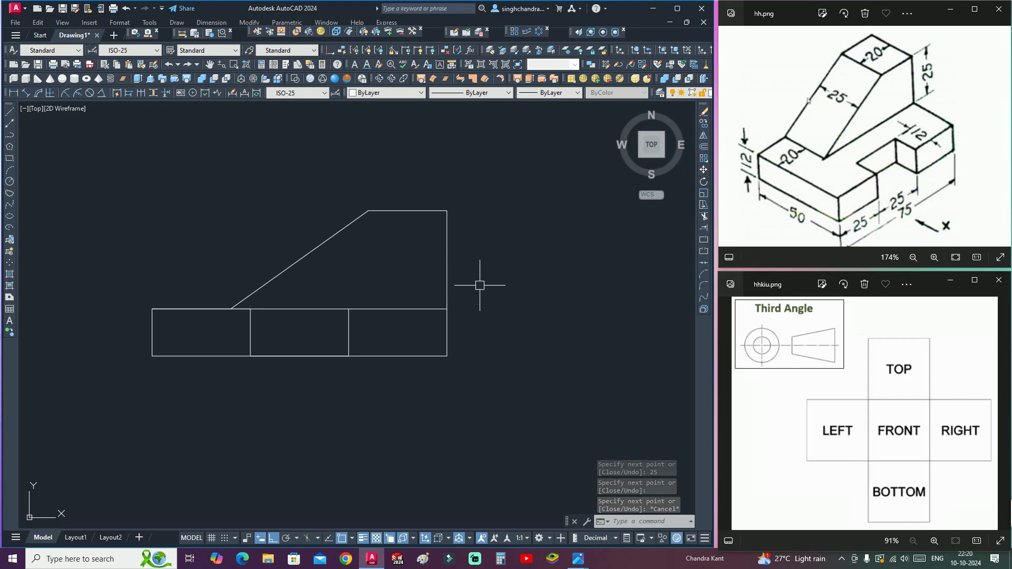
pyautogui.scroll(-2, 463, 425)
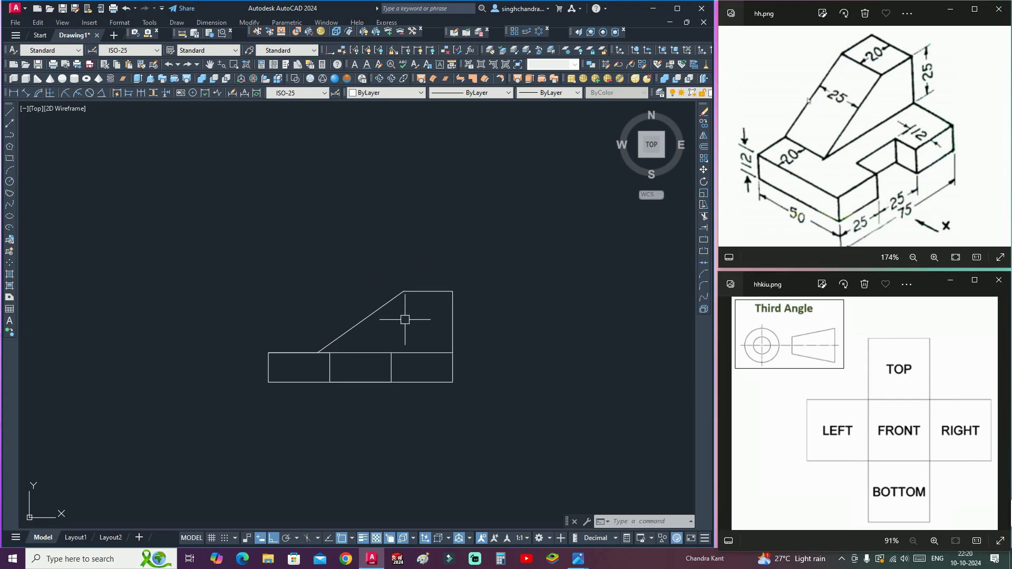
# Step: Set the colour to Blue and project lines up from the base's left corner and slope bottom
pyautogui.click(373, 93)
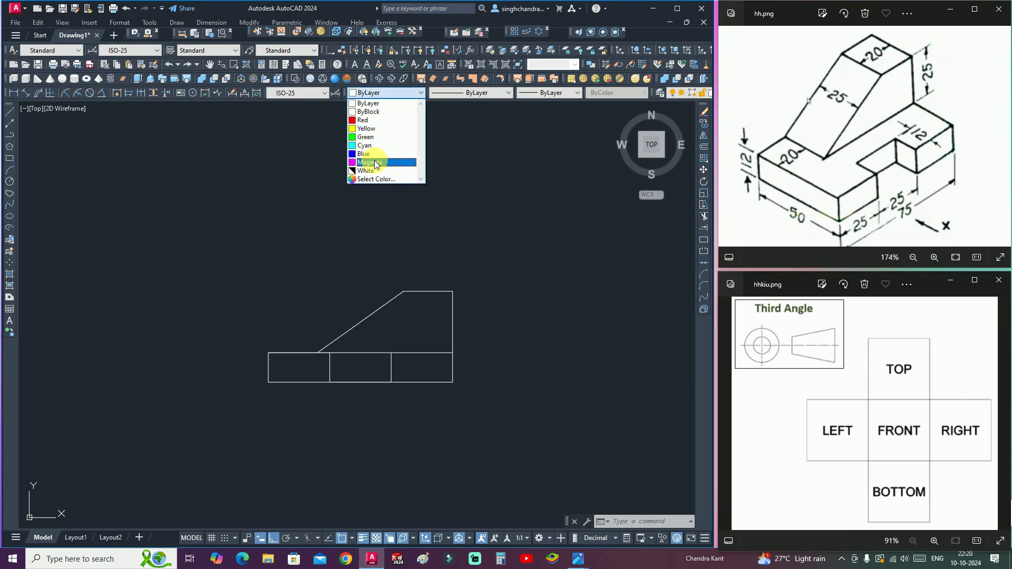
pyautogui.click(372, 153)
pyautogui.write('l')
pyautogui.press('Return')
pyautogui.click(268, 352)
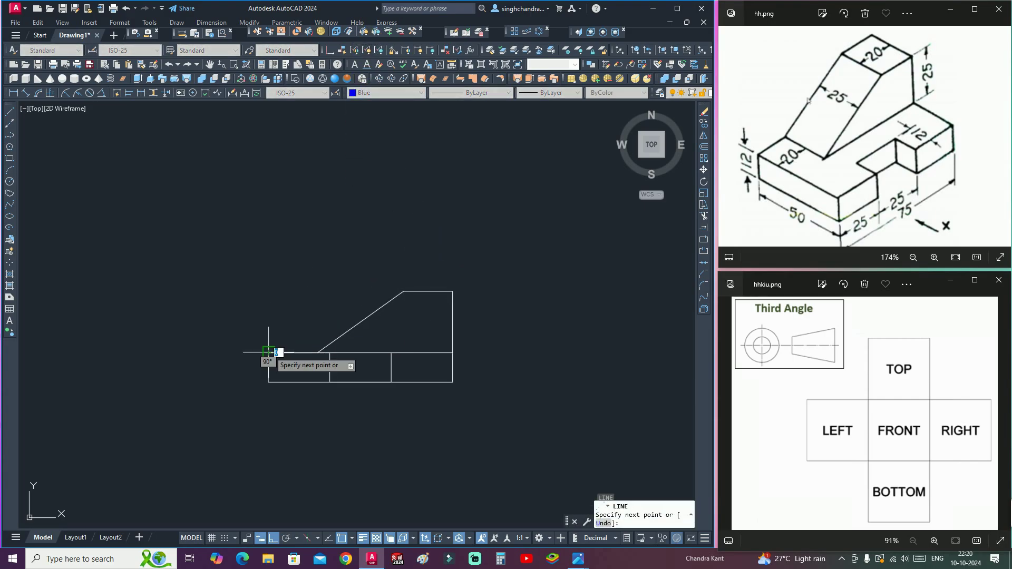
pyautogui.click(269, 122)
pyautogui.press('Return')
pyautogui.write('l')
pyautogui.press('Return')
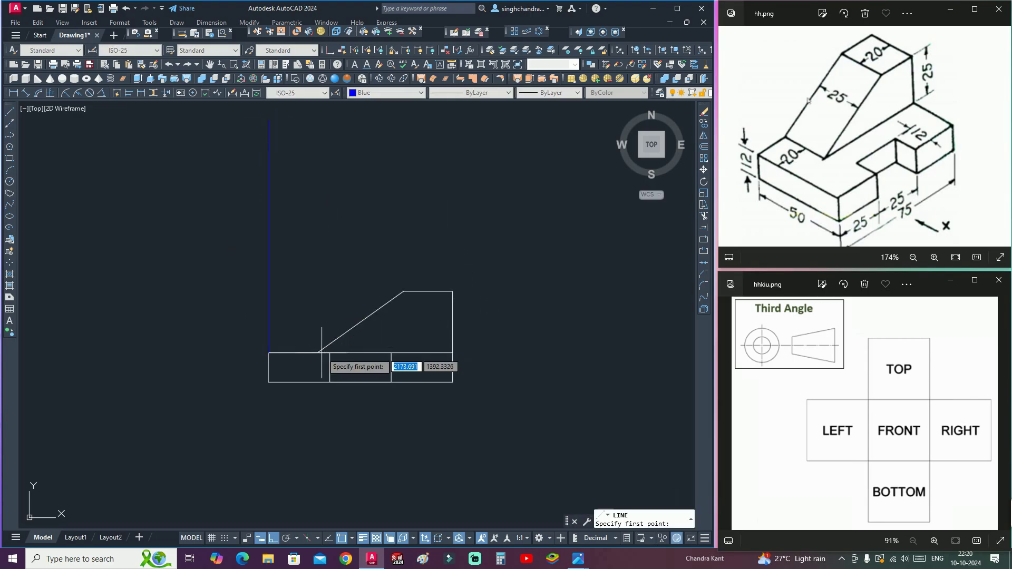
pyautogui.click(318, 352)
pyautogui.click(317, 122)
pyautogui.press('Return')
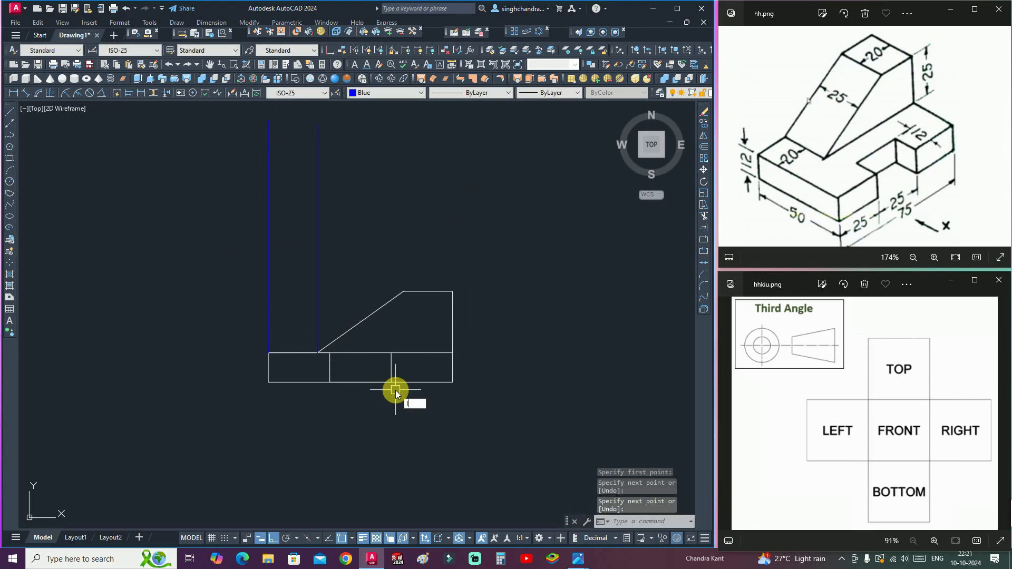
# Step: Draw blue projection lines up from the first divider, slope's top corner and second divider
pyautogui.write('l')
pyautogui.press('Return')
pyautogui.click(330, 353)
pyautogui.click(343, 128)
pyautogui.press('Return')
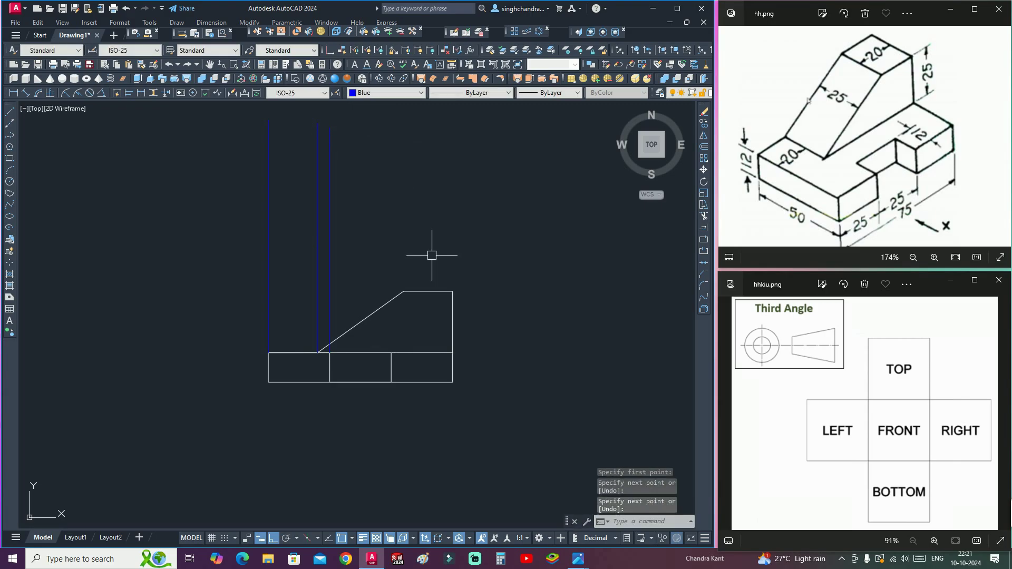
pyautogui.write('l')
pyautogui.press('Return')
pyautogui.click(403, 292)
pyautogui.click(400, 119)
pyautogui.press('Return')
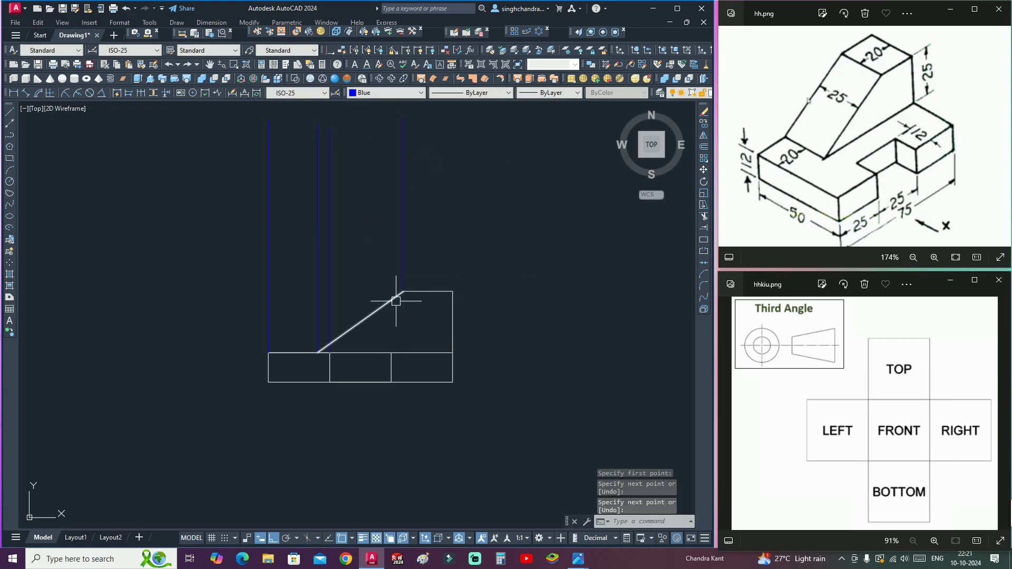
pyautogui.write('l')
pyautogui.press('Return')
pyautogui.click(391, 353)
pyautogui.click(386, 123)
pyautogui.press('Return')
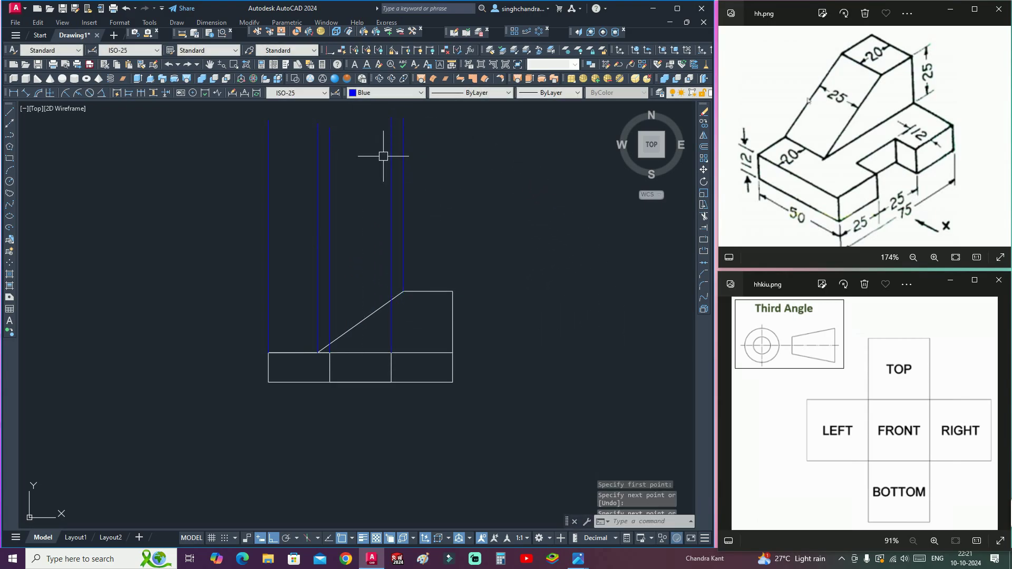
# Step: Project the last line from the block's top-right corner and reset the colour to ByLayer
pyautogui.write('l')
pyautogui.press('Return')
pyautogui.click(453, 291)
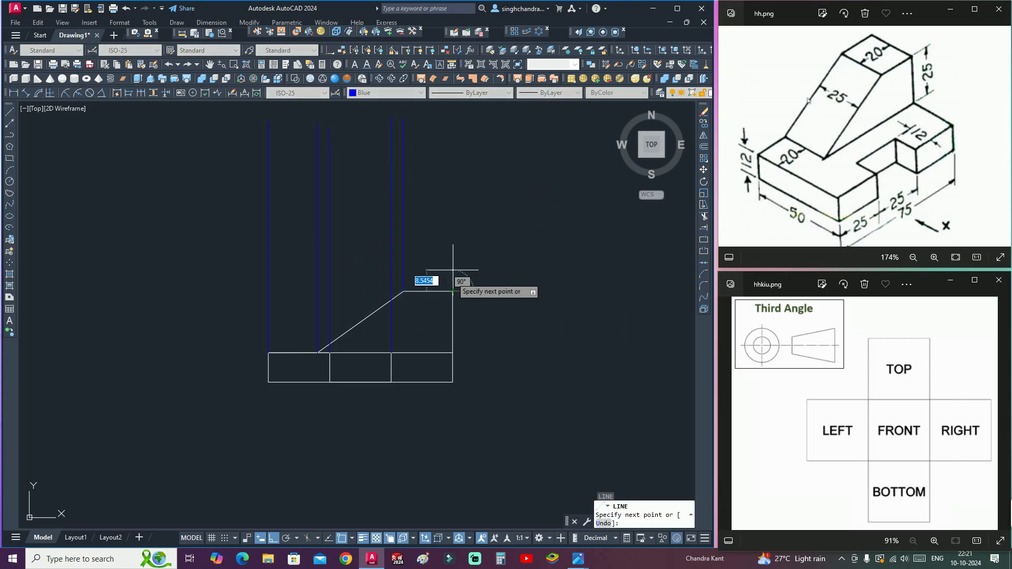
pyautogui.click(456, 140)
pyautogui.press('Return')
pyautogui.click(392, 93)
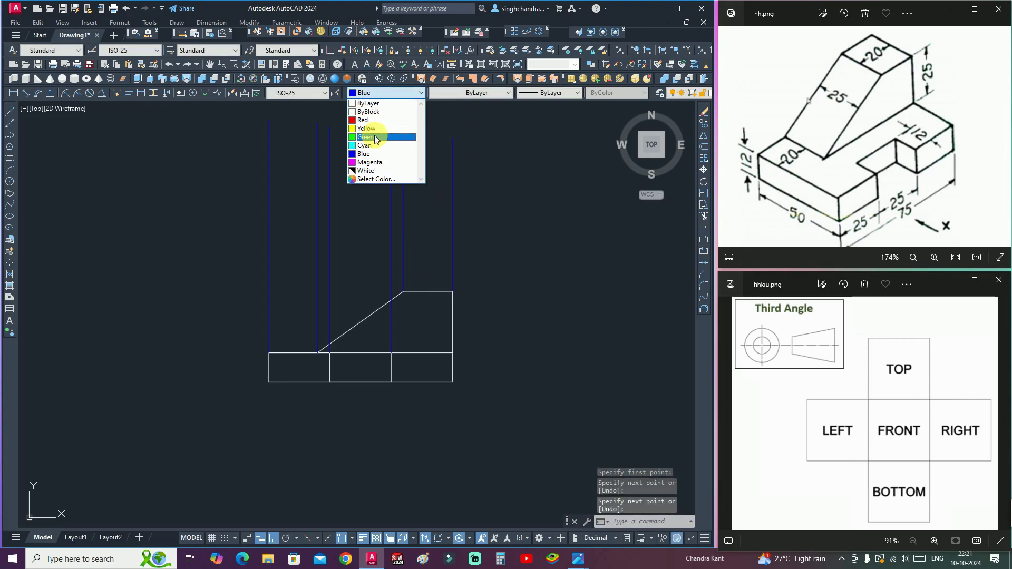
pyautogui.click(375, 103)
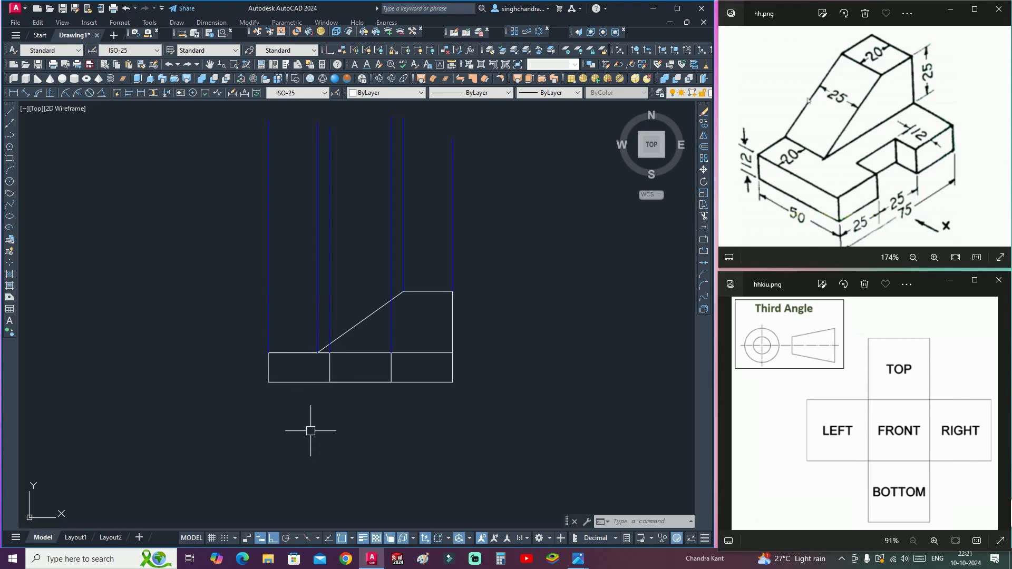
# Step: Draw a 75 by 50 top-view rectangle between the outer projection lines
pyautogui.press('space')
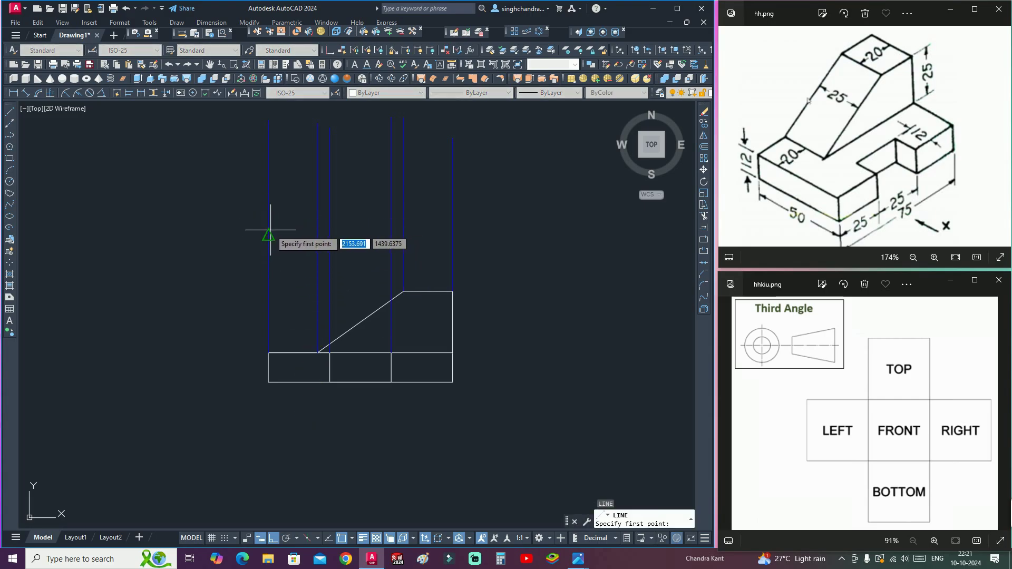
pyautogui.click(271, 230)
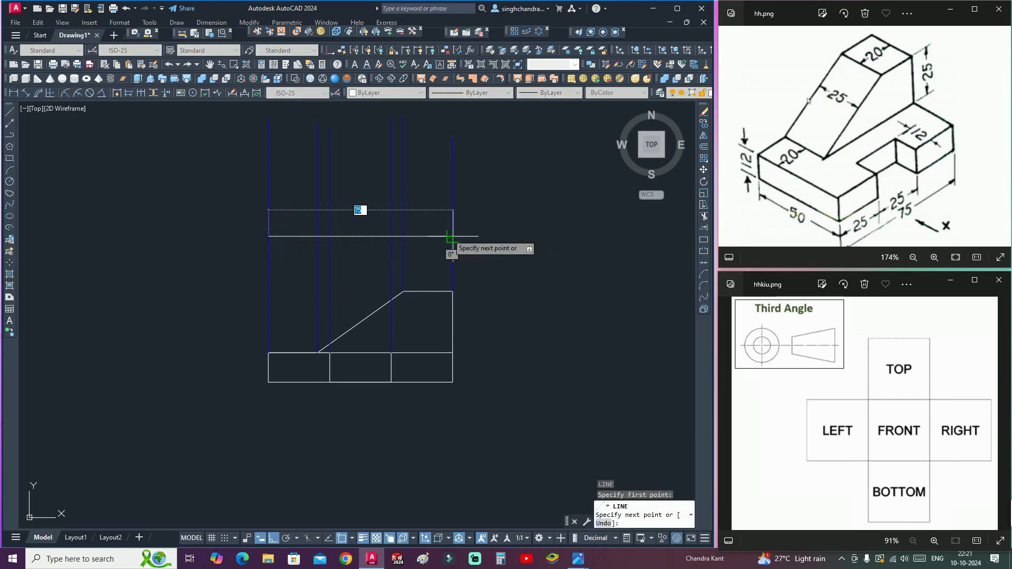
pyautogui.click(451, 237)
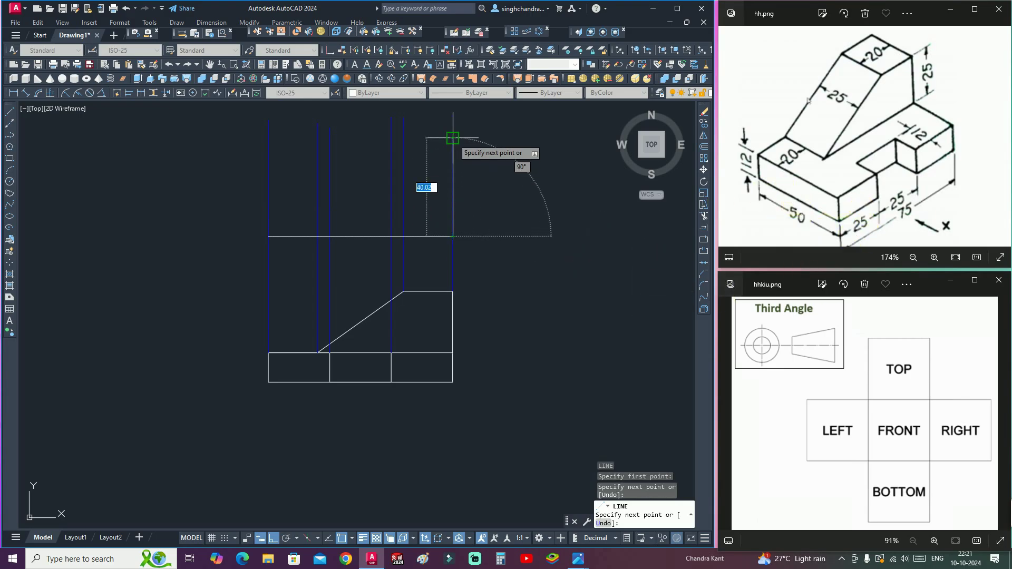
pyautogui.press('Return')
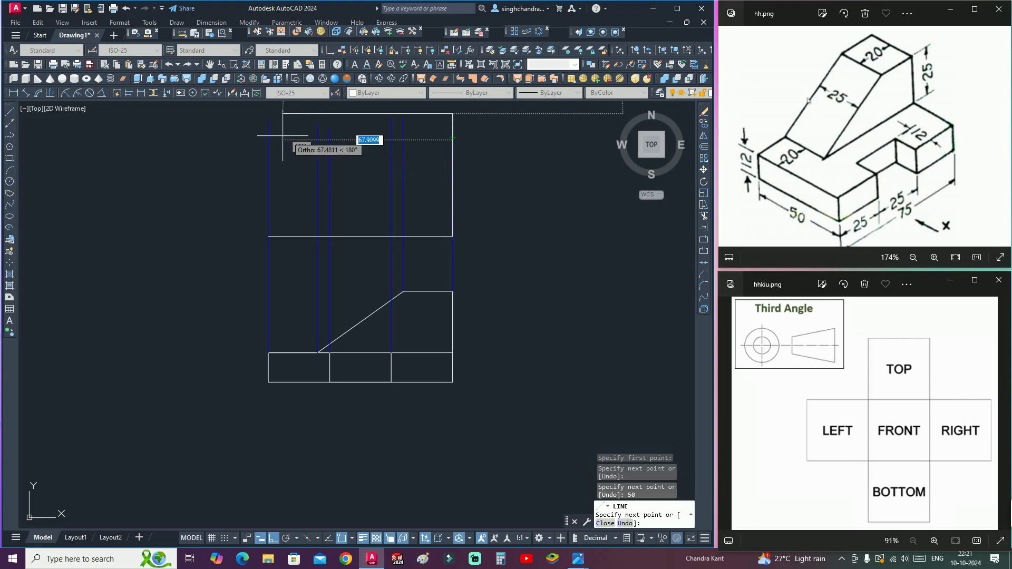
pyautogui.click(268, 113)
pyautogui.click(268, 237)
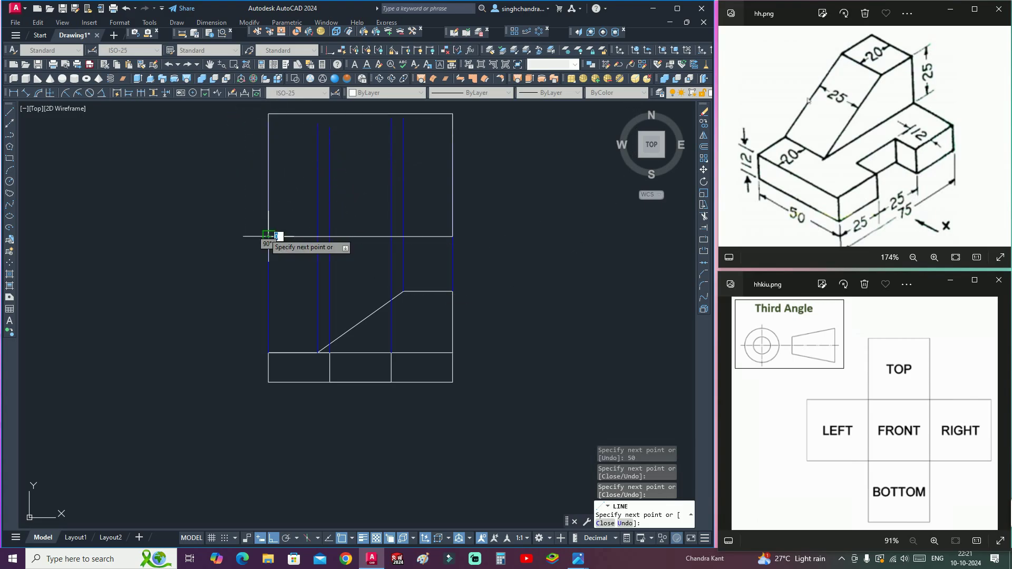
pyautogui.press('Escape')
pyautogui.scroll(2, 341, 140)
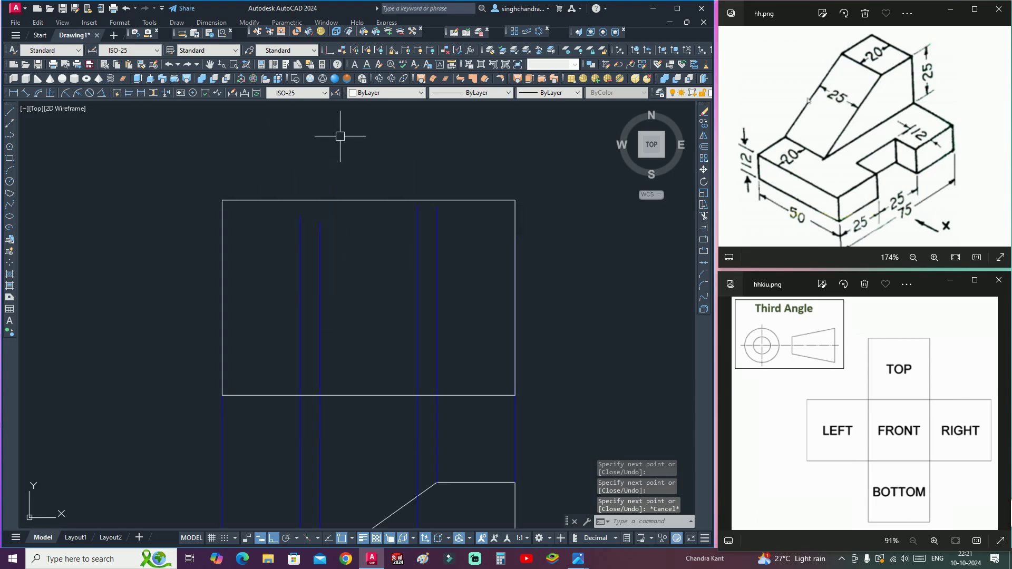
# Step: Stretch the left-hand projection lines' top grips above the top-view rectangle
pyautogui.click(301, 241)
pyautogui.click(301, 215)
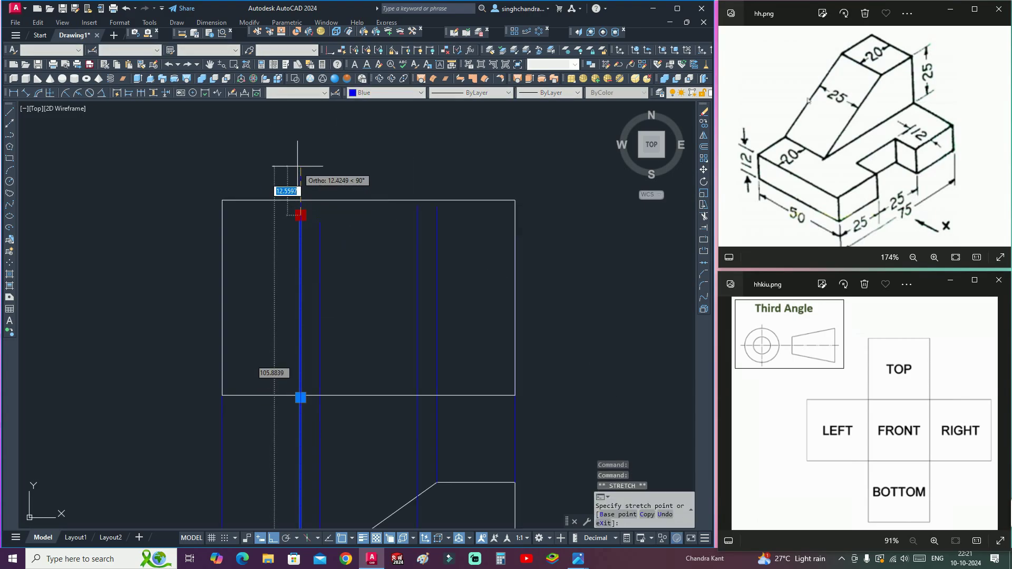
pyautogui.press('Escape')
pyautogui.click(223, 418)
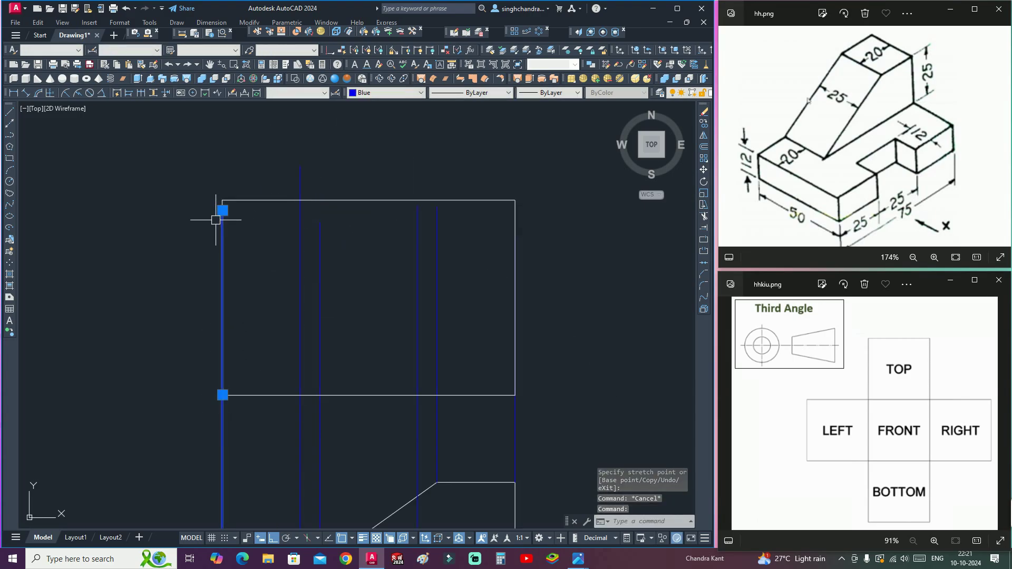
pyautogui.click(222, 211)
pyautogui.click(222, 178)
pyautogui.press('Escape')
pyautogui.click(320, 263)
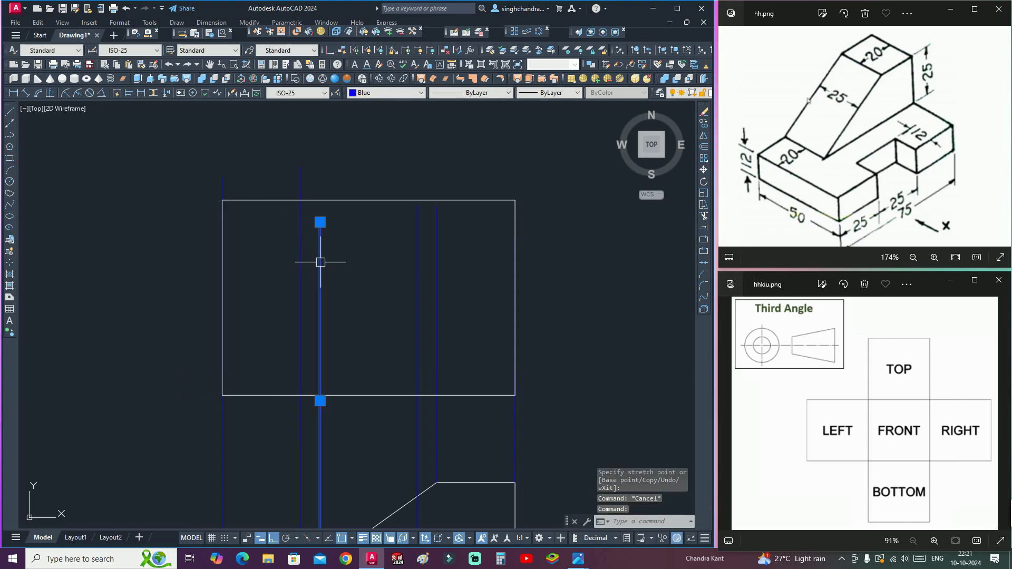
pyautogui.click(320, 222)
pyautogui.click(320, 166)
pyautogui.press('Escape')
# Step: Stretch the remaining projection lines, including the rightmost, above the top view
pyautogui.click(438, 236)
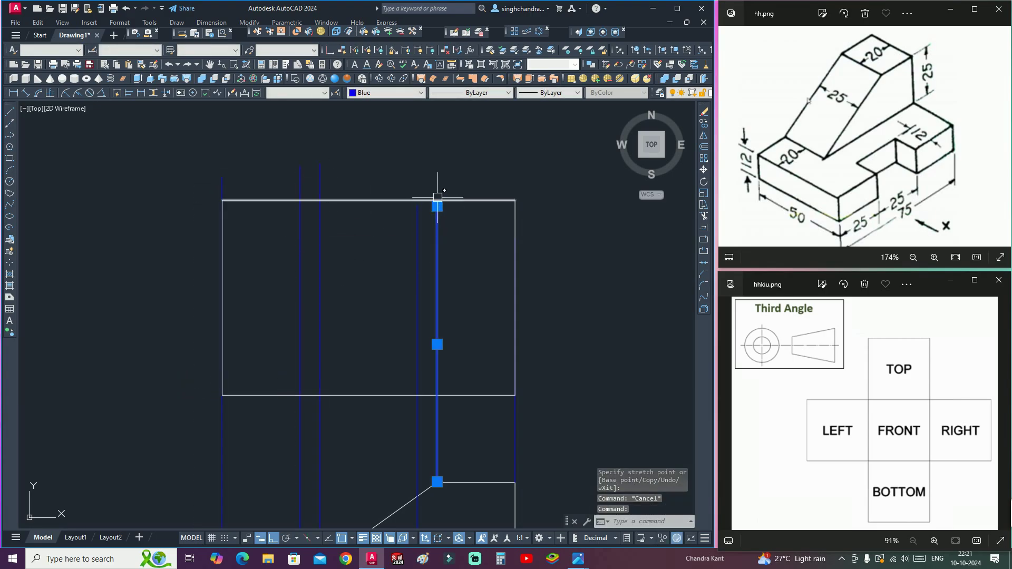
pyautogui.click(437, 206)
pyautogui.click(437, 166)
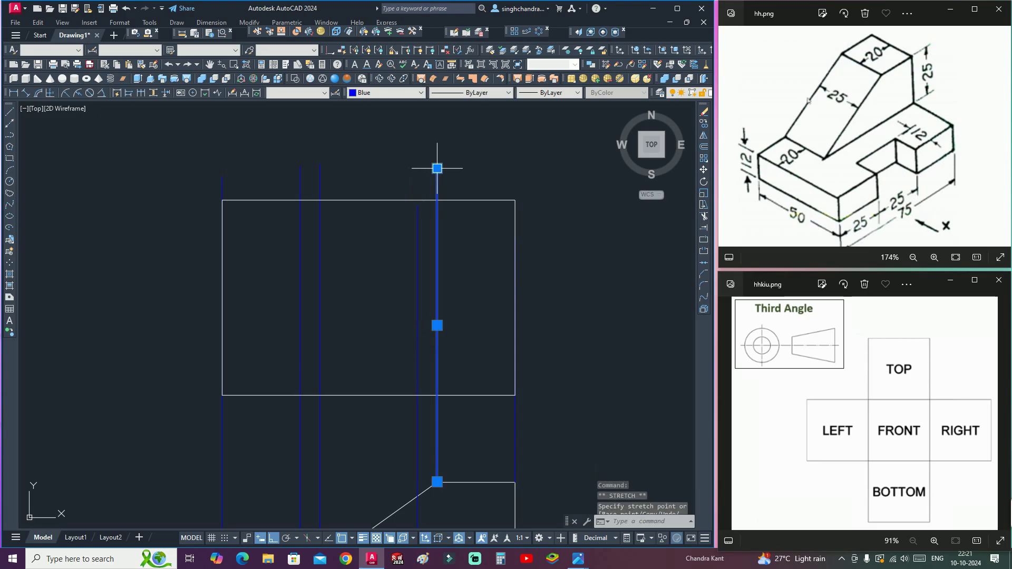
pyautogui.click(418, 226)
pyautogui.click(418, 204)
pyautogui.click(425, 181)
pyautogui.press('Escape')
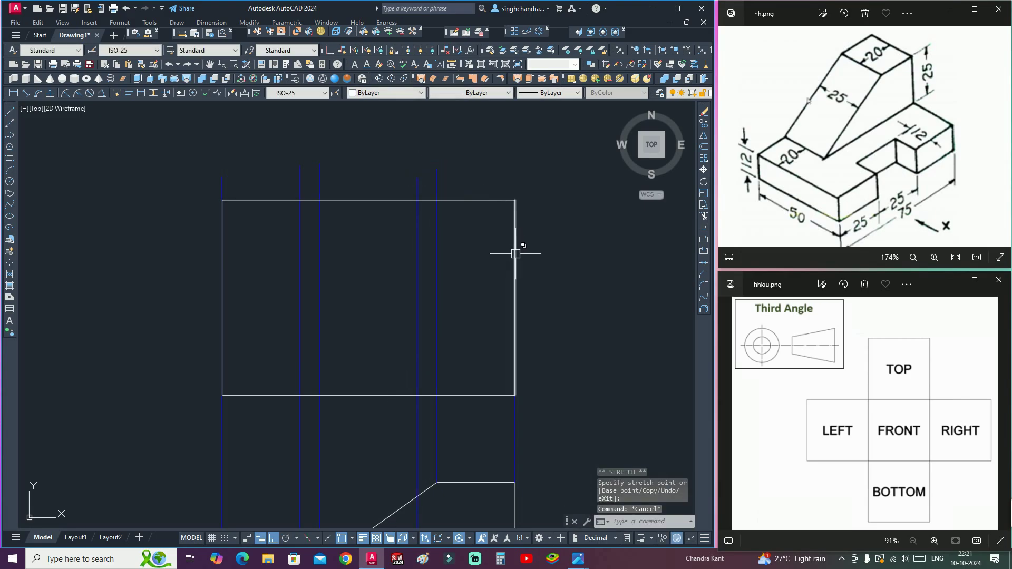
pyautogui.click(519, 437)
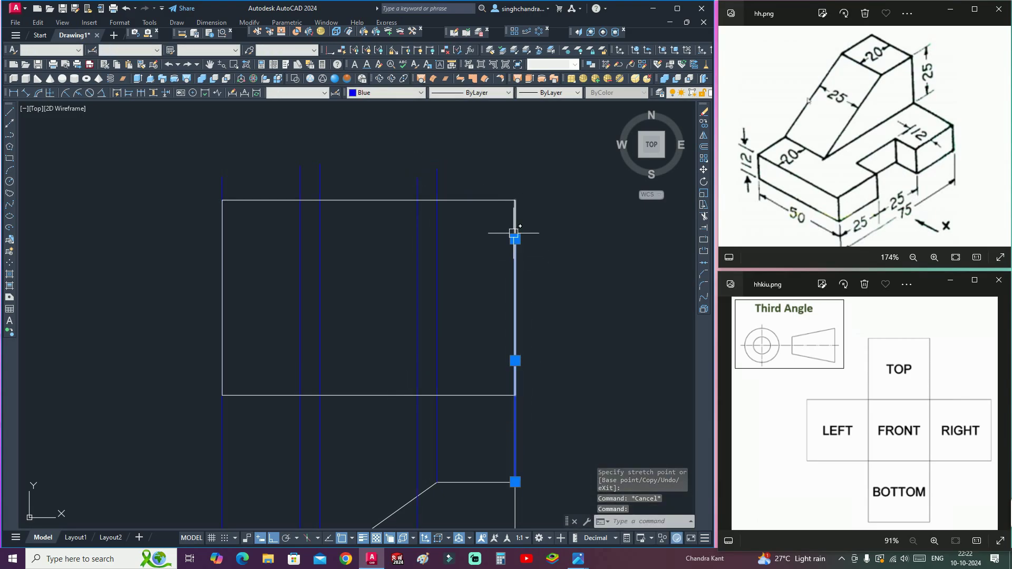
pyautogui.click(515, 238)
pyautogui.click(502, 167)
pyautogui.press('Escape')
pyautogui.scroll(-2, 452, 148)
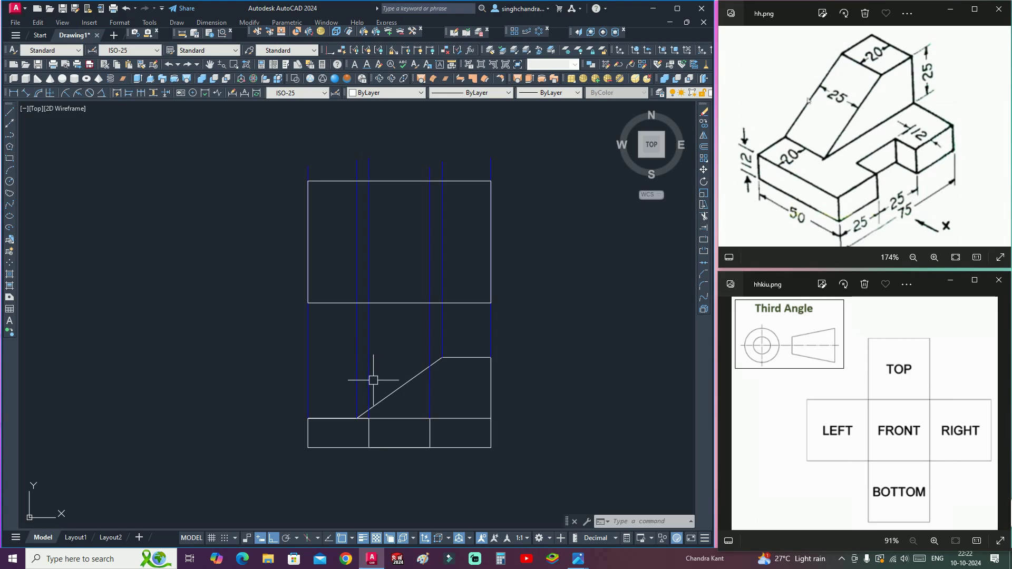
# Step: Draw a 12-deep notch outline between the middle projection lines on the top view's front edge
pyautogui.write('l')
pyautogui.press('Return')
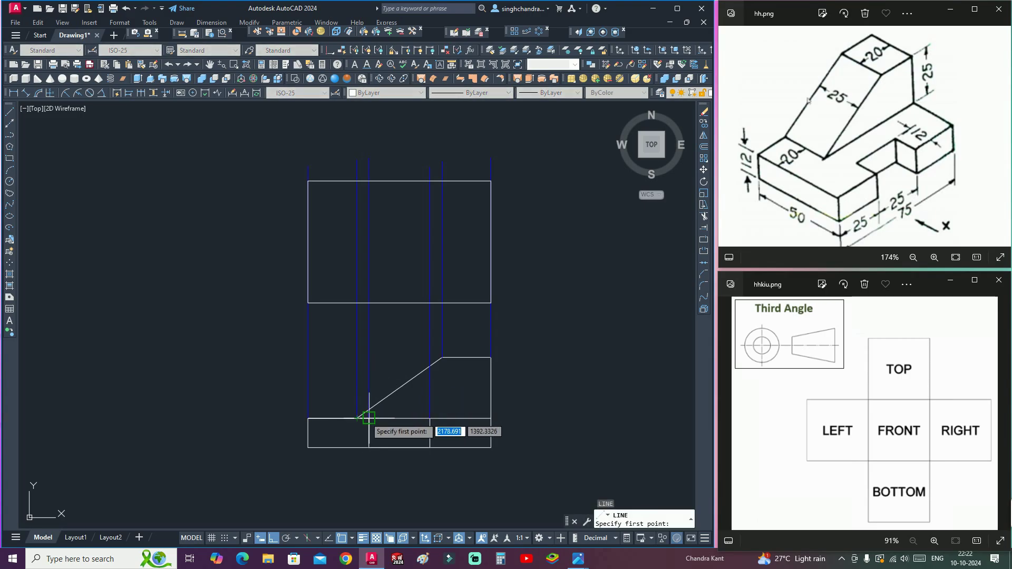
pyautogui.click(369, 303)
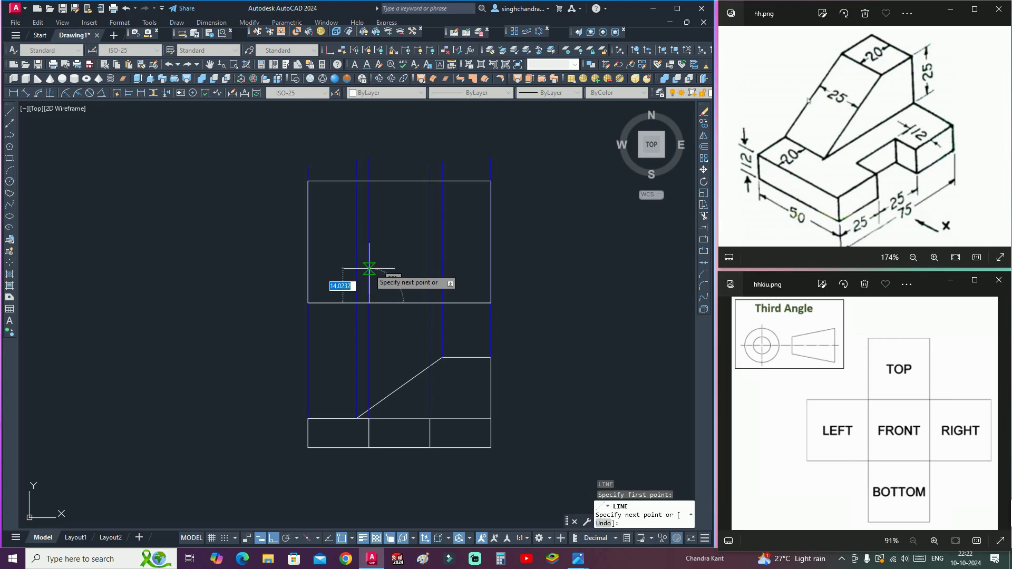
pyautogui.press('Return')
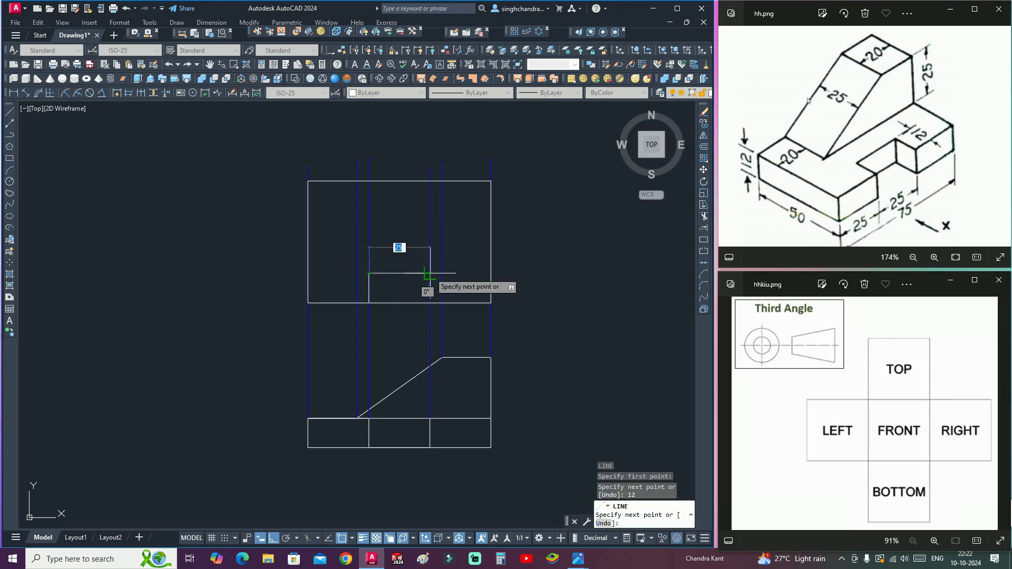
pyautogui.click(430, 273)
pyautogui.click(430, 303)
pyautogui.press('Escape')
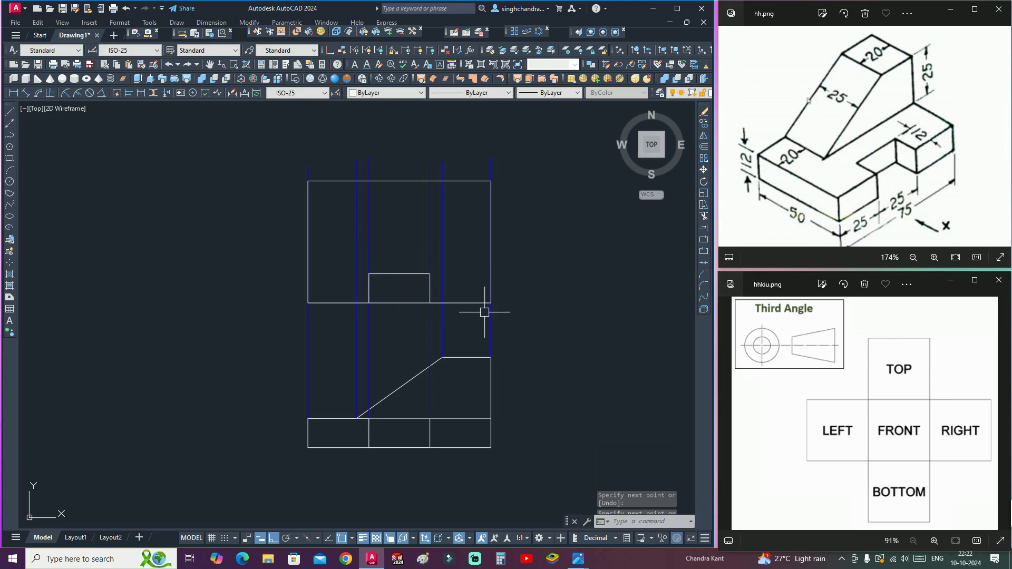
pyautogui.write('TR')
# Step: Trim away the front-edge segment inside the notch
pyautogui.press('Return')
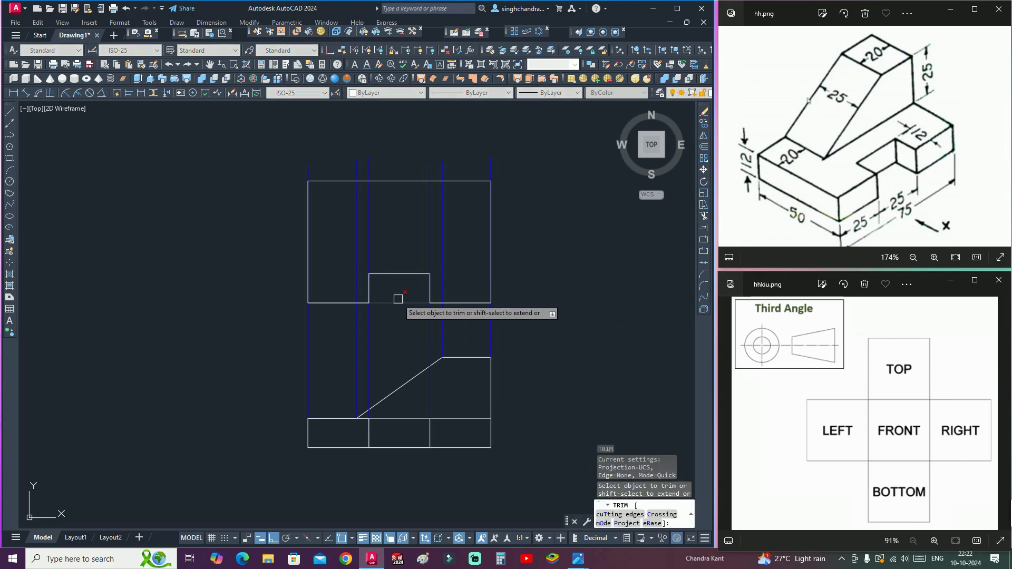
pyautogui.click(399, 303)
pyautogui.press('Escape')
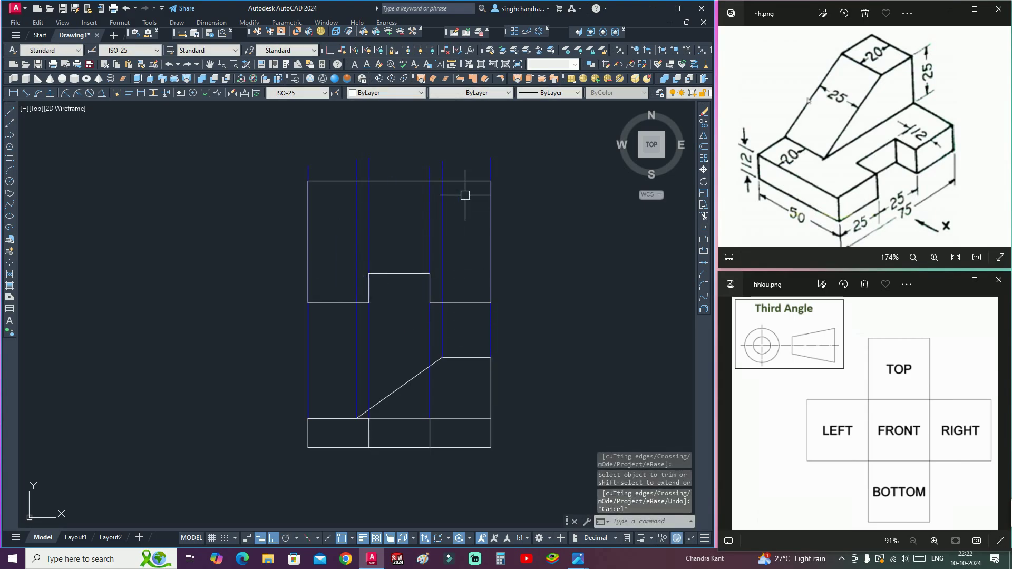
pyautogui.write('1')
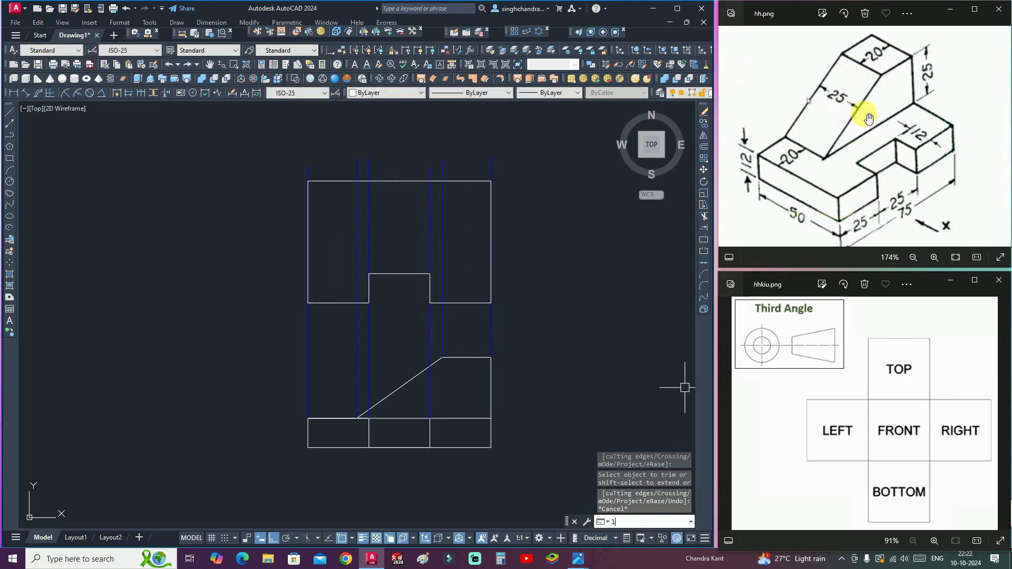
pyautogui.press('Return')
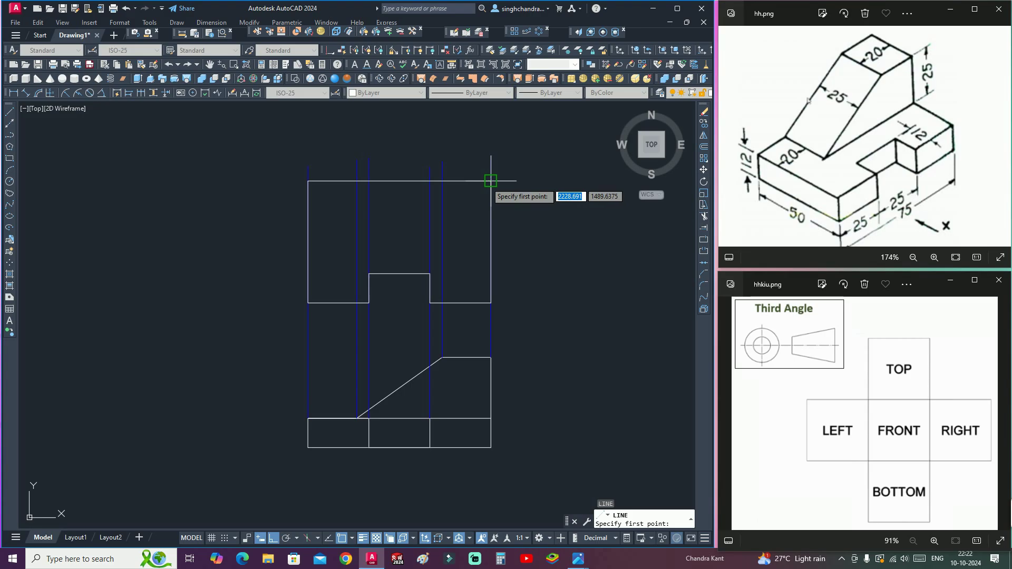
# Step: Draw a line 25 down from the top-right corner, 55 left, then up to the back edge
pyautogui.click(490, 181)
pyautogui.write('25')
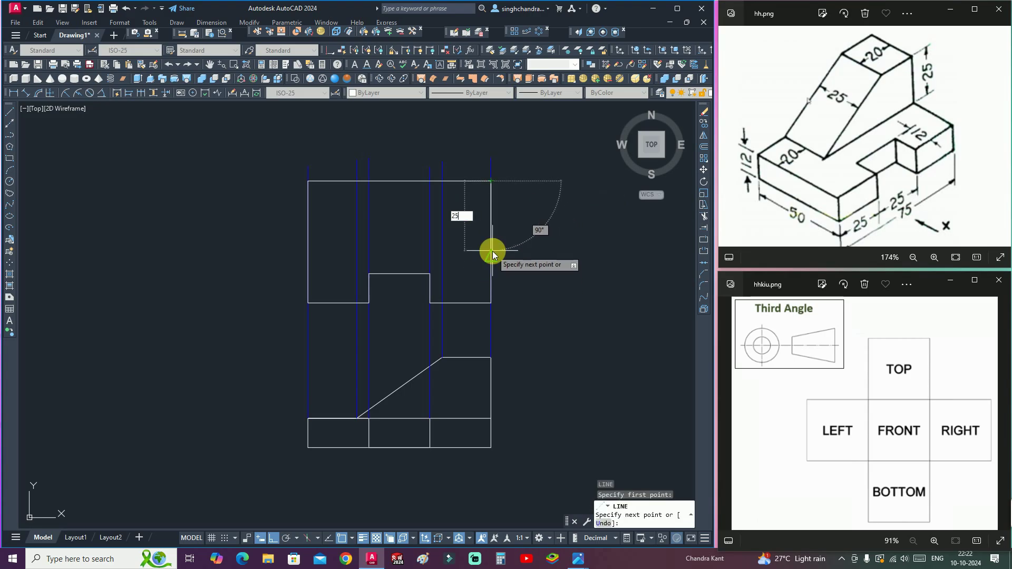
pyautogui.press('Return')
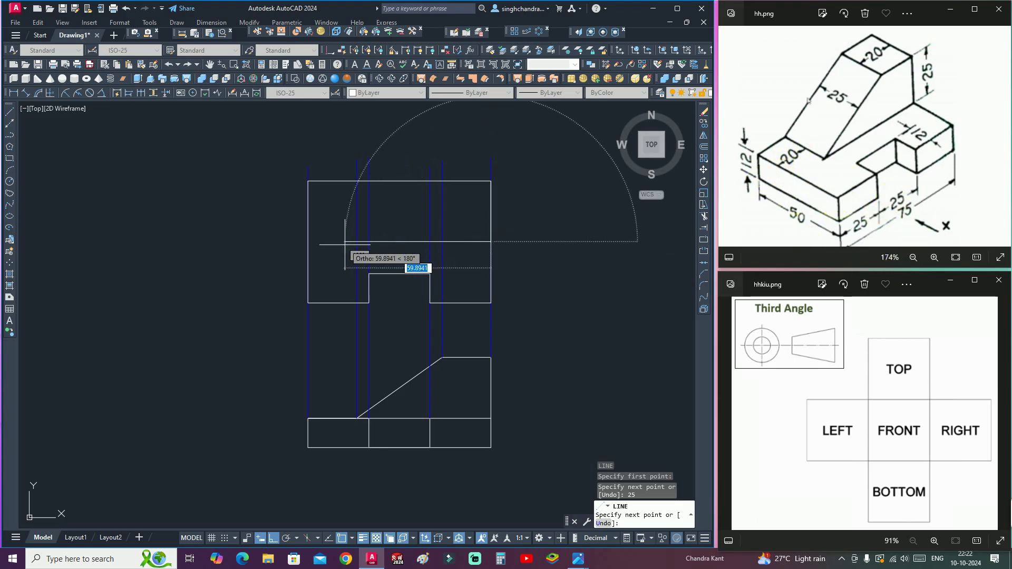
pyautogui.write('55')
pyautogui.press('Return')
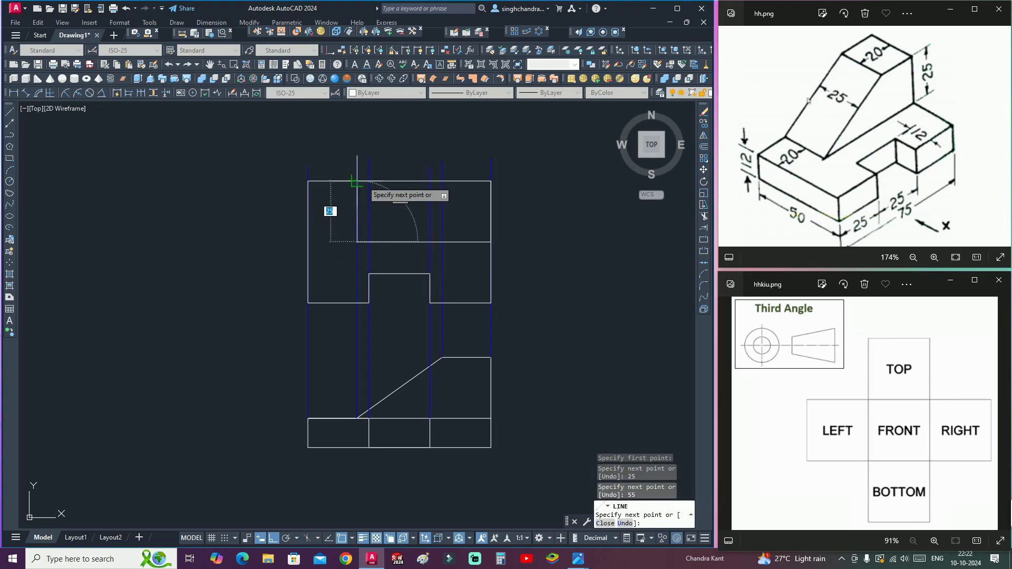
pyautogui.click(357, 181)
pyautogui.press('Escape')
pyautogui.scroll(-2, 301, 149)
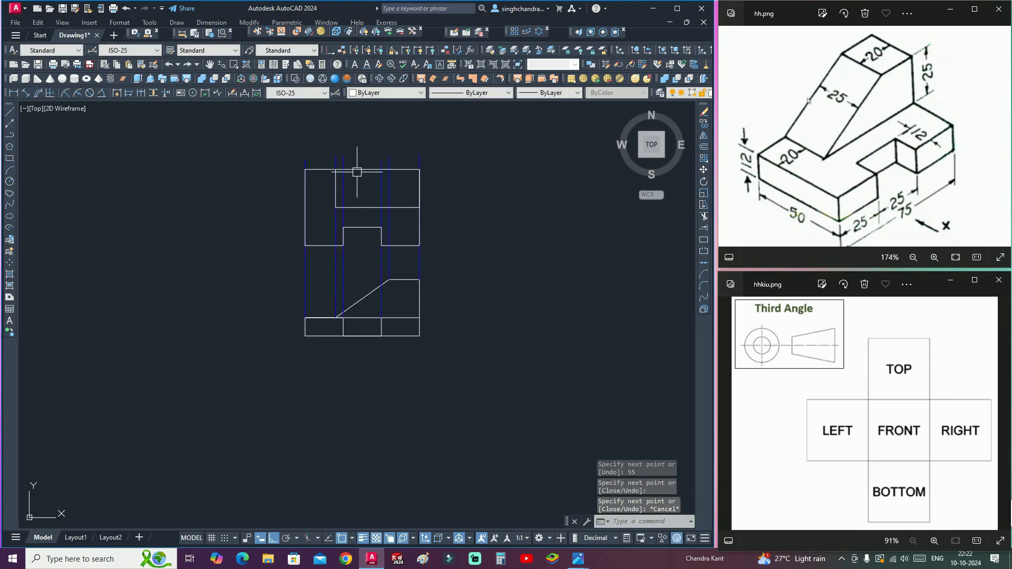
pyautogui.scroll(2, 356, 172)
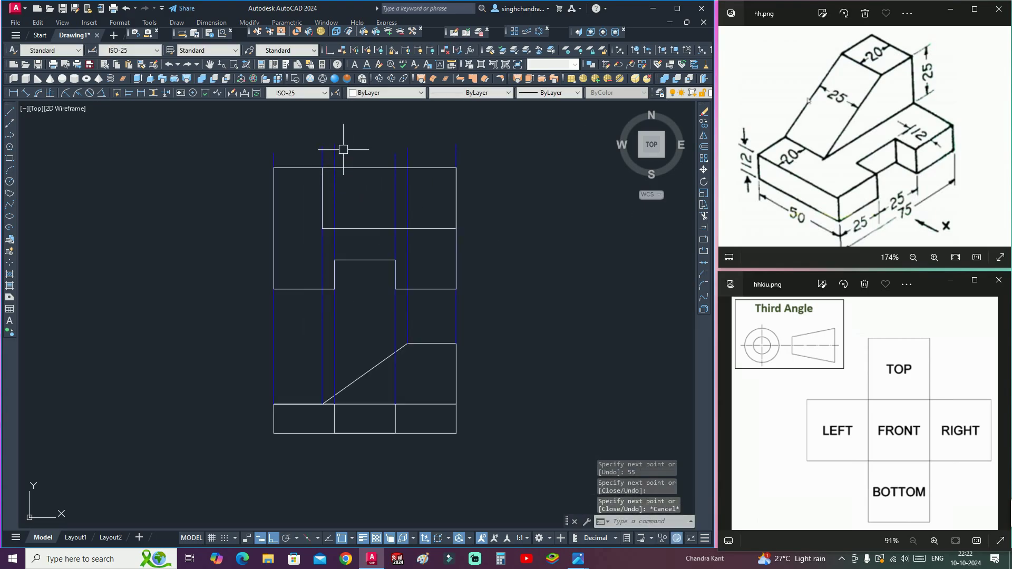
pyautogui.scroll(-2, 343, 149)
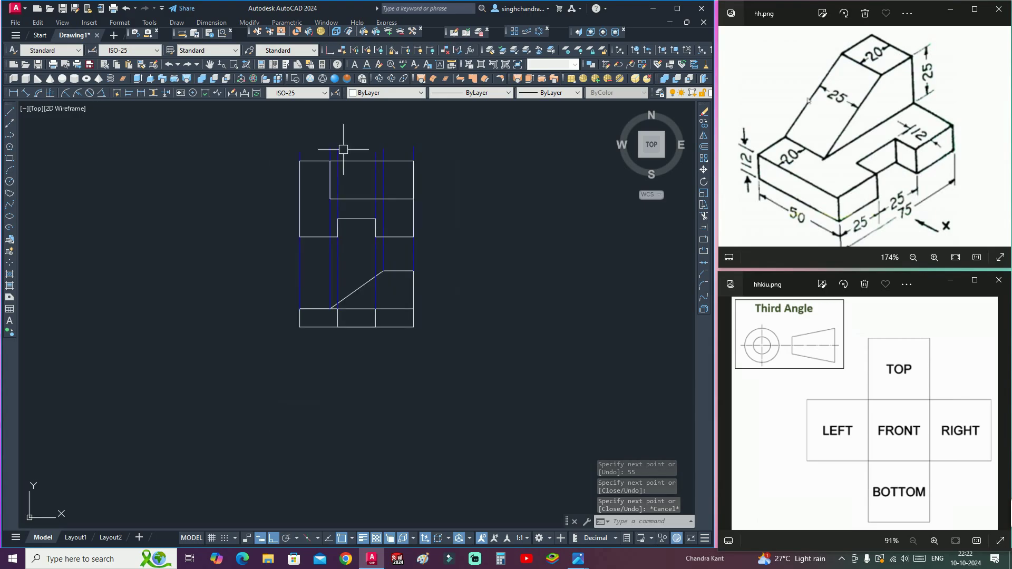
# Step: Switch the drawing colour to Blue and draw a projection line down from the front view's left corner
pyautogui.click(387, 97)
pyautogui.click(374, 153)
pyautogui.scroll(-2, 366, 160)
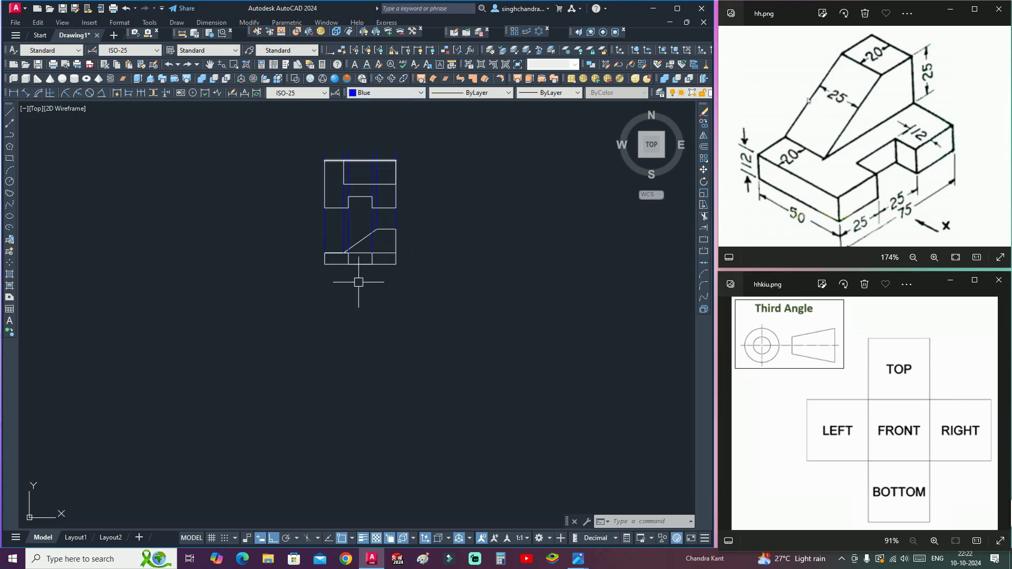
pyautogui.scroll(4, 366, 275)
pyautogui.write('l')
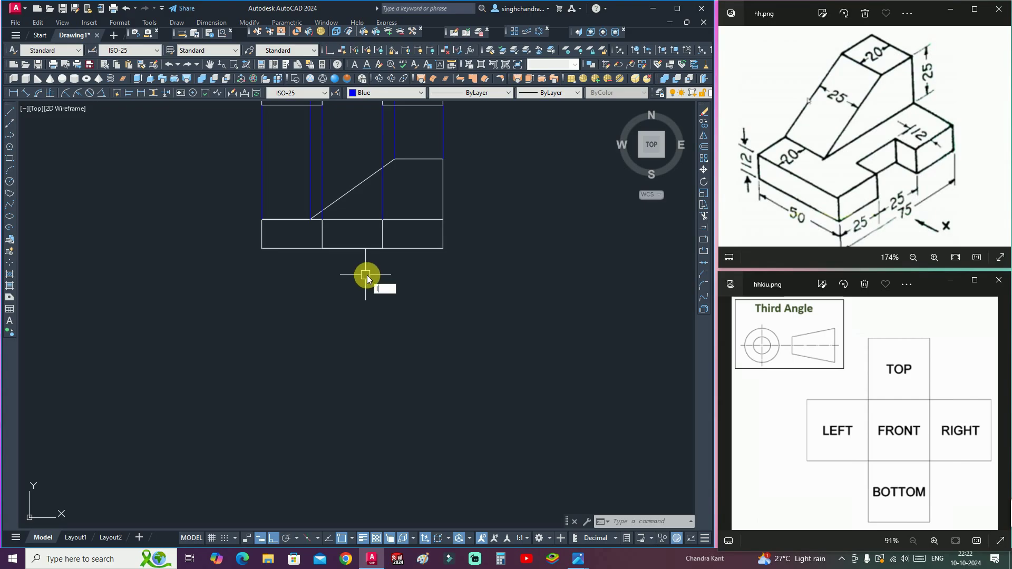
pyautogui.press('Return')
pyautogui.scroll(-4, 343, 317)
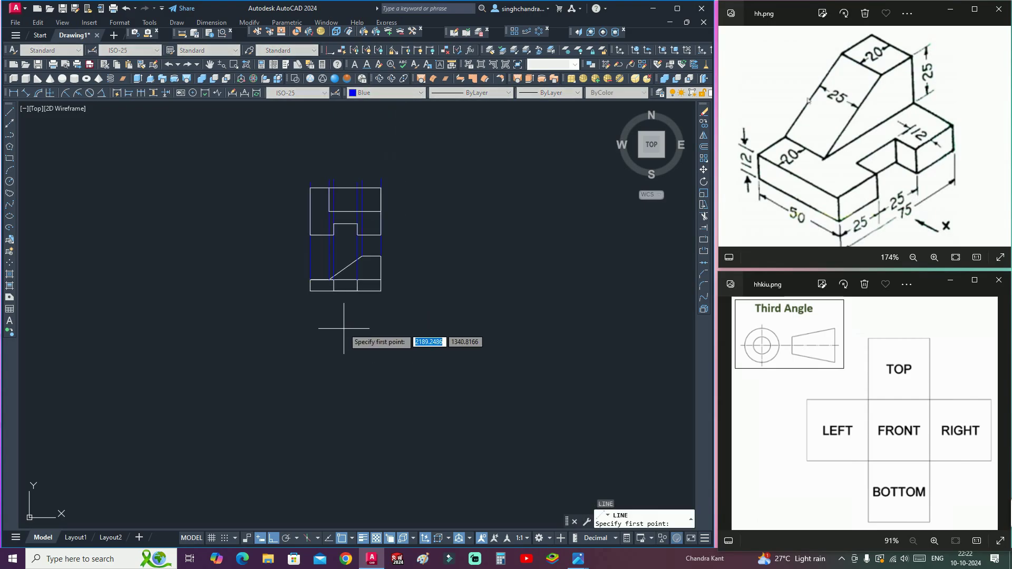
pyautogui.scroll(2, 306, 283)
pyautogui.click(306, 283)
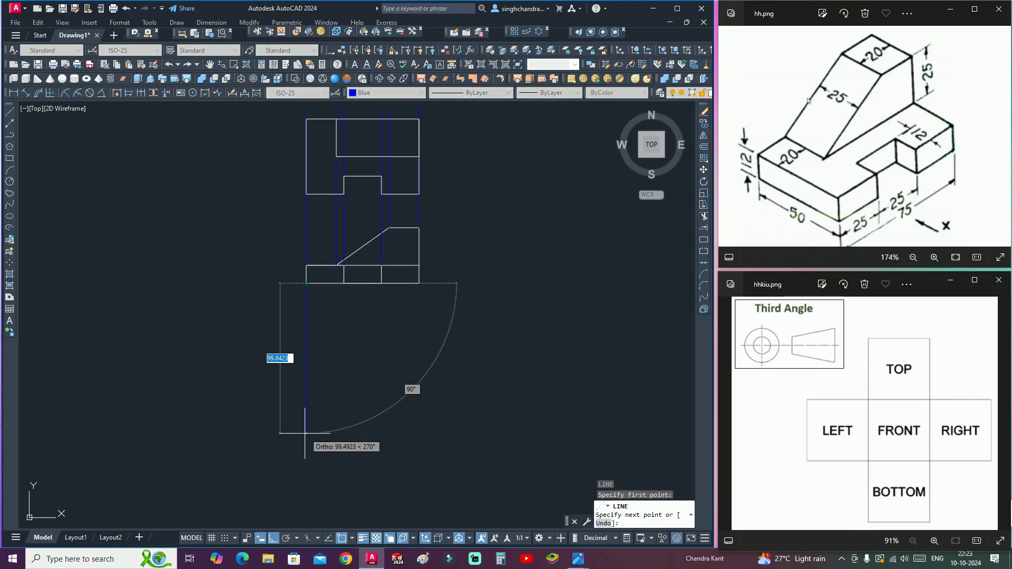
pyautogui.click(306, 454)
pyautogui.press('Return')
pyautogui.press('Return')
# Step: Draw blue projection lines down from the front view's next three vertical edges
pyautogui.click(343, 283)
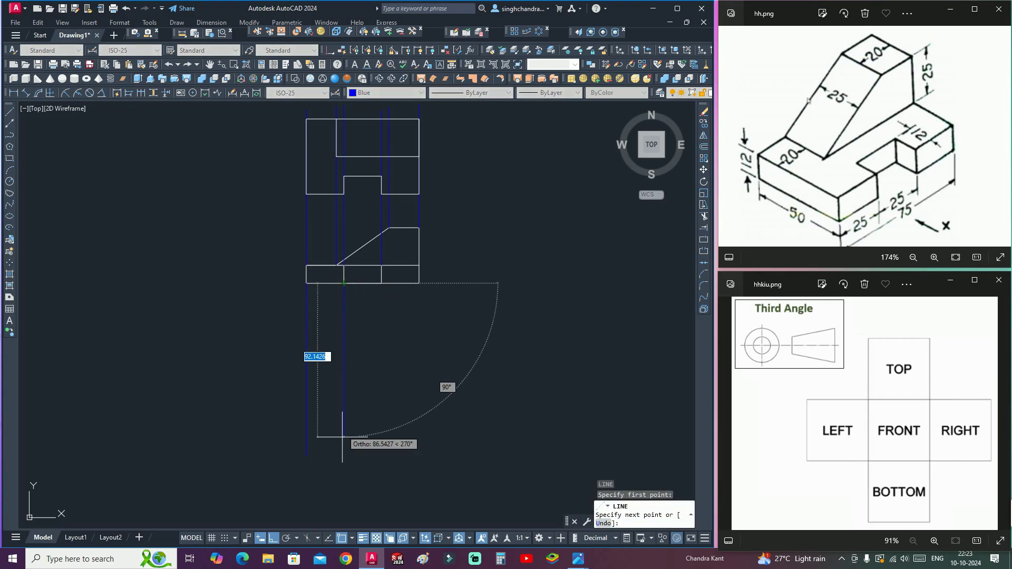
pyautogui.click(344, 468)
pyautogui.press('Return')
pyautogui.press('Return')
pyautogui.click(381, 283)
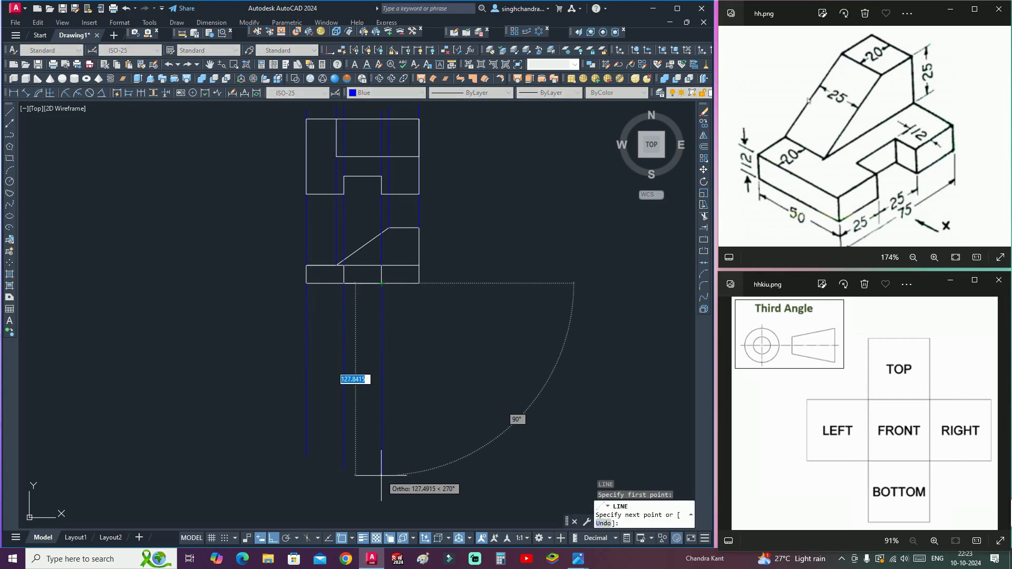
pyautogui.click(382, 475)
pyautogui.press('Return')
pyautogui.press('Return')
pyautogui.click(419, 284)
pyautogui.click(443, 443)
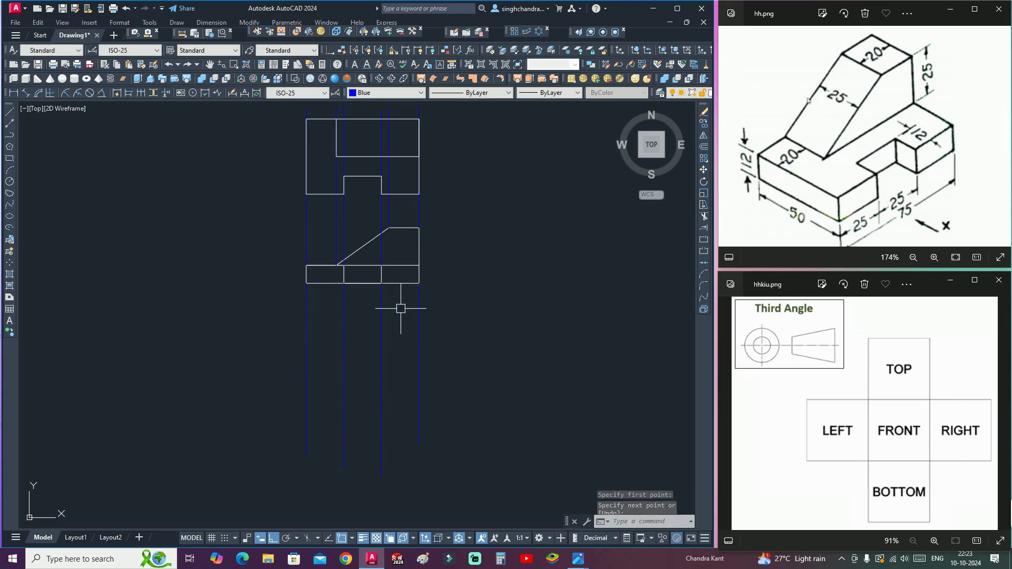
pyautogui.press('Return')
pyautogui.press('Return')
# Step: Add a projection line from the slope's lower end, then set the colour back to ByLayer
pyautogui.click(337, 265)
pyautogui.click(333, 409)
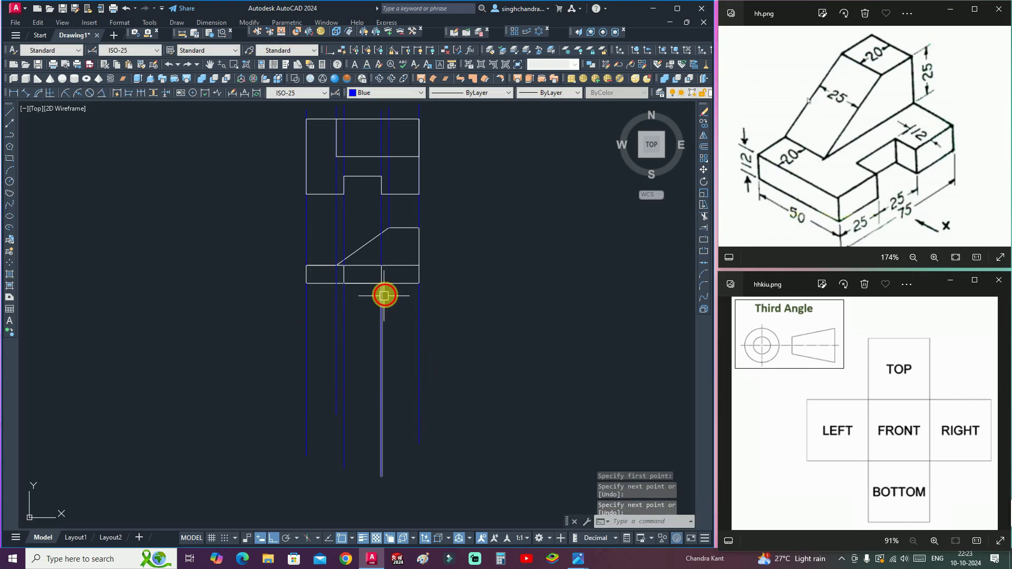
pyautogui.press('Return')
pyautogui.press('Return')
pyautogui.click(389, 227)
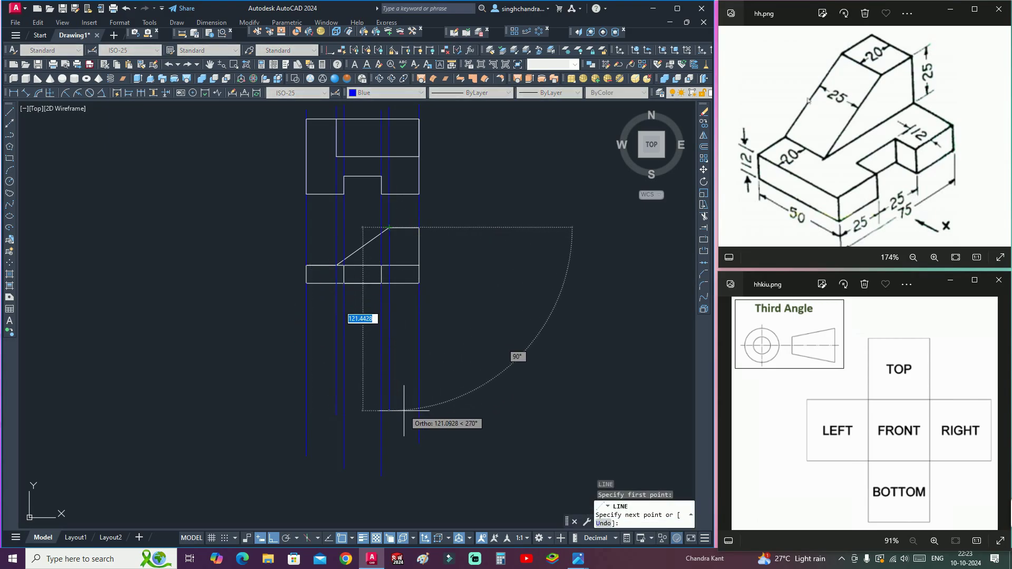
pyautogui.press('Return')
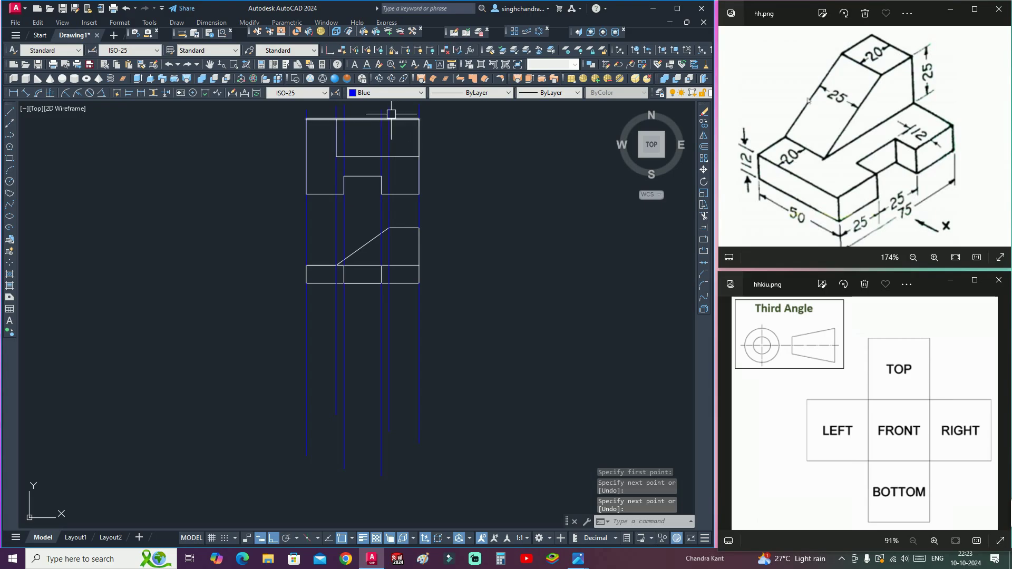
pyautogui.click(375, 98)
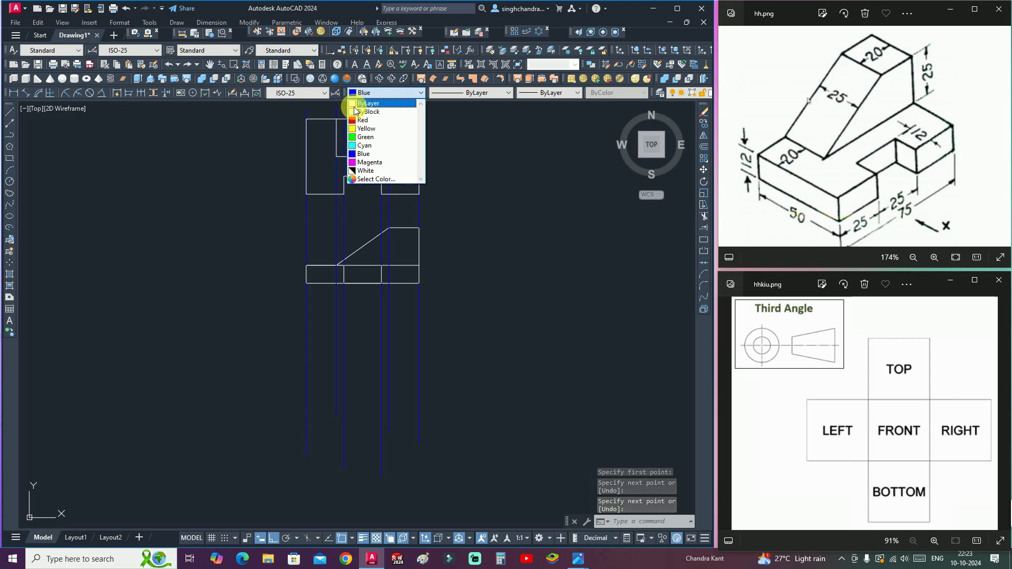
pyautogui.click(355, 101)
# Step: Draw a 75 by 50 bottom-view rectangle between the outer projection lines below the front view
pyautogui.scroll(2, 364, 379)
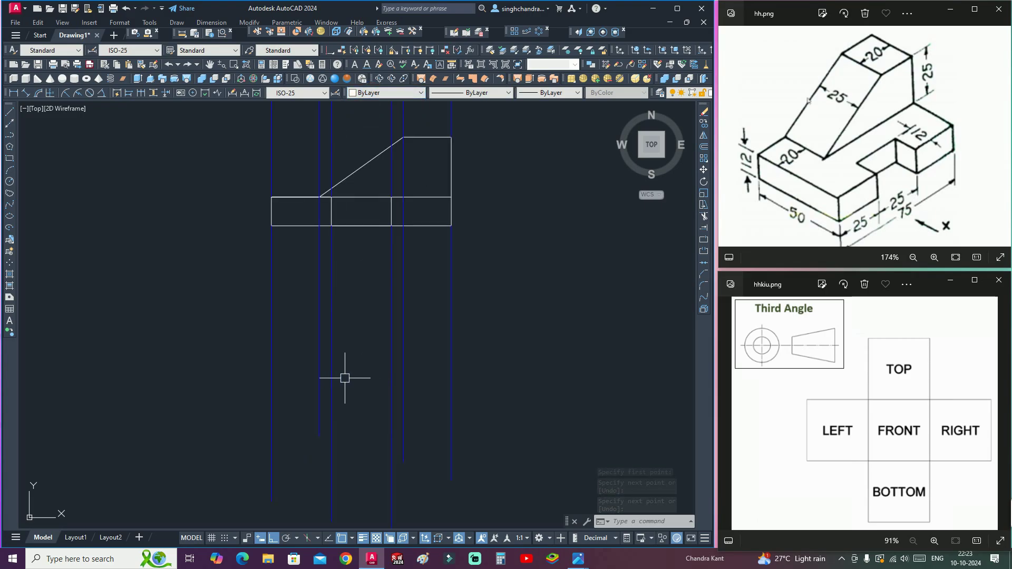
pyautogui.write('l')
pyautogui.press('Return')
pyautogui.click(272, 304)
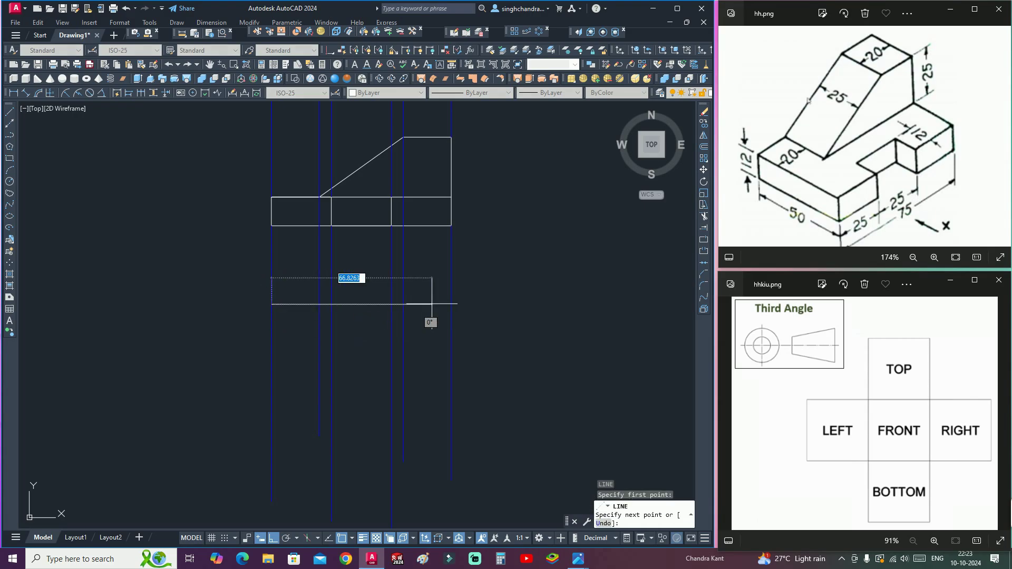
pyautogui.click(451, 304)
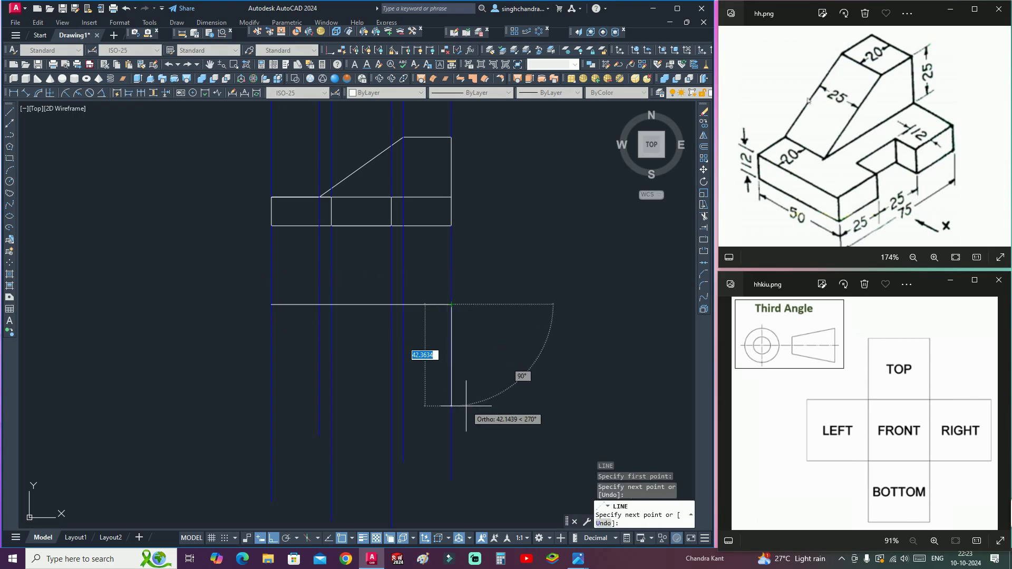
pyautogui.press('Return')
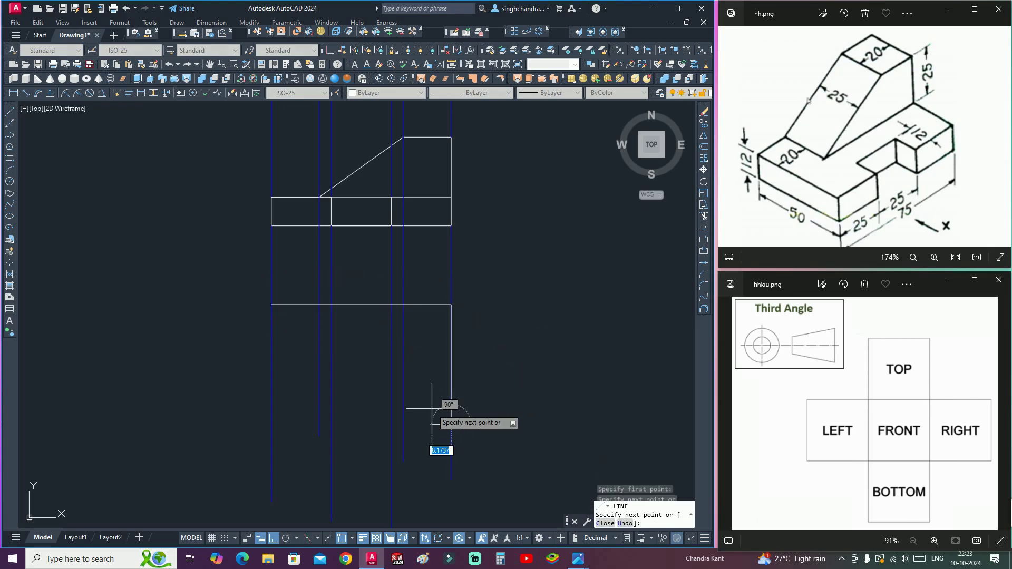
pyautogui.click(271, 424)
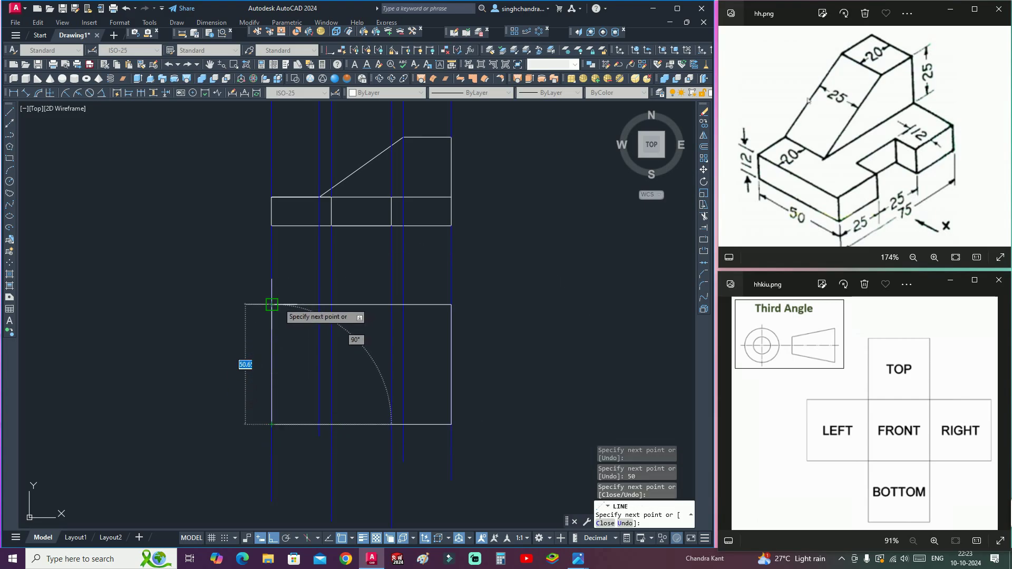
pyautogui.click(271, 304)
pyautogui.press('Escape')
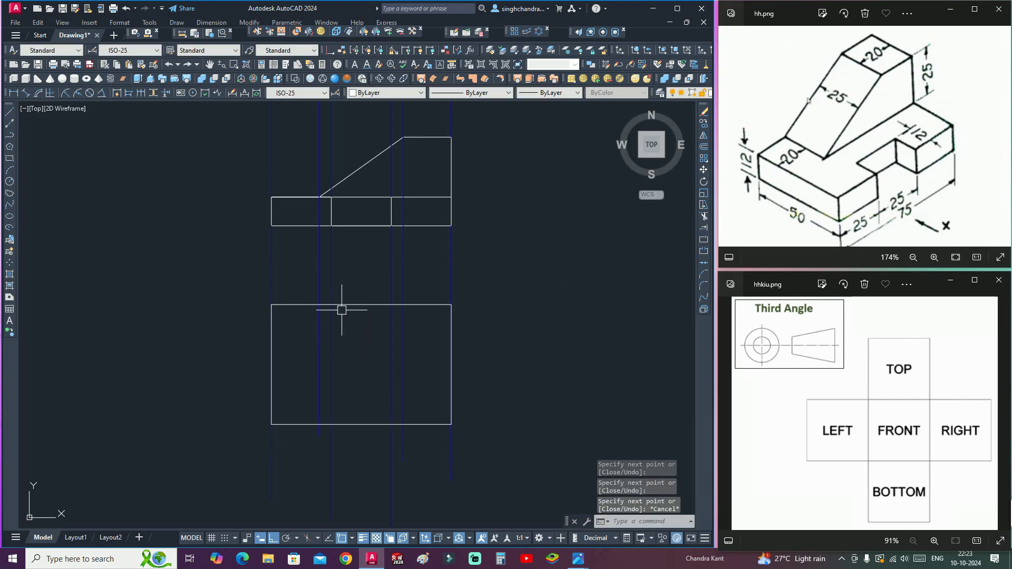
pyautogui.scroll(-2, 346, 284)
pyautogui.scroll(-2, 356, 381)
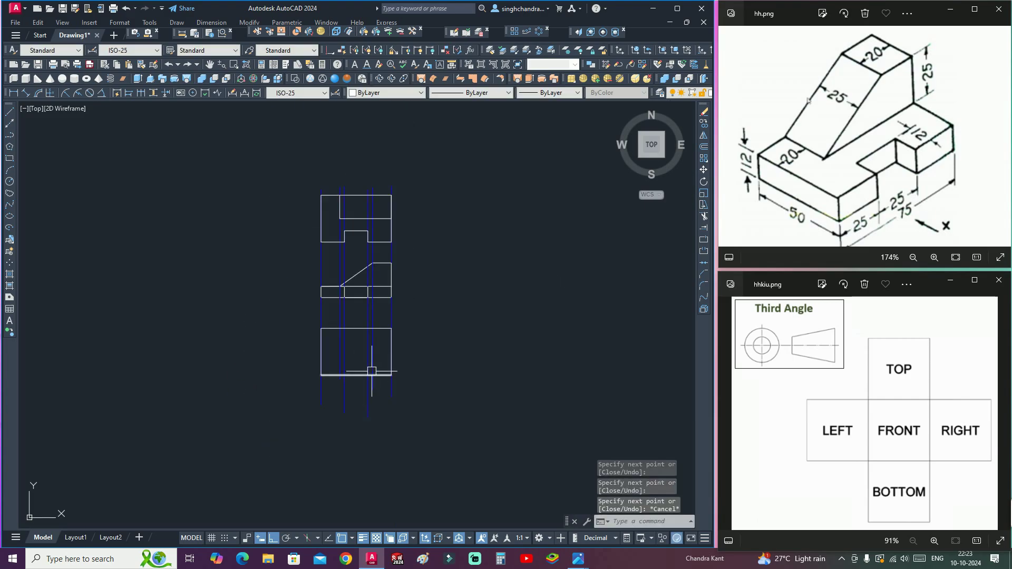
pyautogui.scroll(2, 371, 371)
pyautogui.write('L')
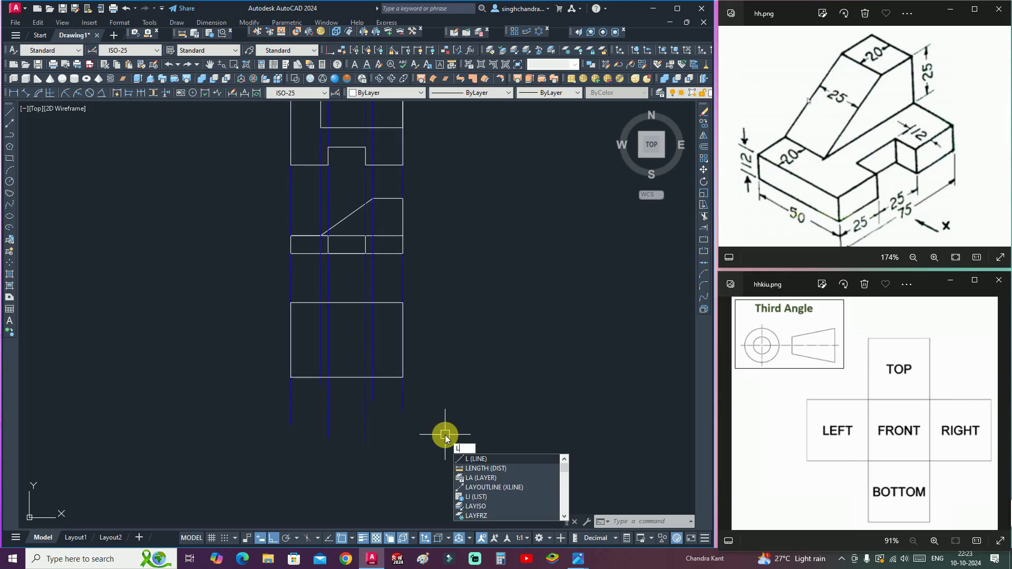
# Step: Draw a 25-wide, 12-deep notch on the bottom view's lower edge
pyautogui.press('Return')
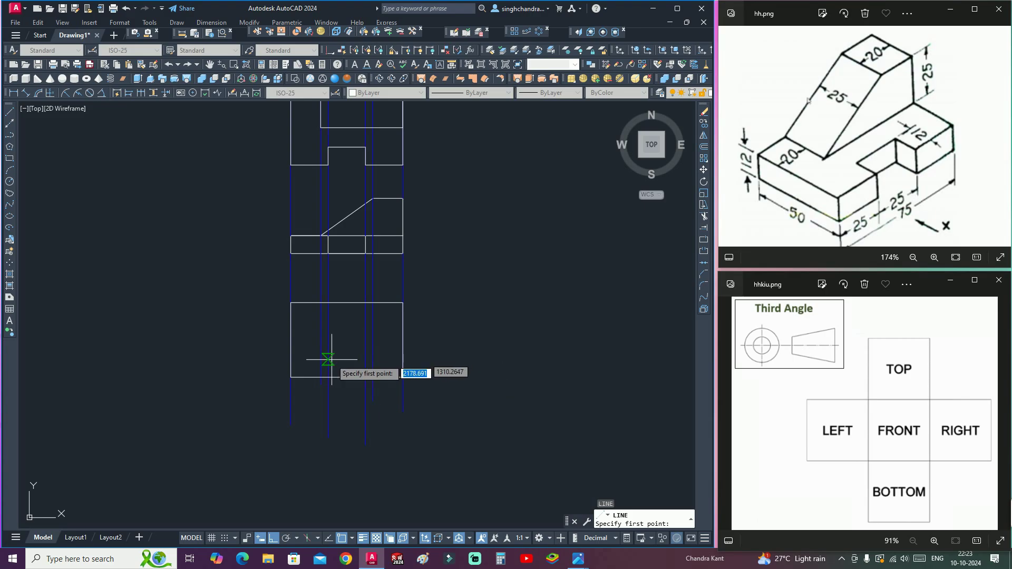
pyautogui.click(328, 377)
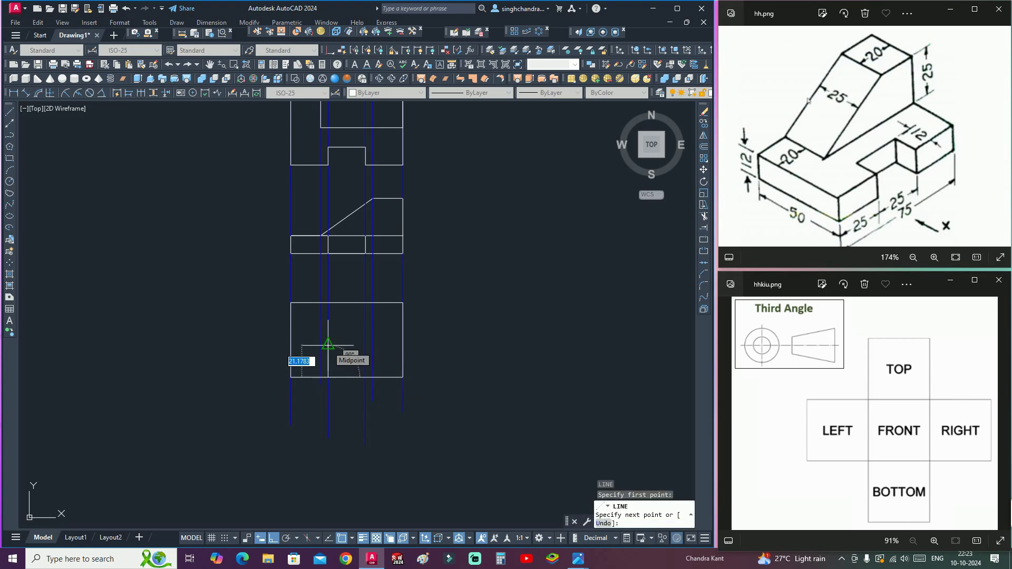
pyautogui.write('25')
pyautogui.press('Return')
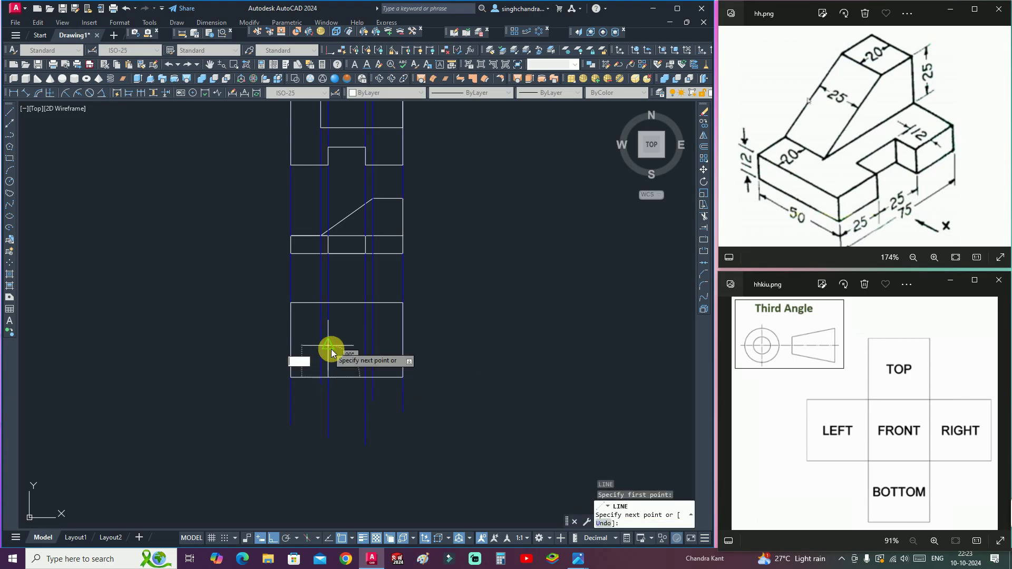
pyautogui.write('12')
pyautogui.press('Return')
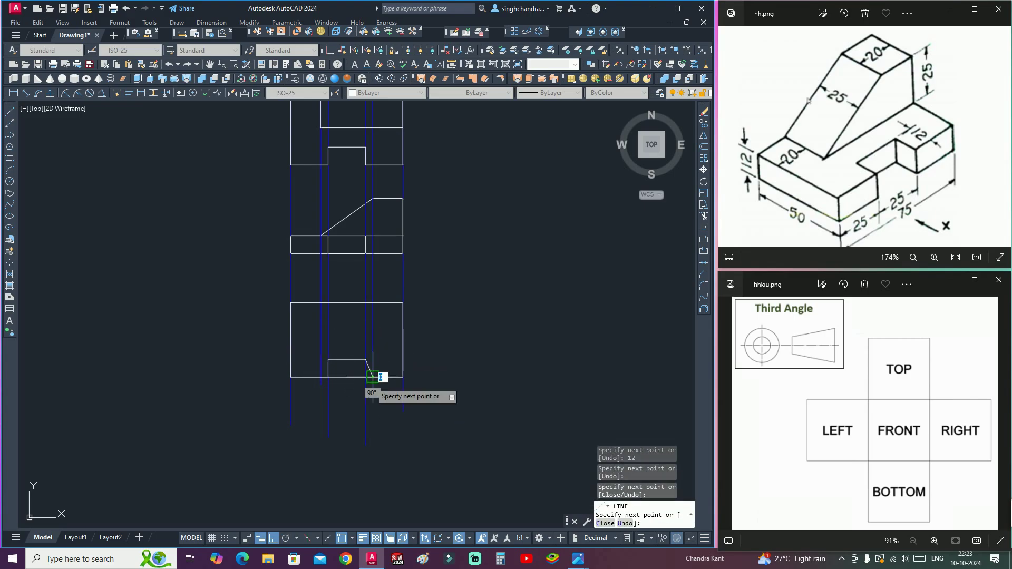
pyautogui.scroll(5, 373, 378)
pyautogui.hotkey('ctrl', 'z')
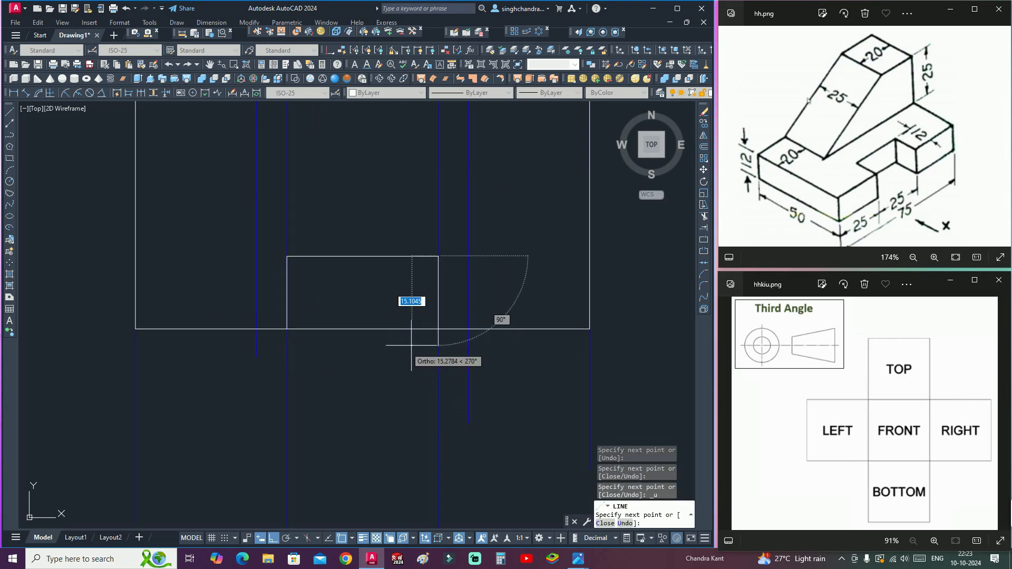
pyautogui.click(438, 329)
pyautogui.scroll(-5, 422, 350)
pyautogui.press('Escape')
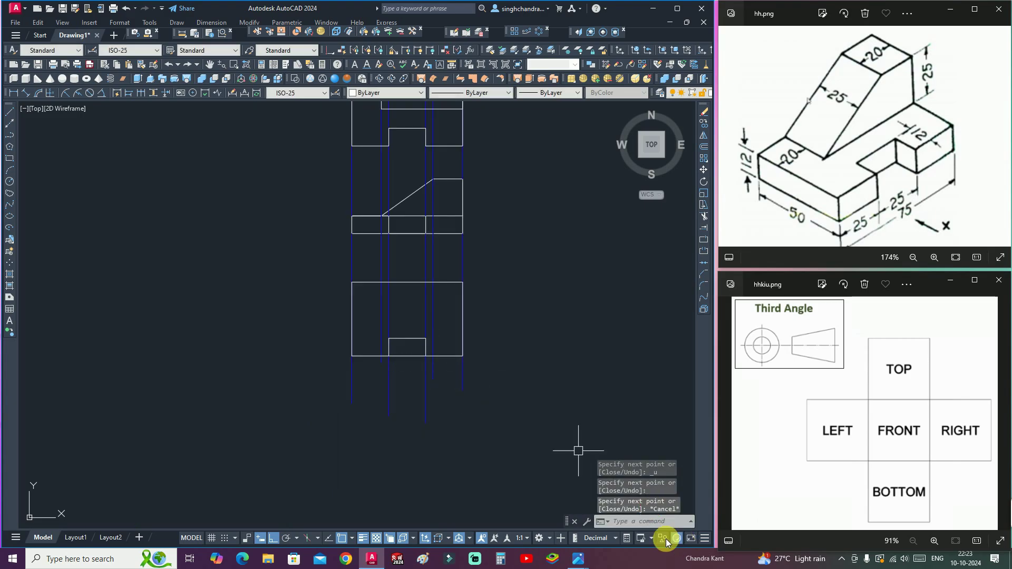
# Step: Trim away the lower-edge segment inside the notch
pyautogui.press('Return')
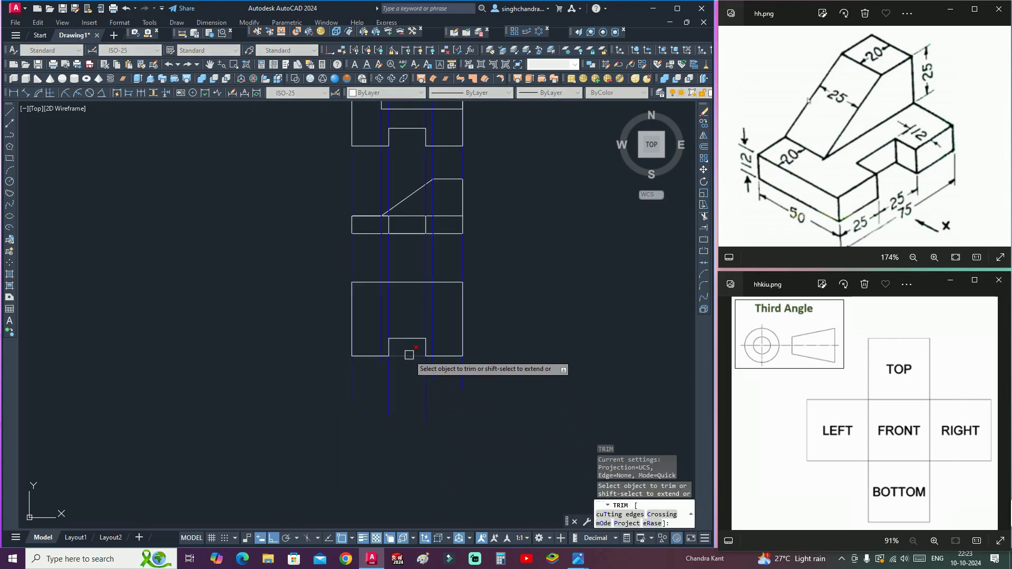
pyautogui.press('Escape')
pyautogui.scroll(-2, 436, 402)
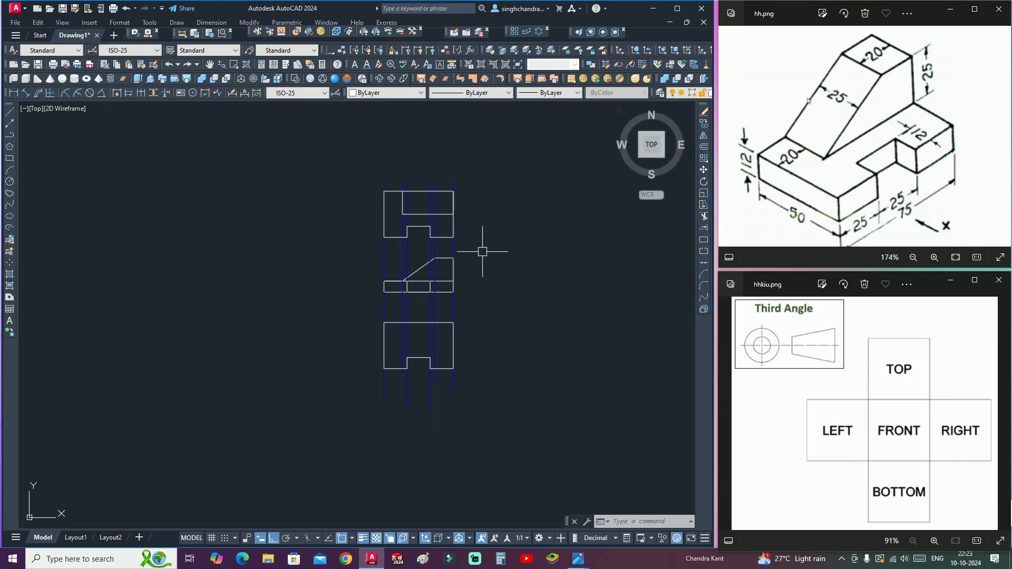
pyautogui.scroll(2, 483, 251)
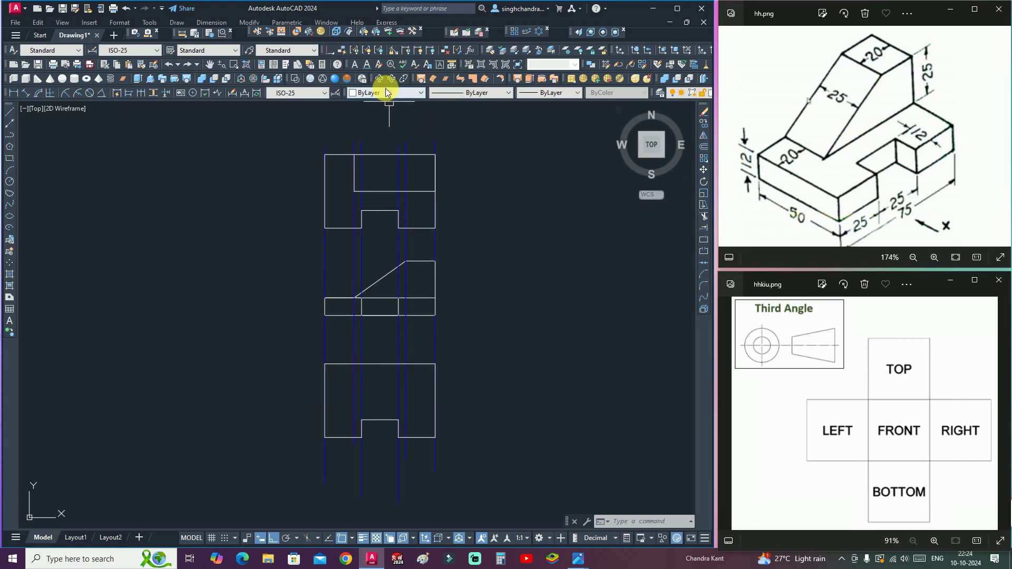
# Step: Switch the colour to Blue and draw a projection line rightward from the front view's top right corner
pyautogui.click(405, 94)
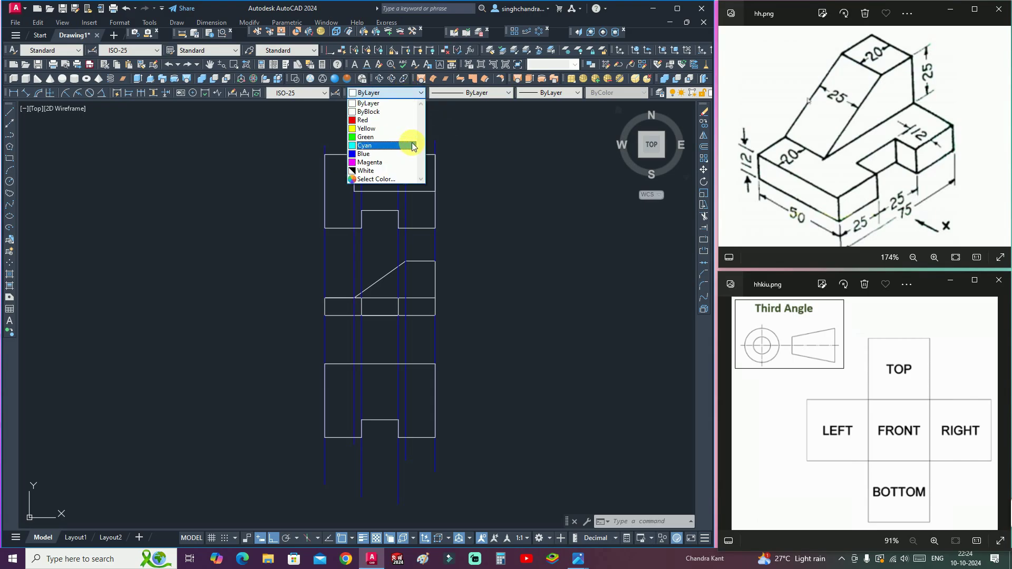
pyautogui.click(372, 154)
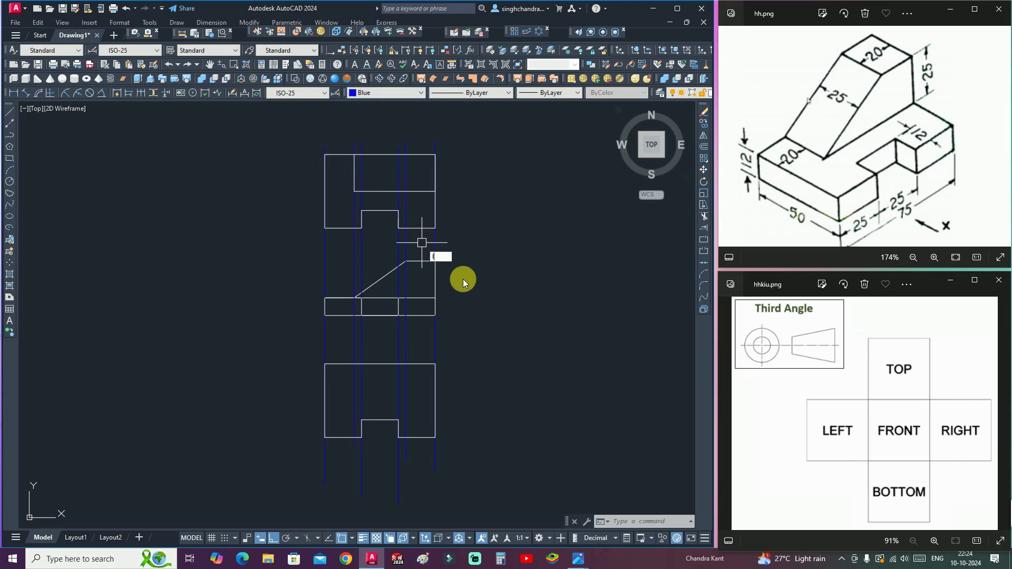
pyautogui.write('l')
pyautogui.press('Return')
pyautogui.click(435, 261)
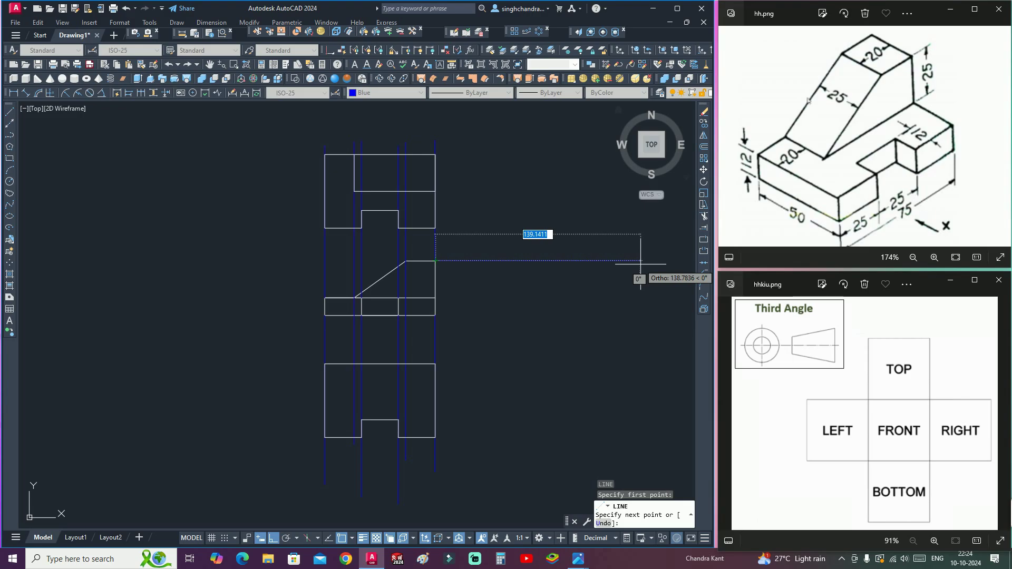
pyautogui.click(640, 261)
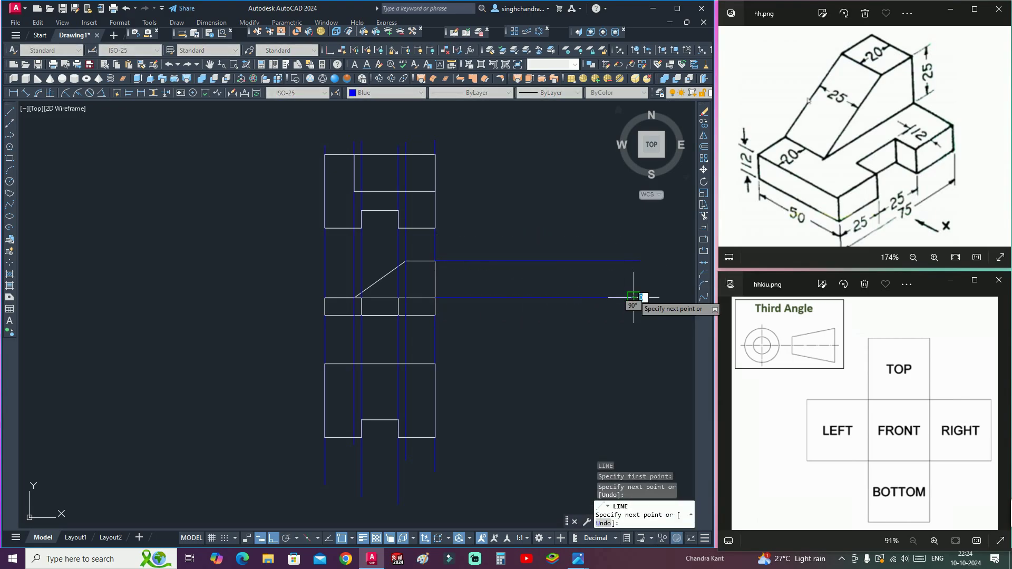
pyautogui.press('Return')
# Step: Draw a projection line rightward from the front view's step, then reset the colour to ByLayer
pyautogui.scroll(2, 627, 293)
pyautogui.press('Return')
pyautogui.click(320, 329)
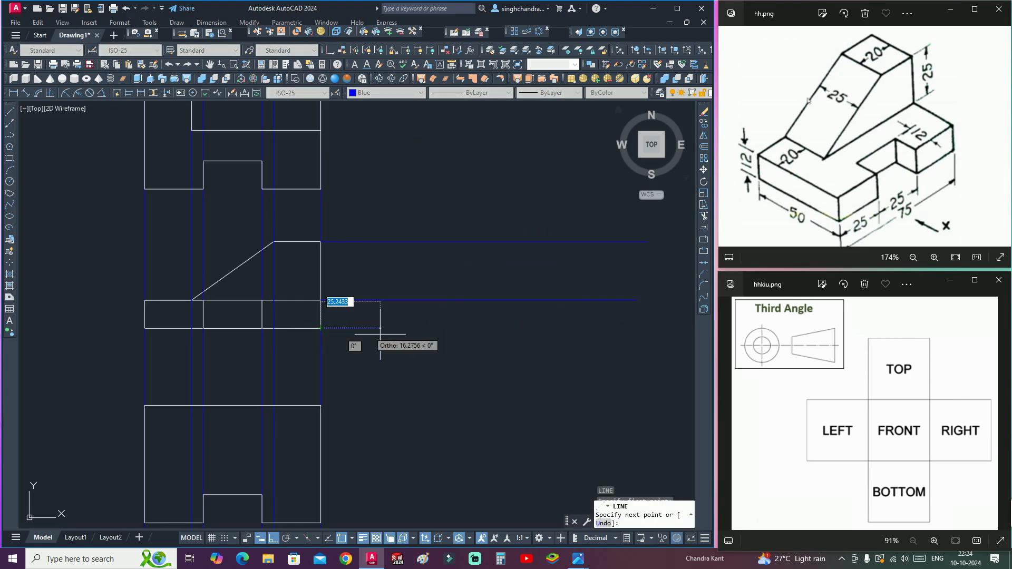
pyautogui.click(633, 329)
pyautogui.press('Return')
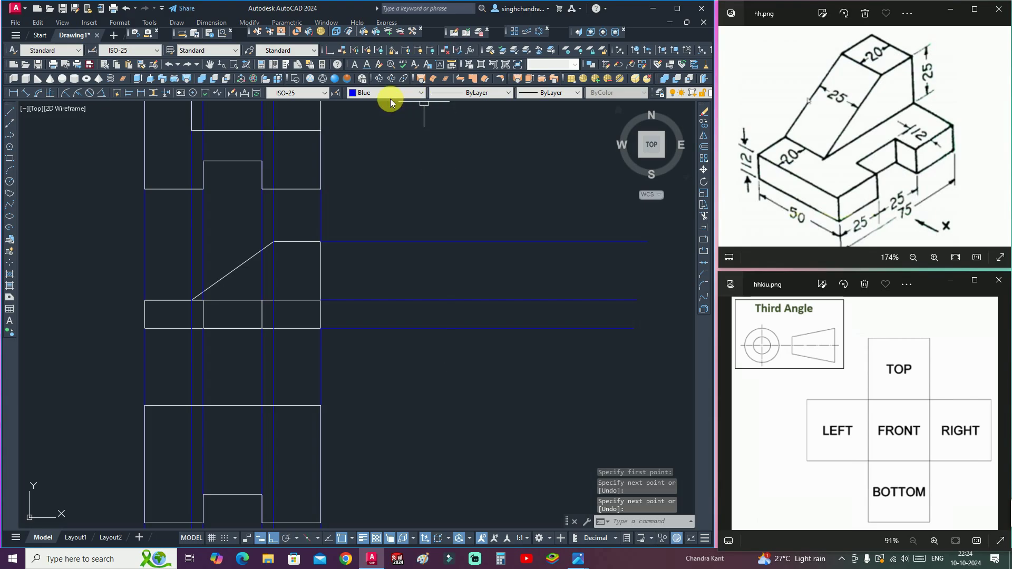
pyautogui.click(371, 102)
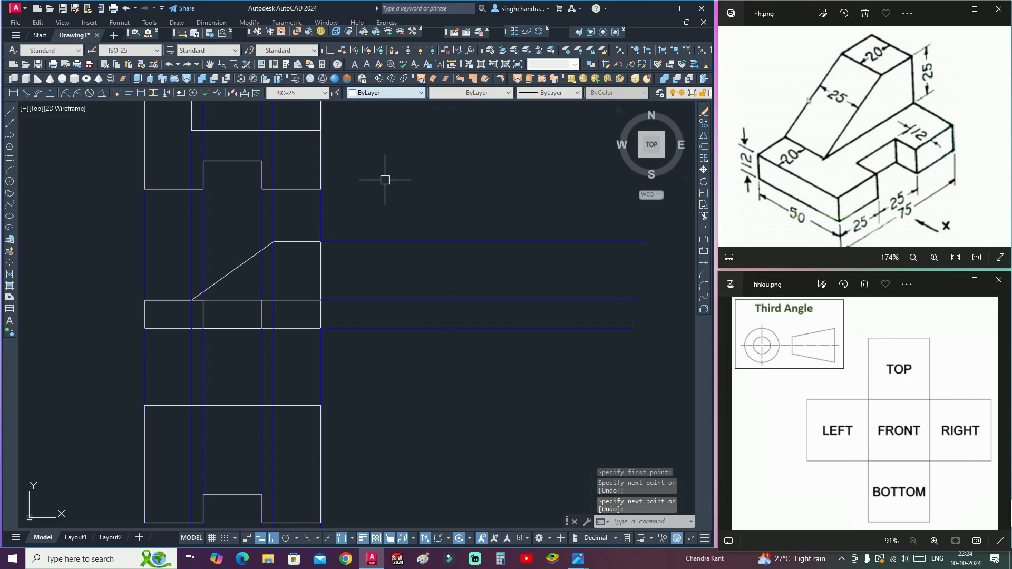
pyautogui.write('l')
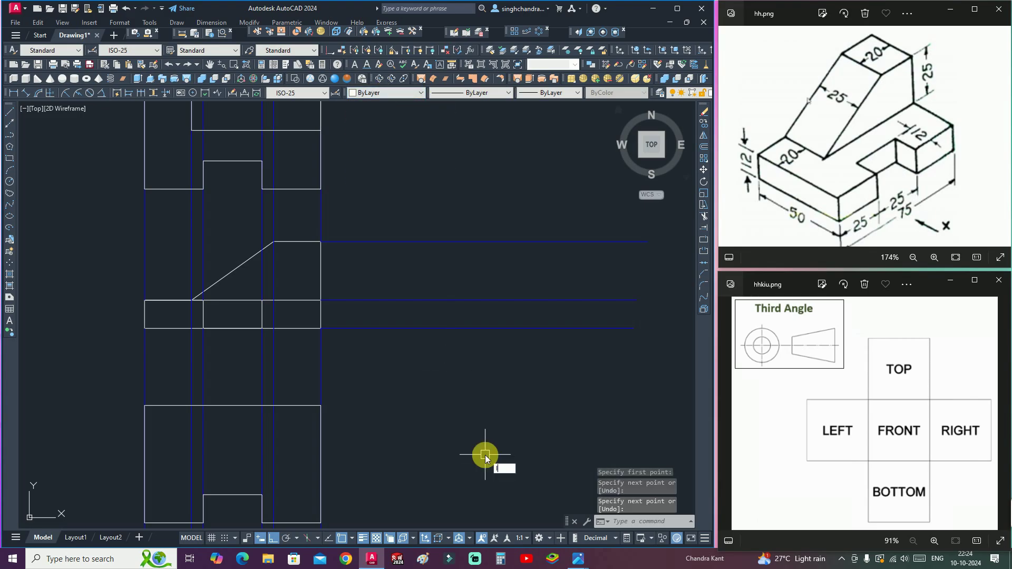
pyautogui.press('Return')
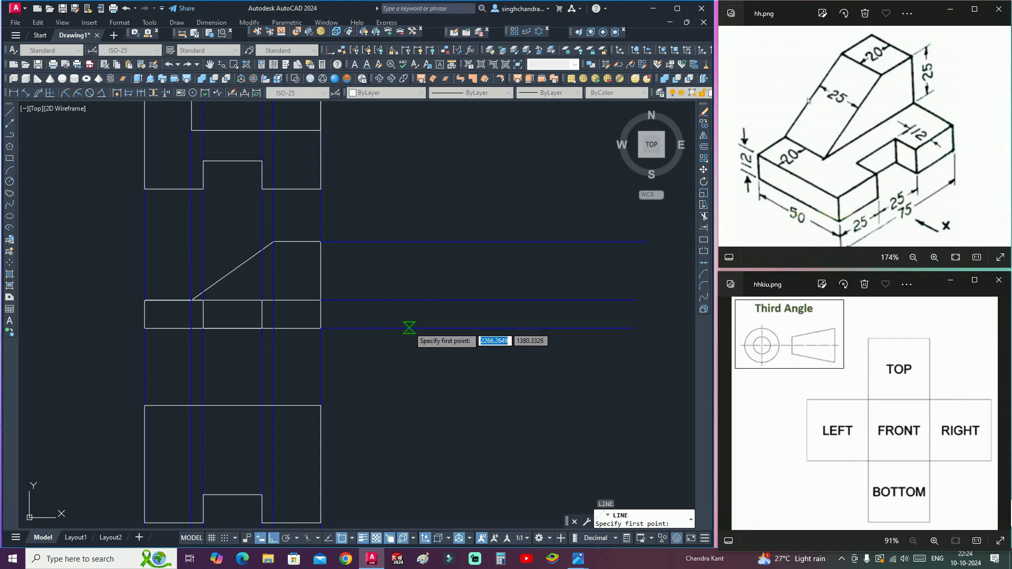
# Step: Draw the side-view outline with a 12 edge, two 25 steps and a 50-unit base
pyautogui.click(409, 328)
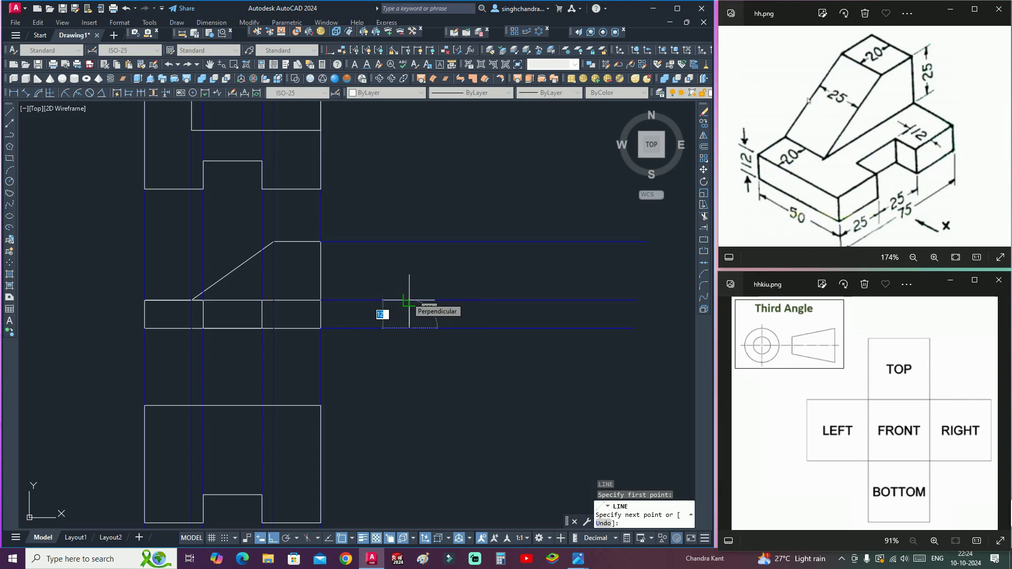
pyautogui.click(409, 300)
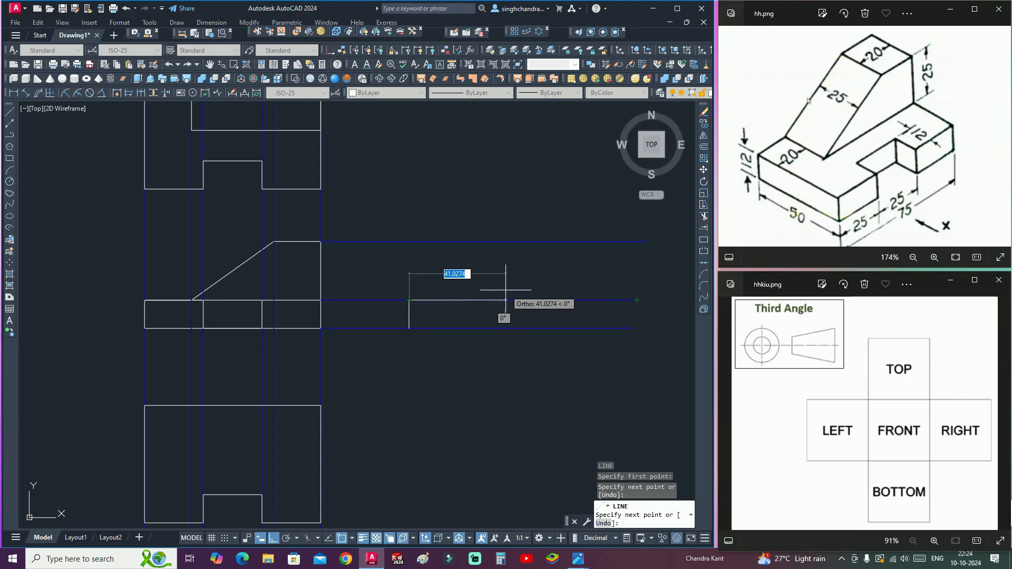
pyautogui.write('25')
pyautogui.press('Return')
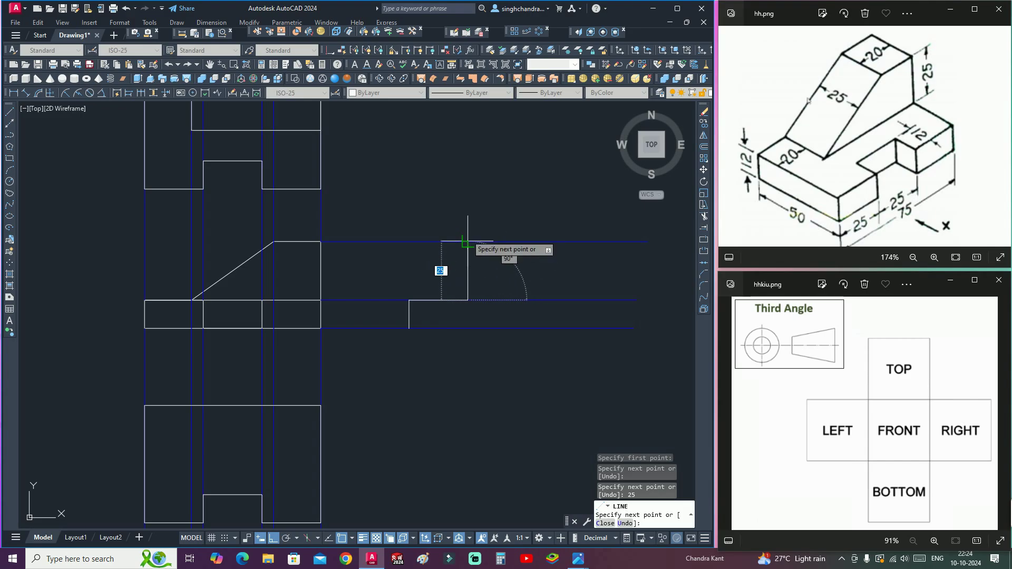
pyautogui.click(468, 241)
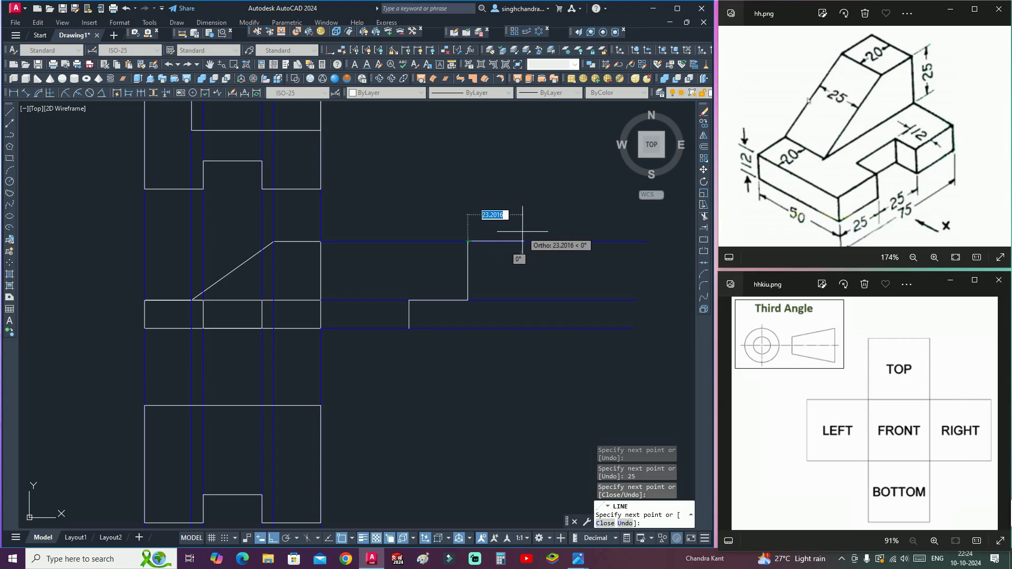
pyautogui.write('25')
pyautogui.press('Return')
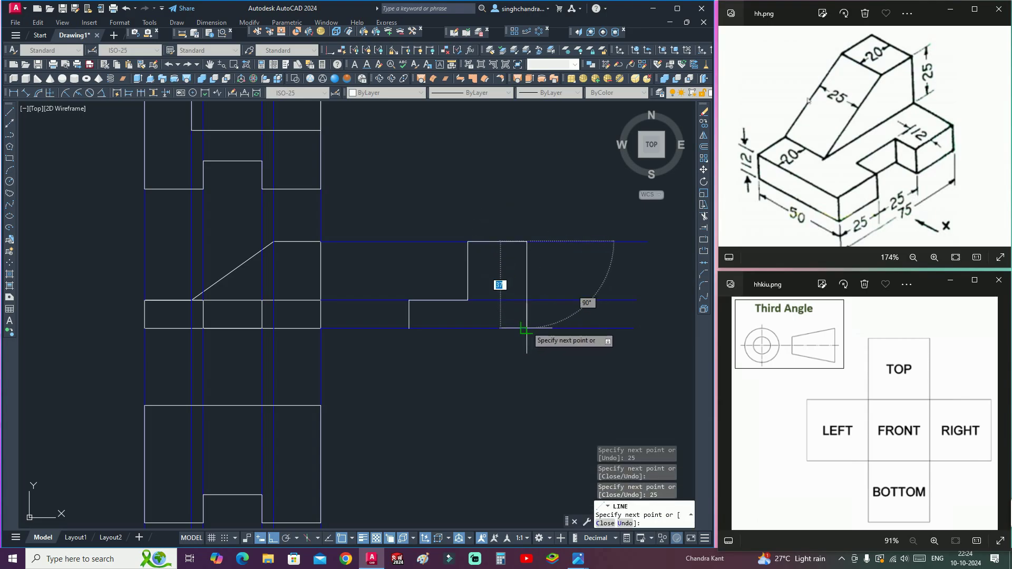
pyautogui.click(526, 328)
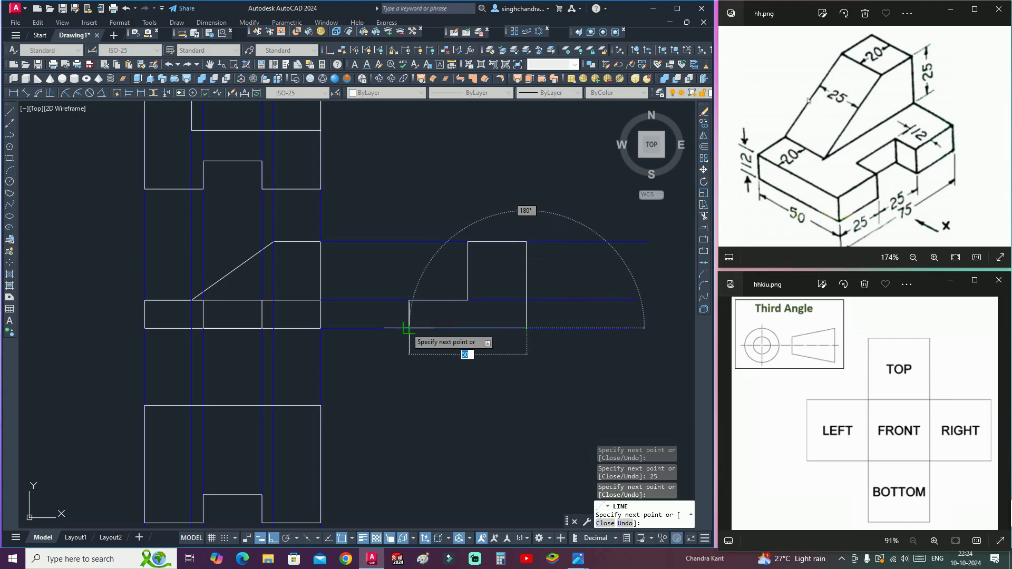
pyautogui.click(408, 328)
pyautogui.press('Escape')
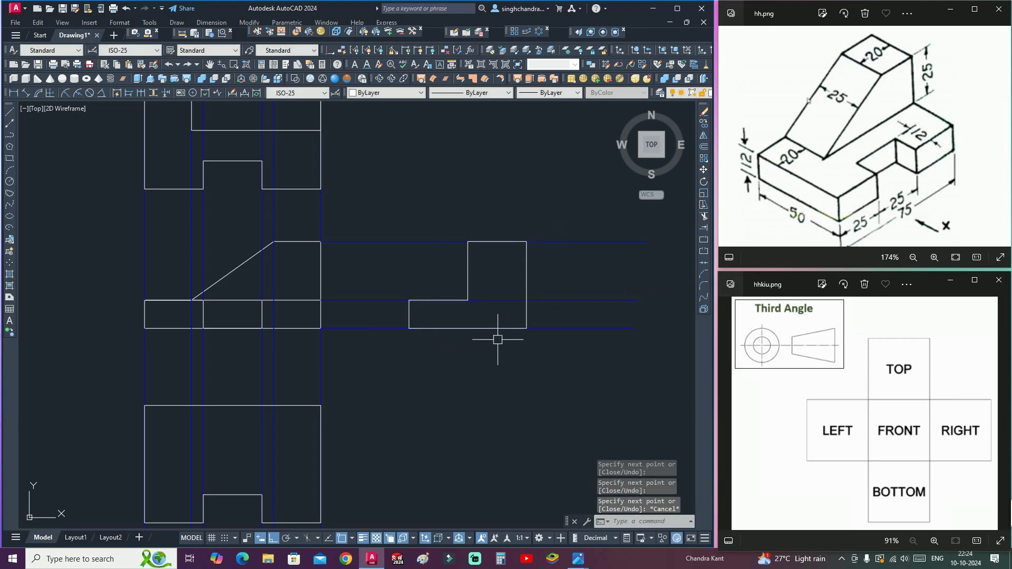
pyautogui.write('l')
# Step: Add the step line across the side view from the step corner to the right edge
pyautogui.press('Return')
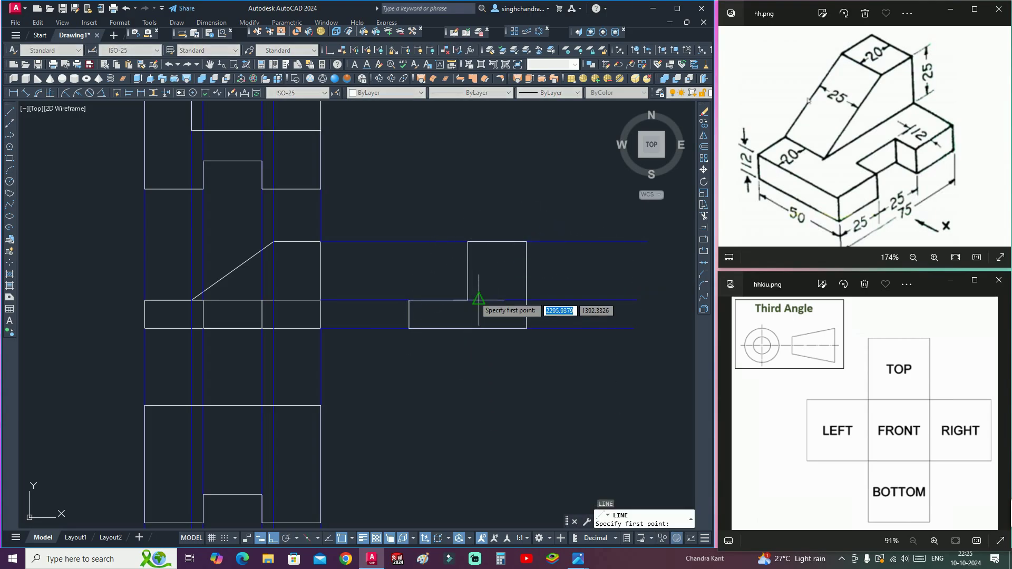
pyautogui.click(467, 300)
pyautogui.click(527, 300)
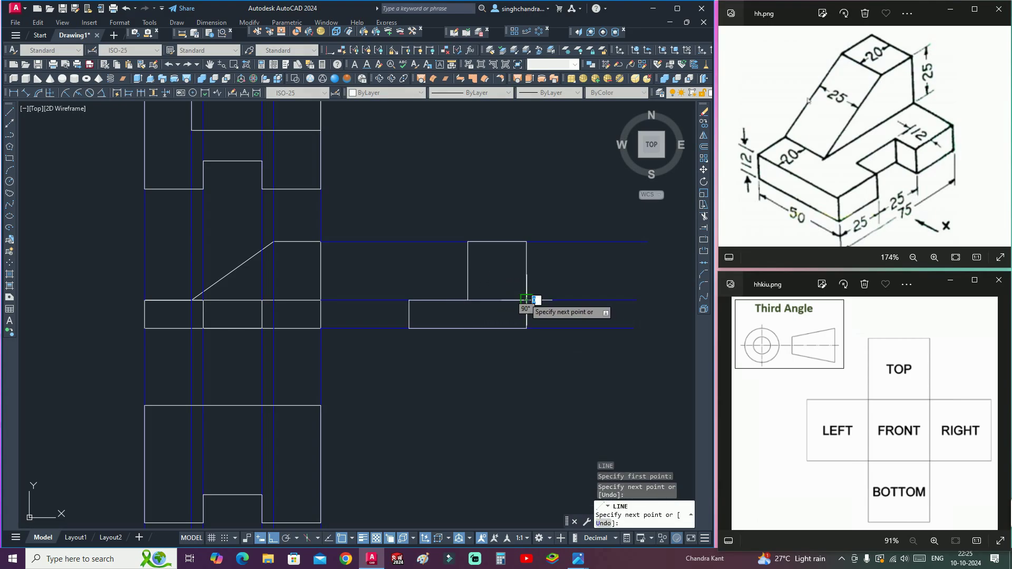
pyautogui.press('Return')
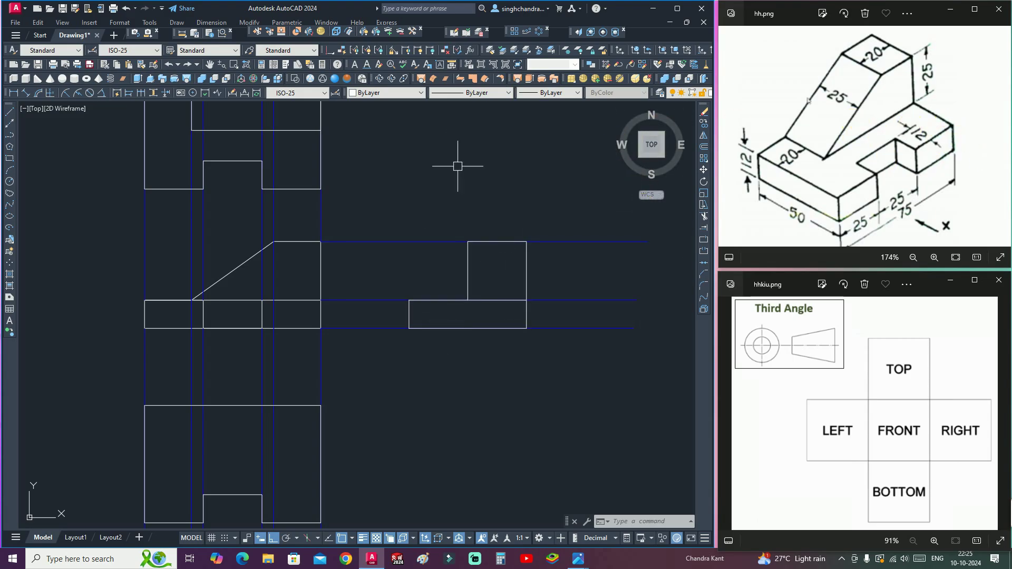
# Step: Make the dashed hidden linetype current and draw a 12-unit vertical line in the side view's base
pyautogui.click(450, 95)
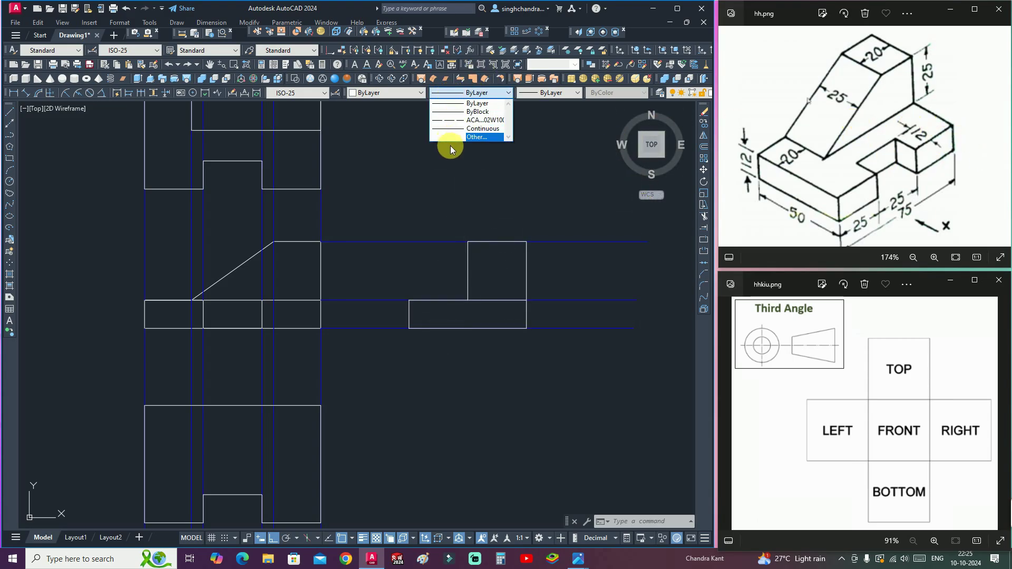
pyautogui.click(476, 121)
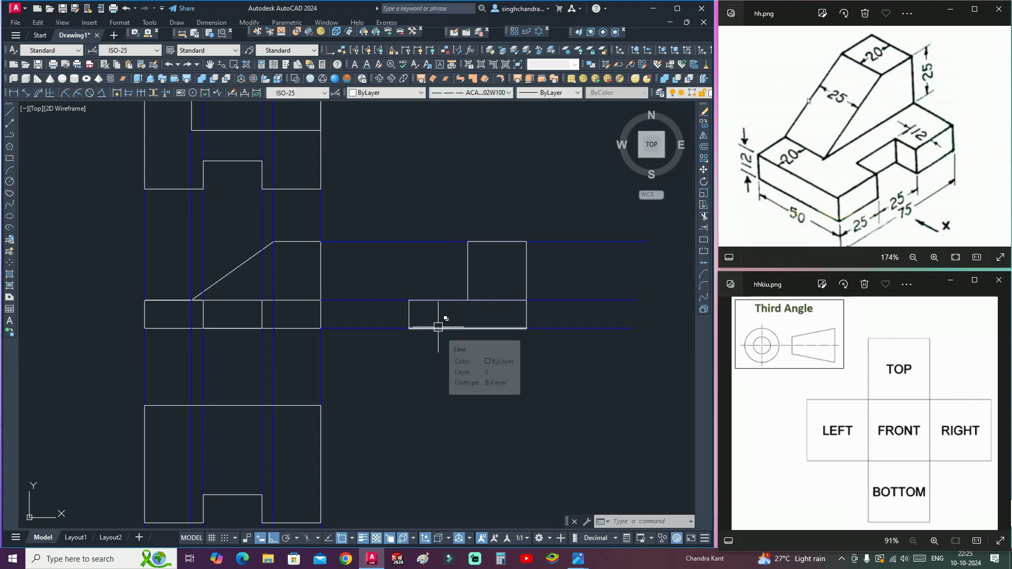
pyautogui.write('l')
pyautogui.press('Return')
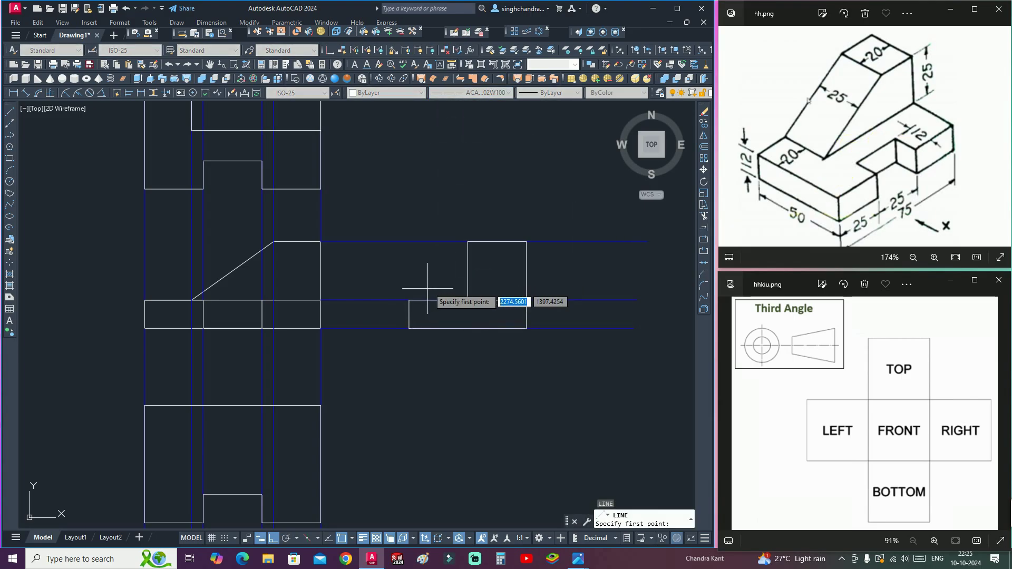
pyautogui.click(409, 300)
pyautogui.write('12')
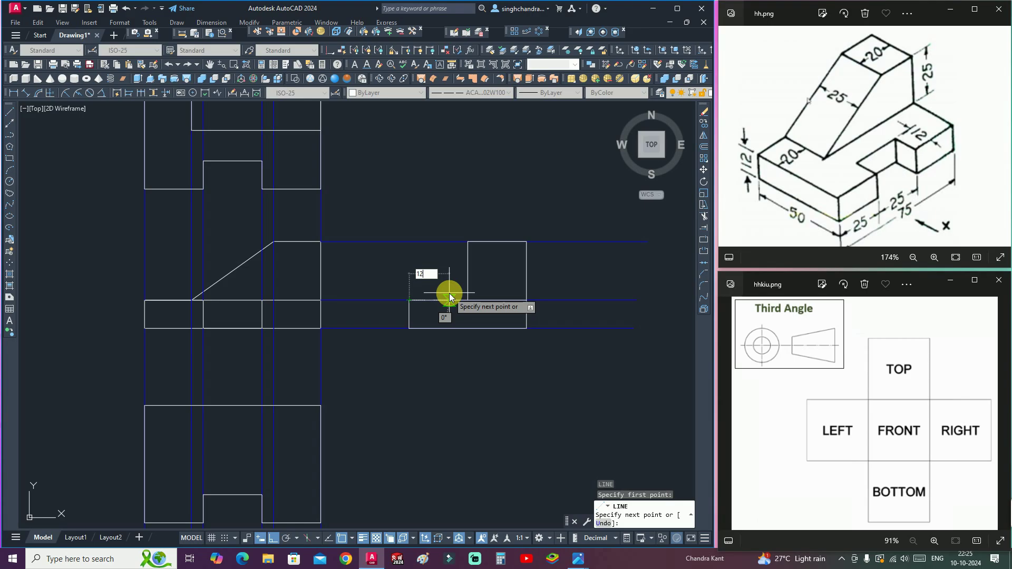
pyautogui.press('Return')
pyautogui.click(437, 314)
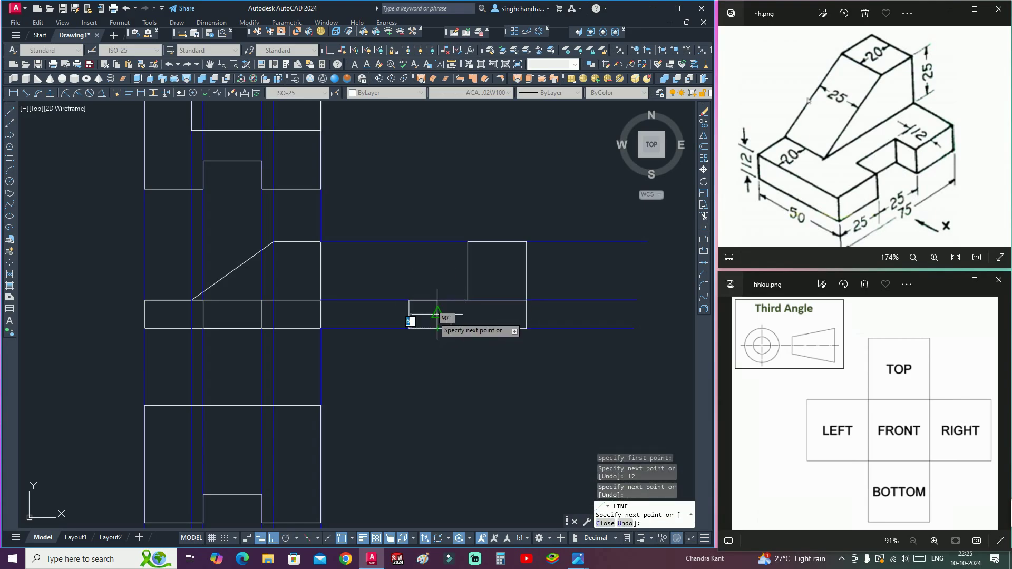
pyautogui.click(437, 328)
pyautogui.press('Escape')
# Step: Select the short line to check its colour, then delete the misplaced vertical line
pyautogui.click(436, 319)
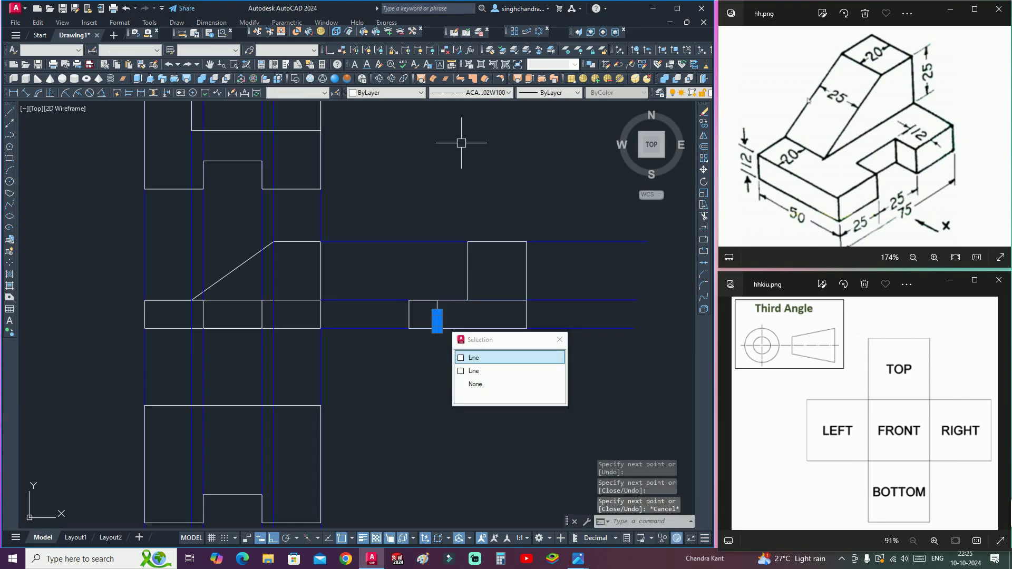
pyautogui.click(469, 100)
pyautogui.click(369, 93)
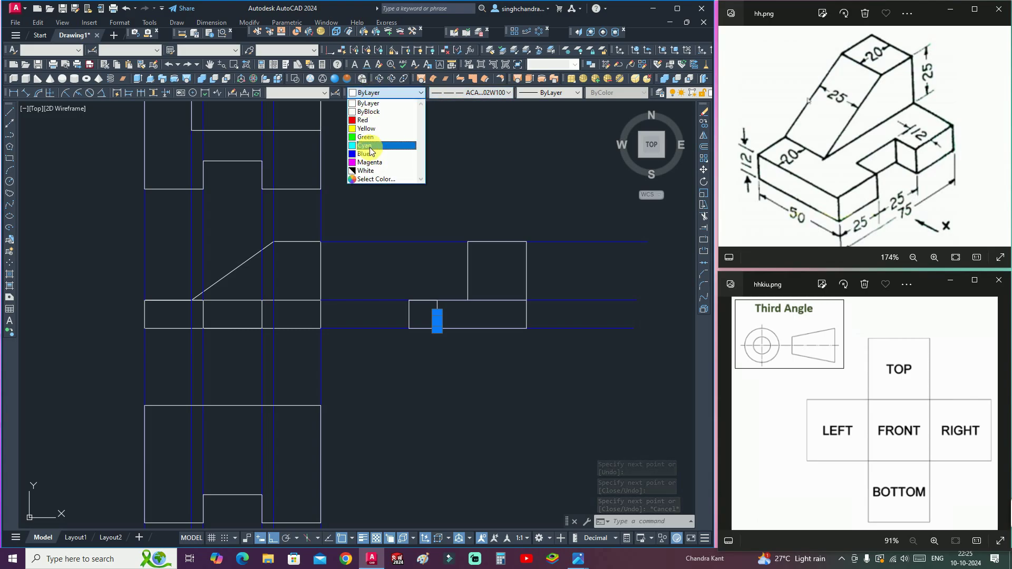
pyautogui.press('Escape')
pyautogui.scroll(-2, 448, 211)
pyautogui.scroll(2, 458, 218)
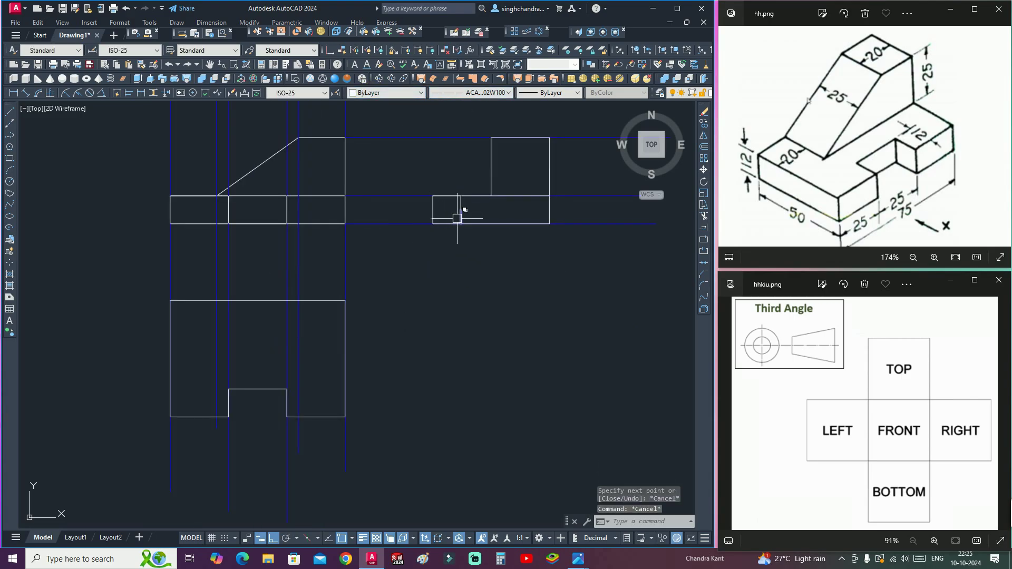
pyautogui.click(460, 201)
pyautogui.press('Delete')
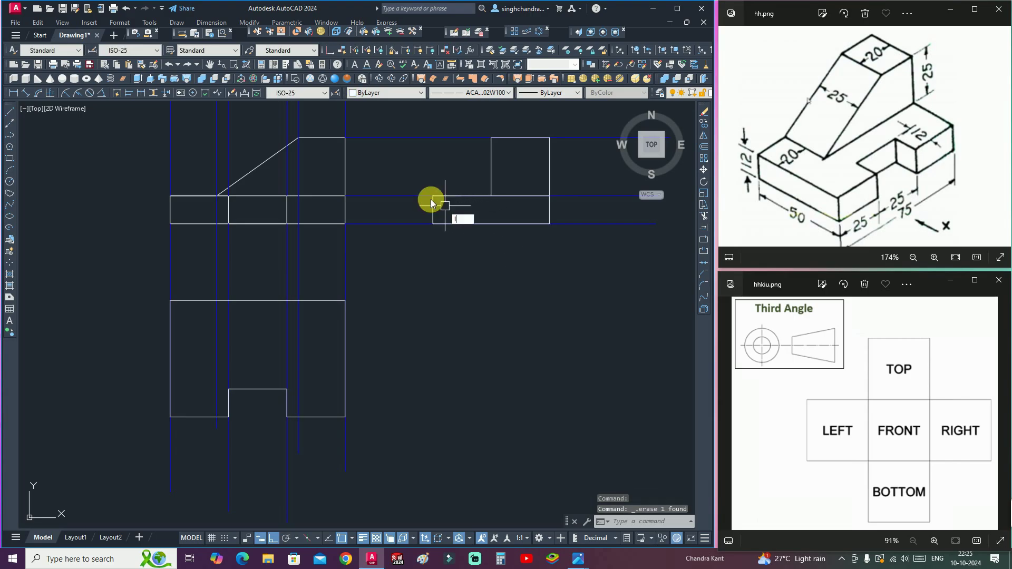
# Step: Redraw the 12-unit vertical hidden line and colour it blue
pyautogui.press('Return')
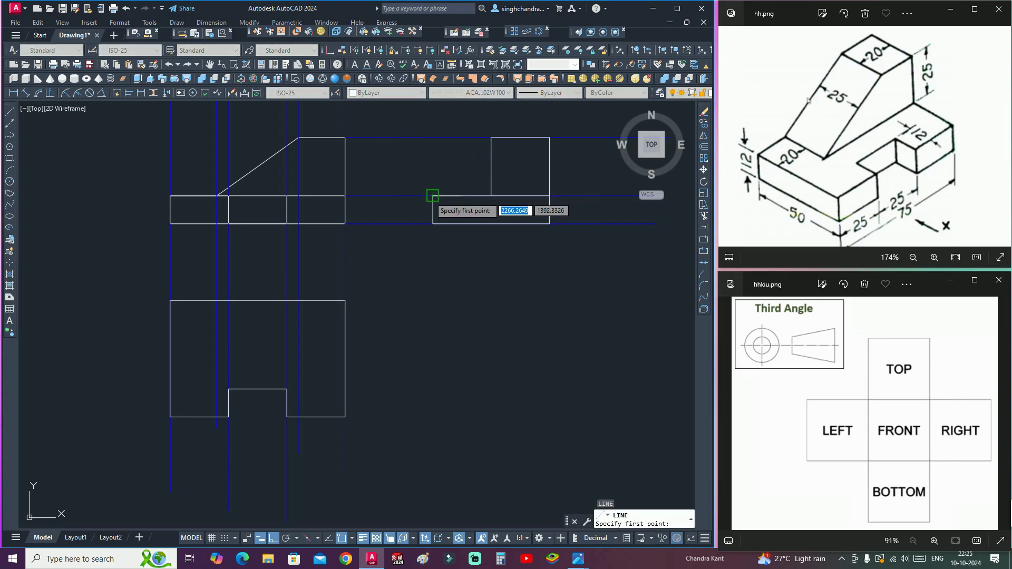
pyautogui.click(432, 195)
pyautogui.click(460, 196)
pyautogui.write('12')
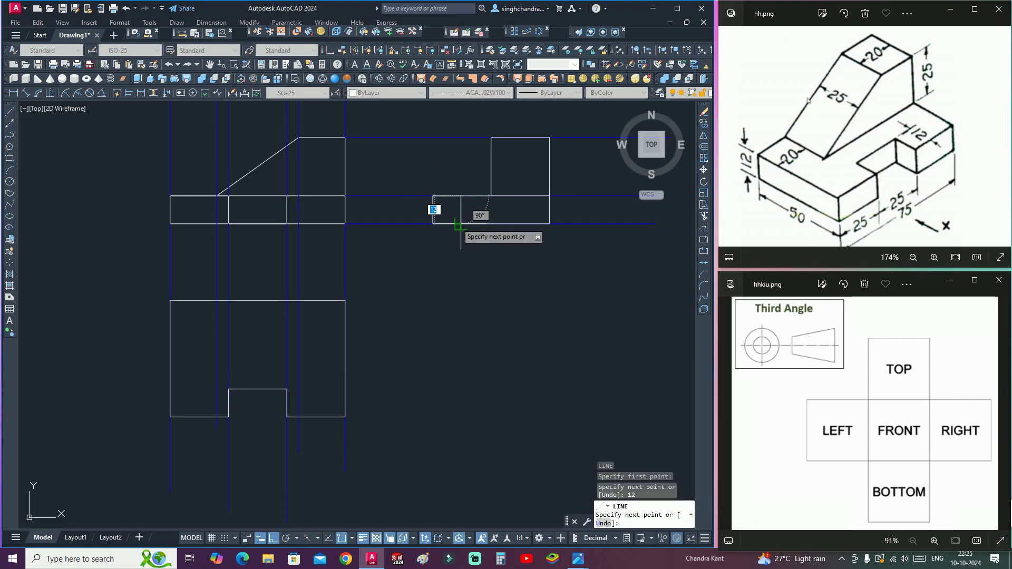
pyautogui.click(461, 223)
pyautogui.press('Escape')
pyautogui.click(441, 92)
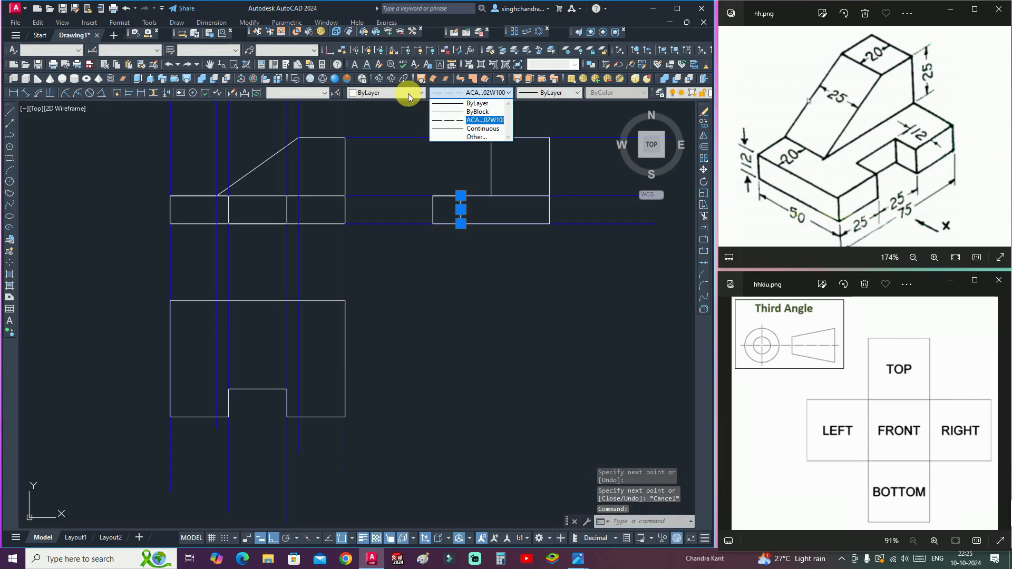
pyautogui.click(403, 93)
pyautogui.click(370, 154)
pyautogui.press('Escape')
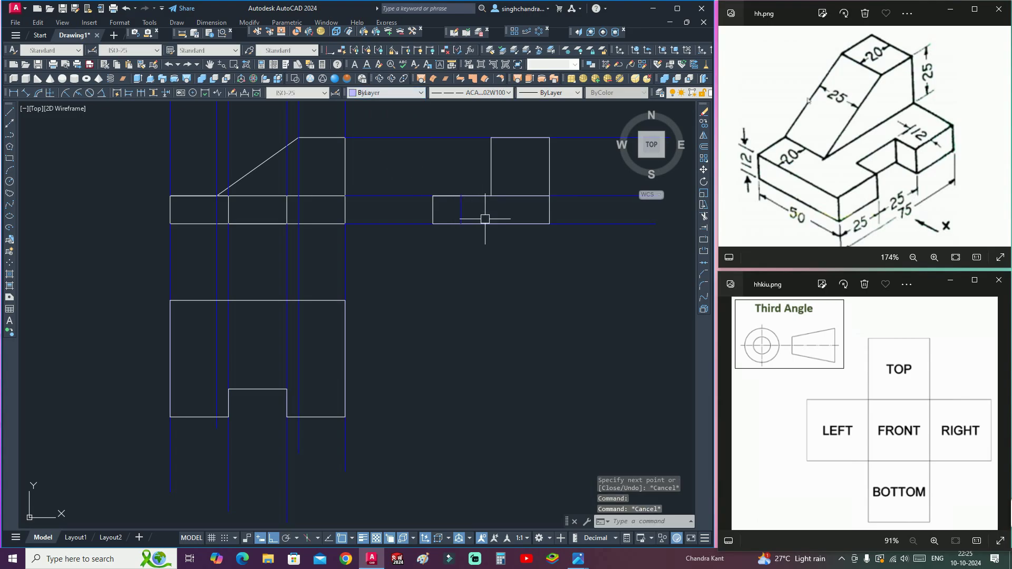
# Step: Recolour the new hidden line Cyan
pyautogui.click(462, 211)
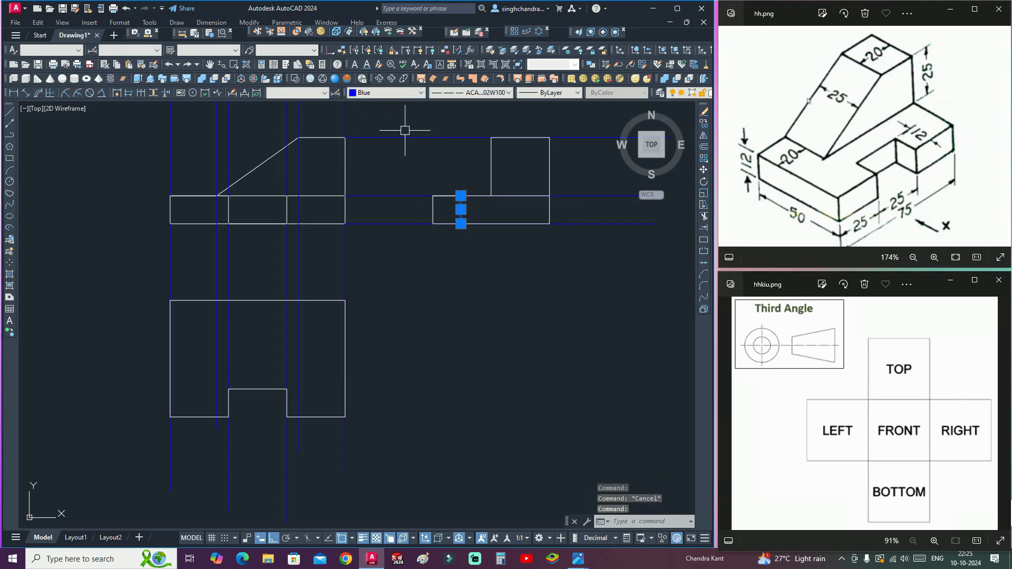
pyautogui.click(392, 92)
pyautogui.click(361, 146)
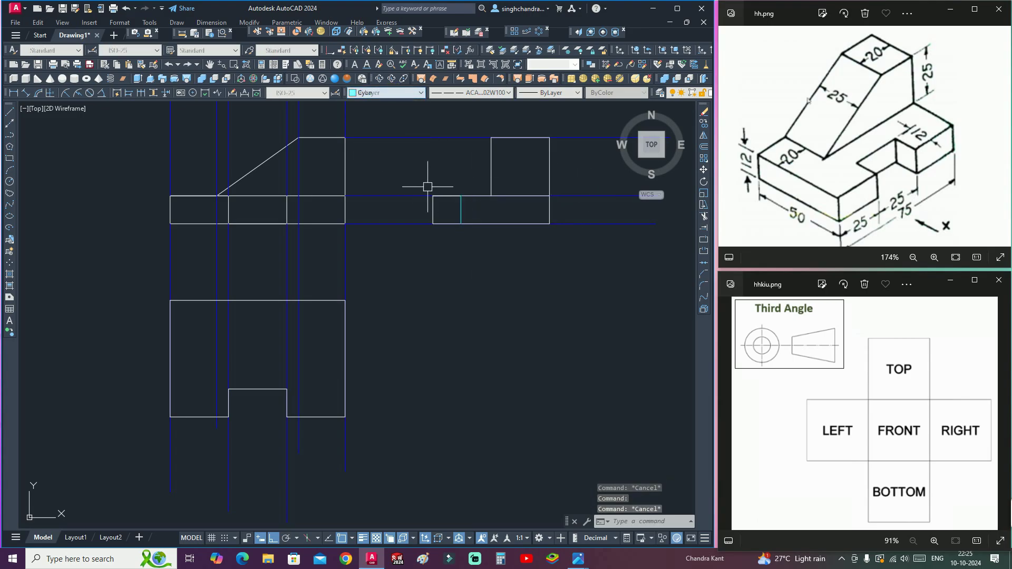
pyautogui.press('Escape')
pyautogui.scroll(-2, 474, 200)
pyautogui.scroll(1, 386, 176)
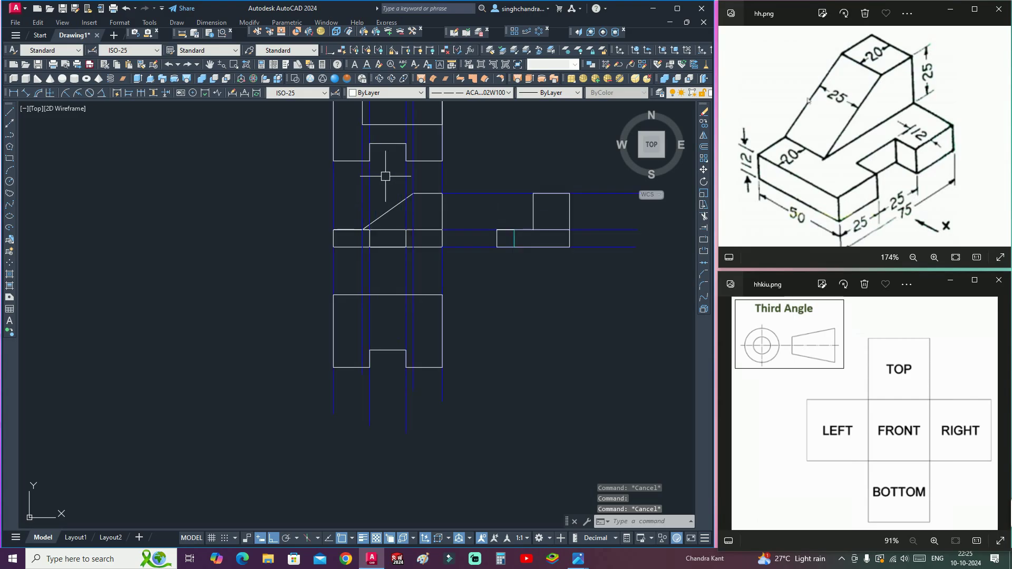
# Step: Make Blue the current colour and set the linetype back to ByLayer
pyautogui.click(415, 95)
pyautogui.click(369, 154)
pyautogui.scroll(3, 329, 191)
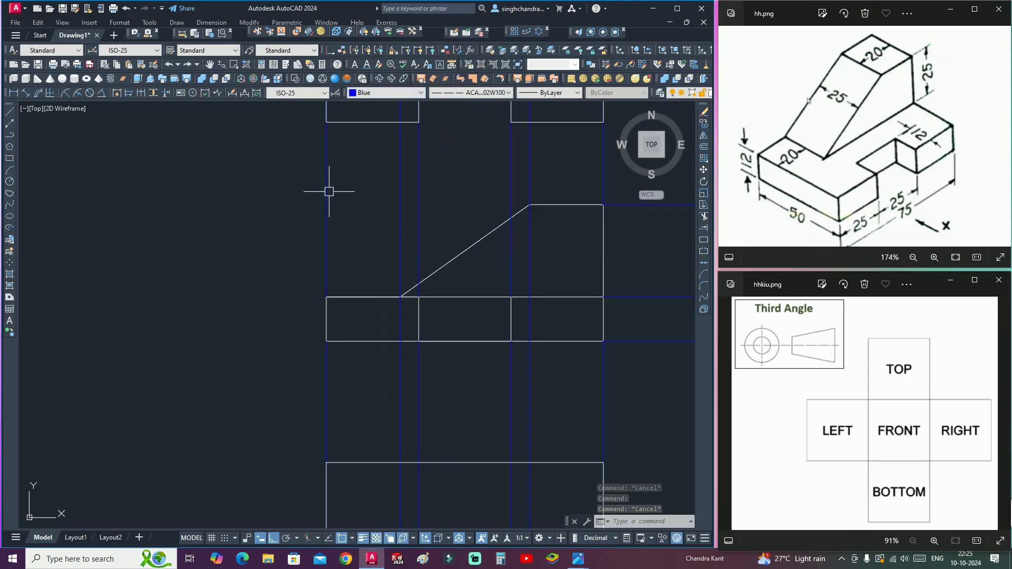
pyautogui.press('l')
pyautogui.press('Return')
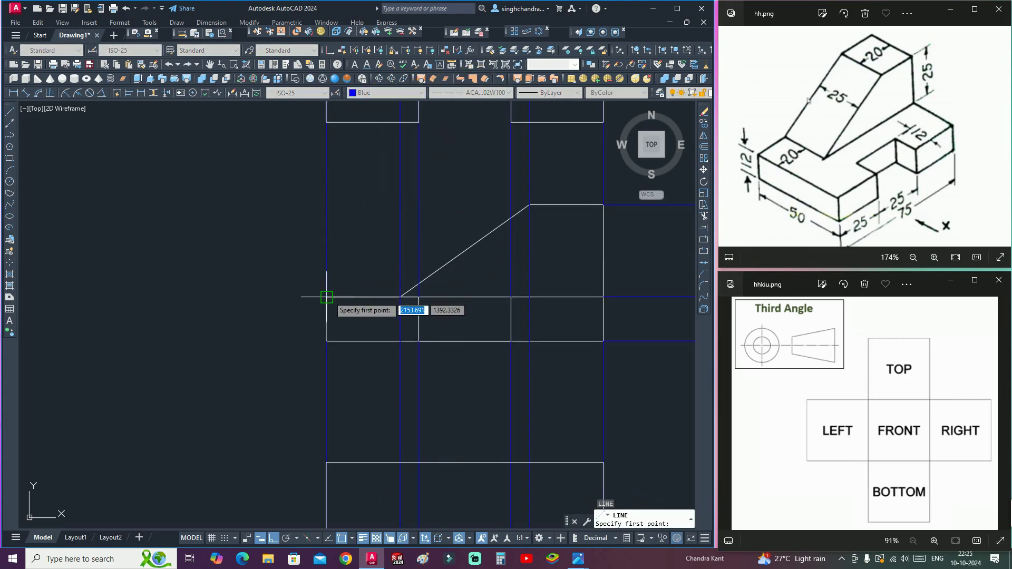
pyautogui.click(326, 297)
pyautogui.scroll(-5, 328, 293)
pyautogui.click(379, 51)
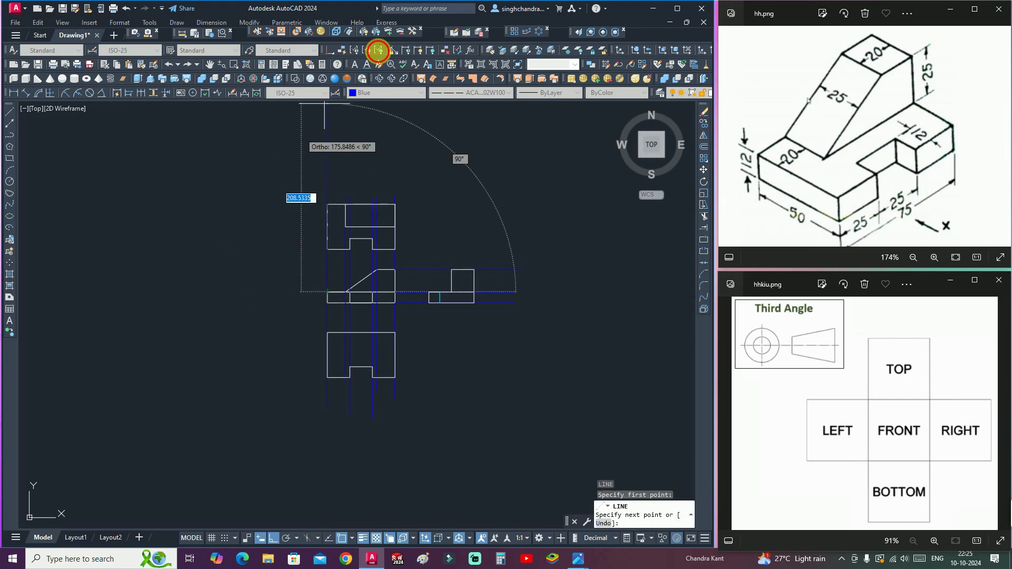
pyautogui.click(464, 93)
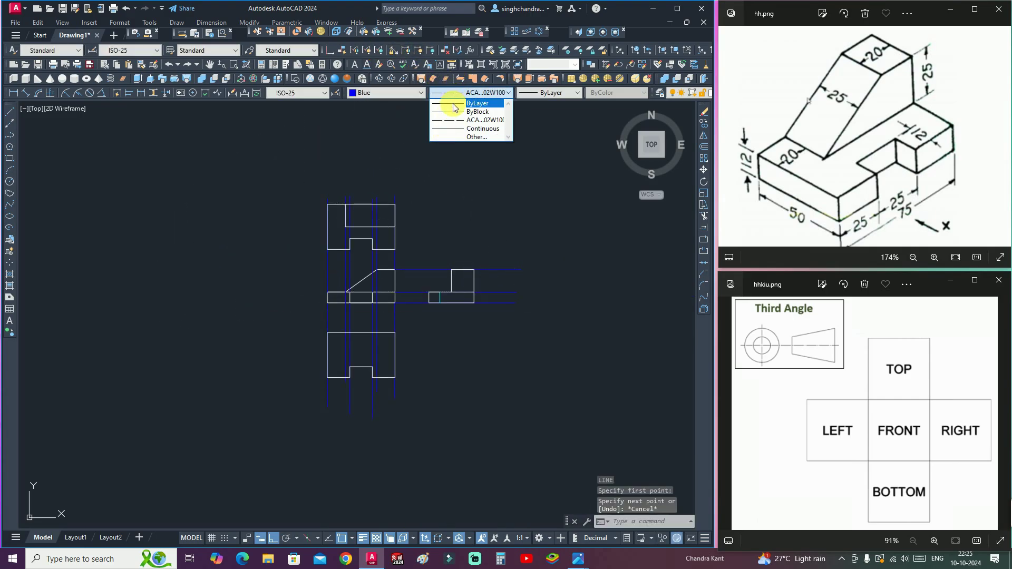
pyautogui.click(454, 105)
pyautogui.press('Return')
pyautogui.scroll(4, 316, 295)
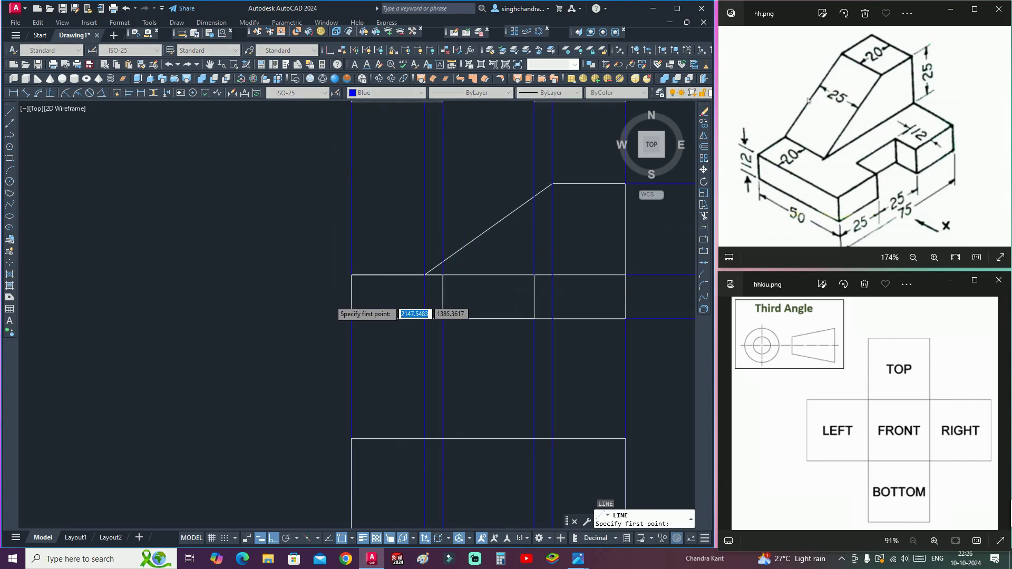
# Step: Draw blue projection lines far leftward from the front view's edge and bottom
pyautogui.click(362, 263)
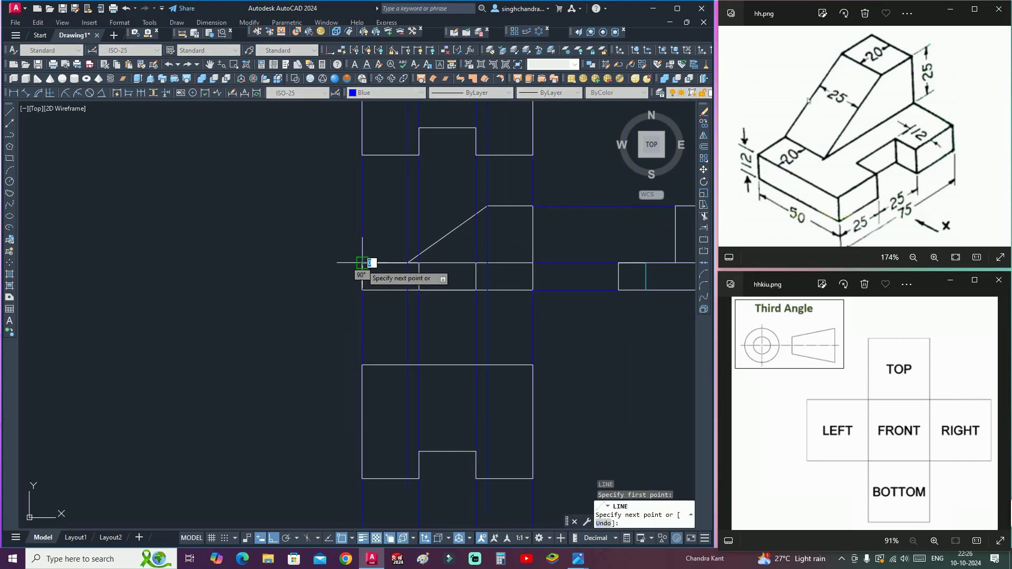
pyautogui.click(78, 262)
pyautogui.press('Return')
pyautogui.press('Return')
pyautogui.click(362, 290)
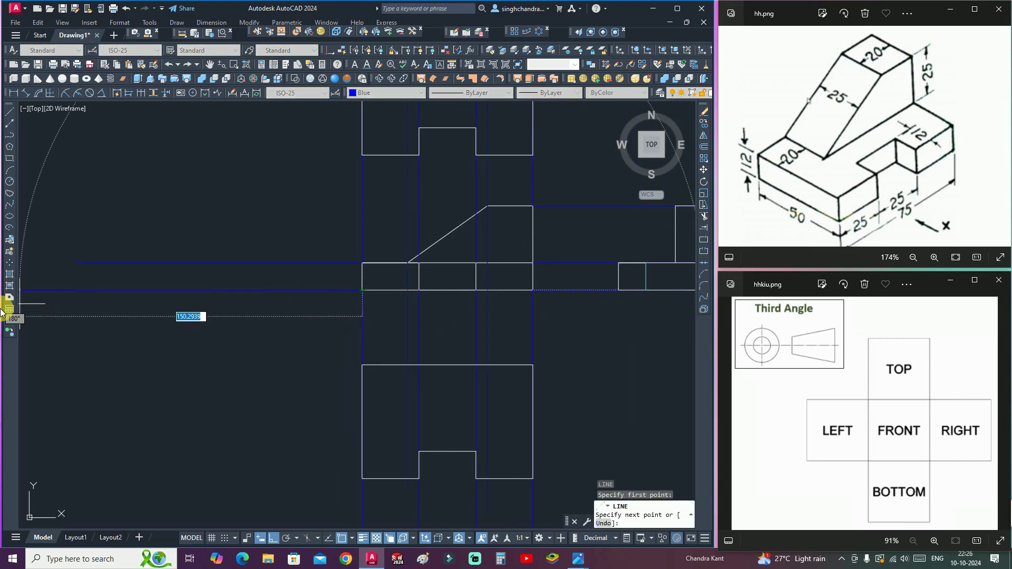
pyautogui.click(53, 290)
pyautogui.press('Return')
pyautogui.press('Return')
# Step: Add a leftward projection line from the slope's top corner, then reset the colour to ByLayer
pyautogui.click(486, 206)
pyautogui.click(45, 208)
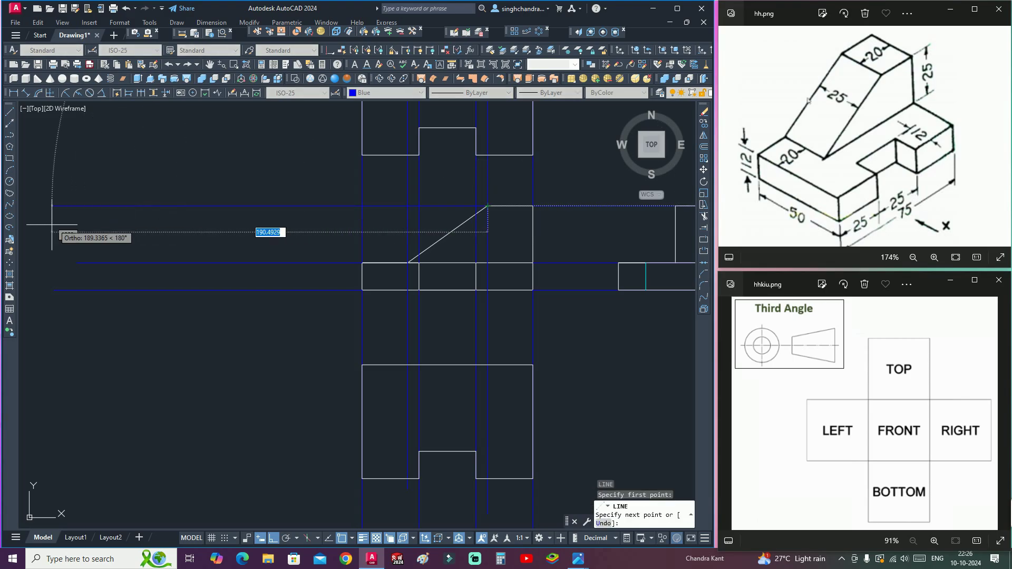
pyautogui.scroll(-4, 217, 249)
pyautogui.press('Return')
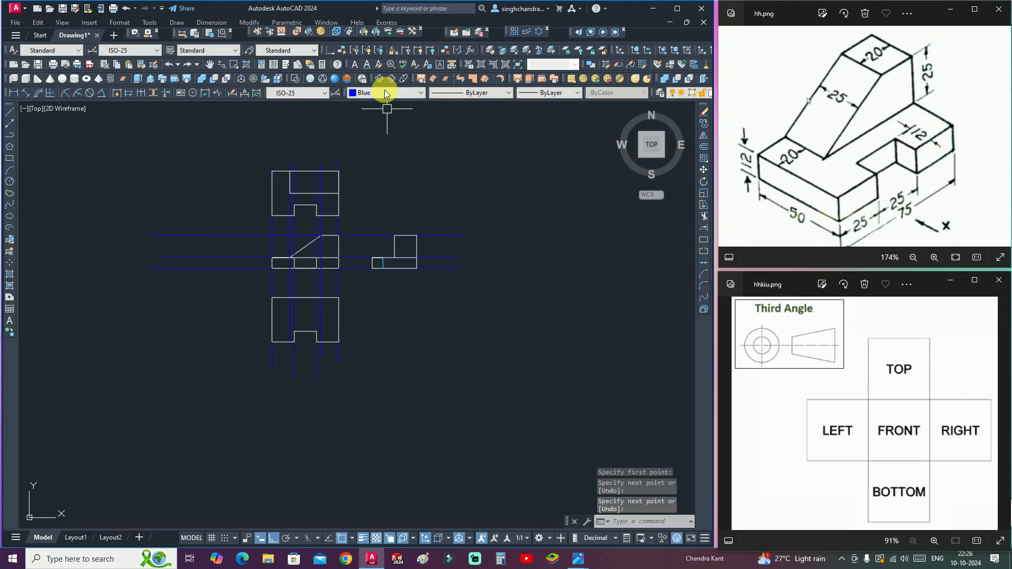
pyautogui.click(384, 92)
pyautogui.press('Return')
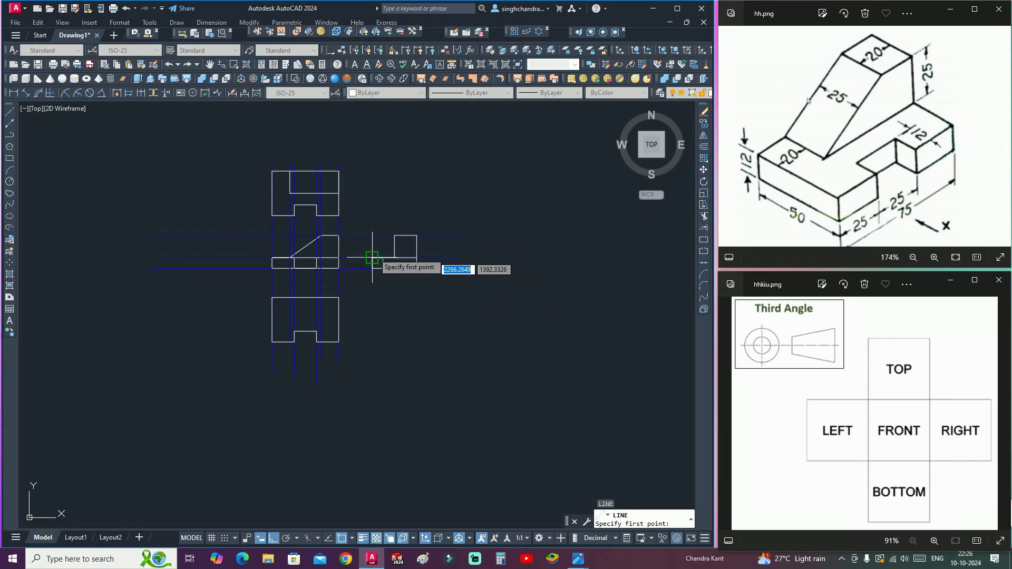
# Step: Draw the stepped left view outline with two 25-unit horizontal edges, closed along the bottom
pyautogui.scroll(2, 232, 250)
pyautogui.click(266, 227)
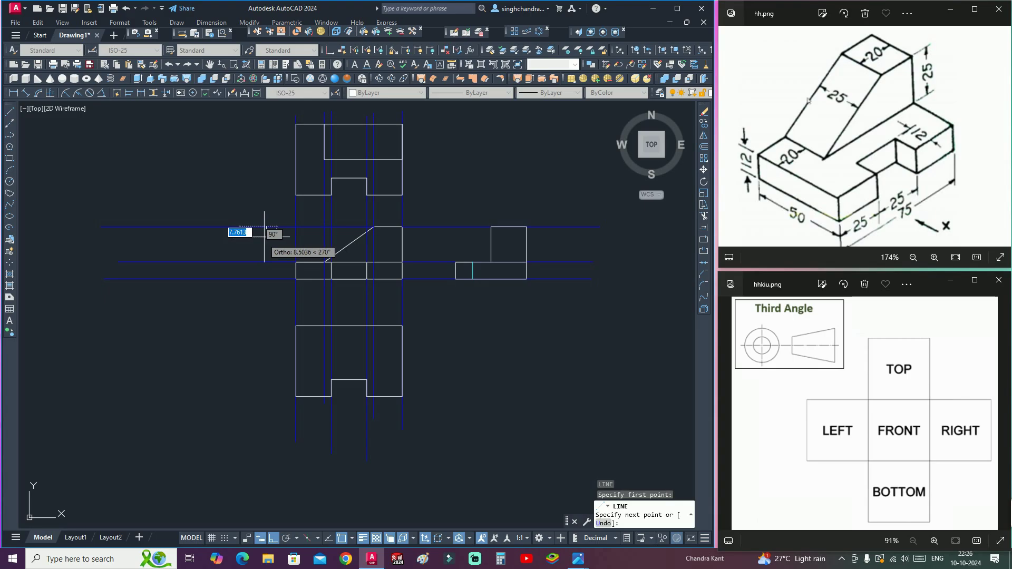
pyautogui.press('Escape')
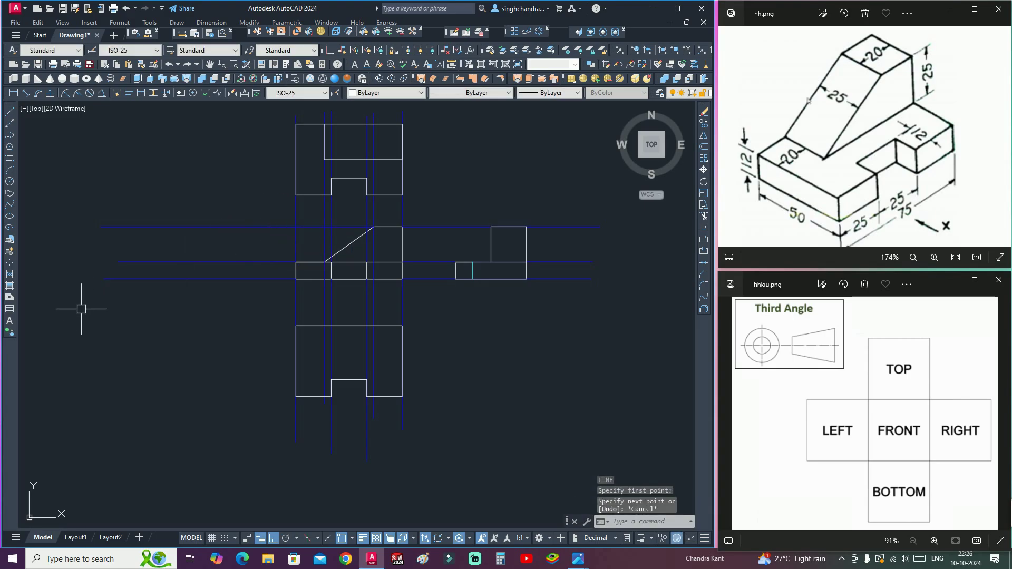
pyautogui.press('space')
pyautogui.click(260, 279)
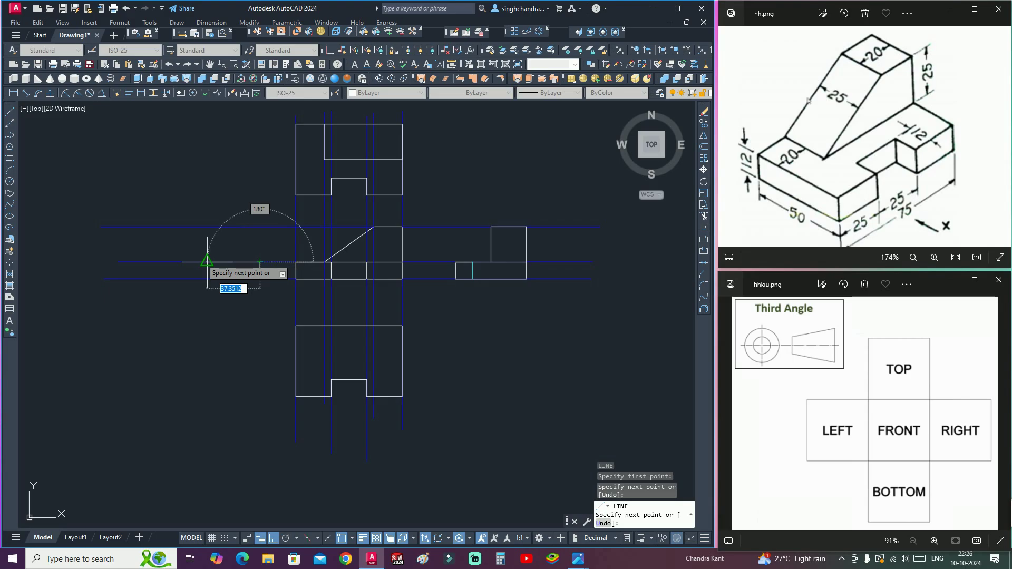
pyautogui.write('25')
pyautogui.press('Return')
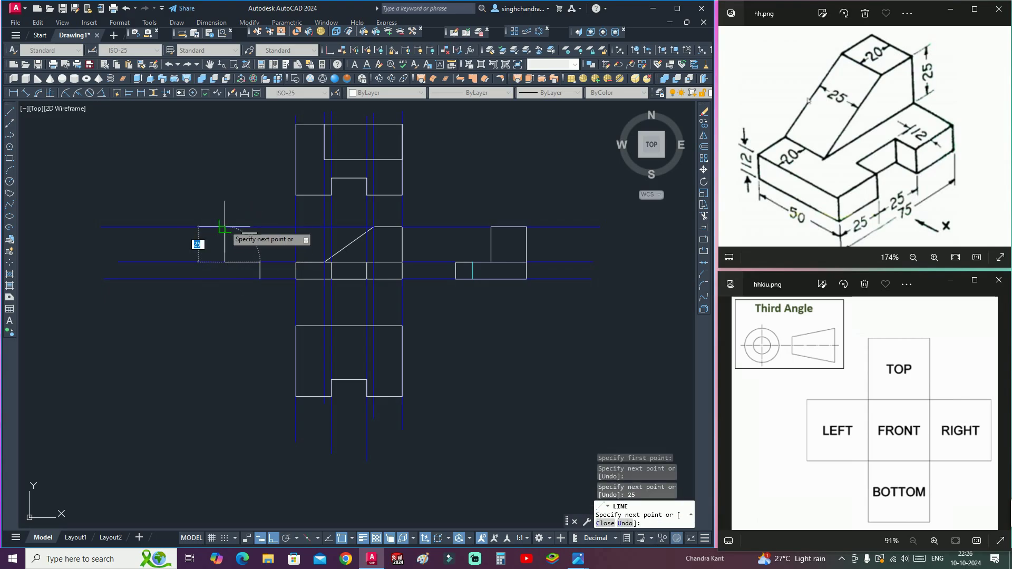
pyautogui.click(224, 228)
pyautogui.write('25')
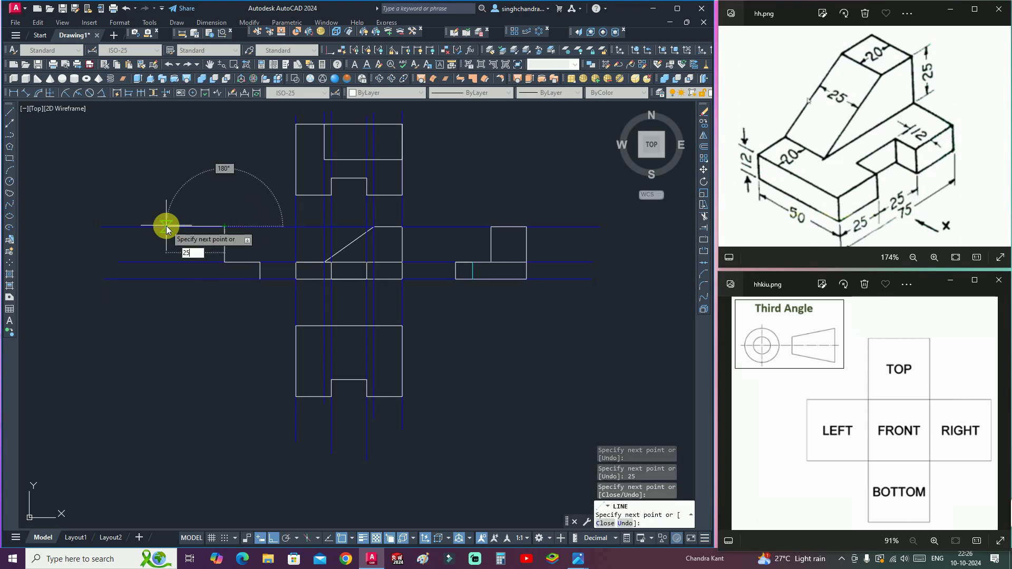
pyautogui.press('Return')
pyautogui.click(189, 279)
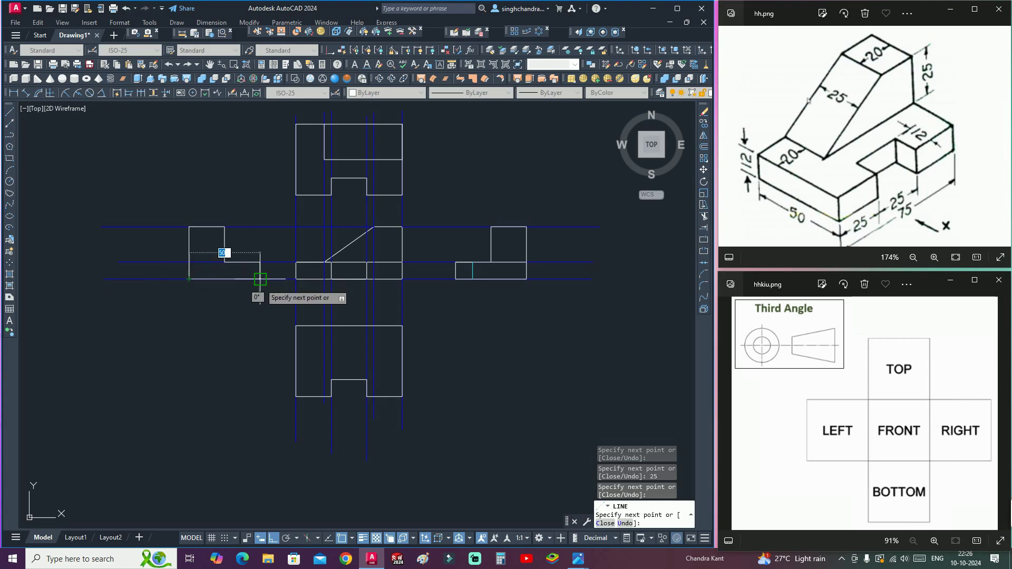
pyautogui.click(260, 279)
pyautogui.press('Escape')
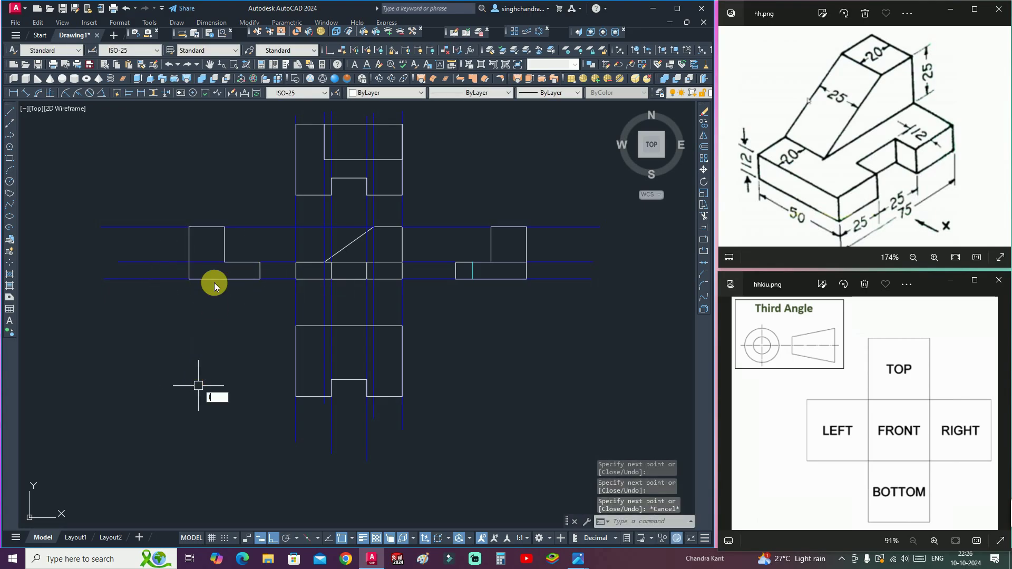
# Step: Draw the short vertical step line in the left view's lower step
pyautogui.press('Return')
pyautogui.click(224, 278)
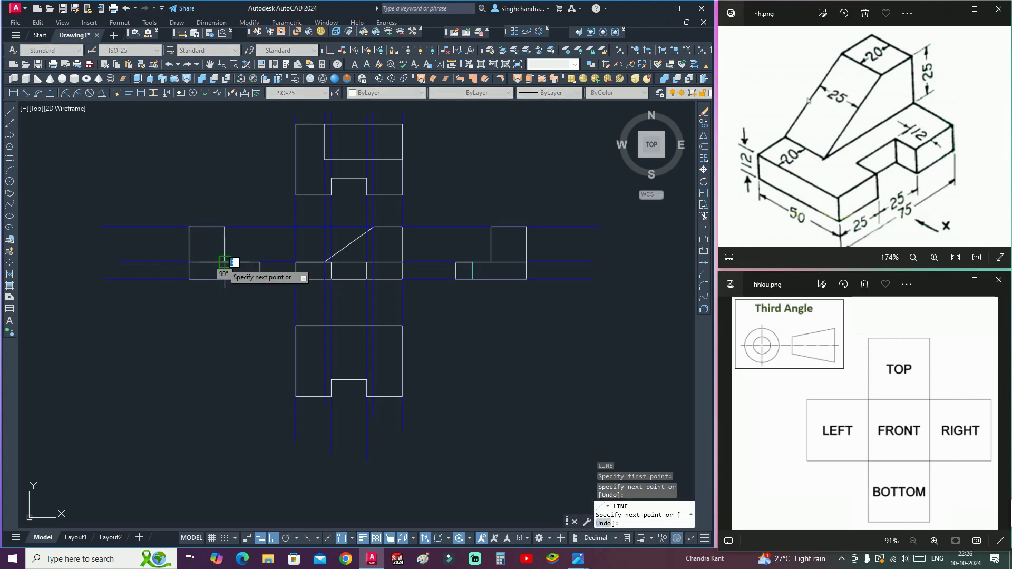
pyautogui.click(225, 262)
pyautogui.press('Return')
pyautogui.scroll(2, 226, 270)
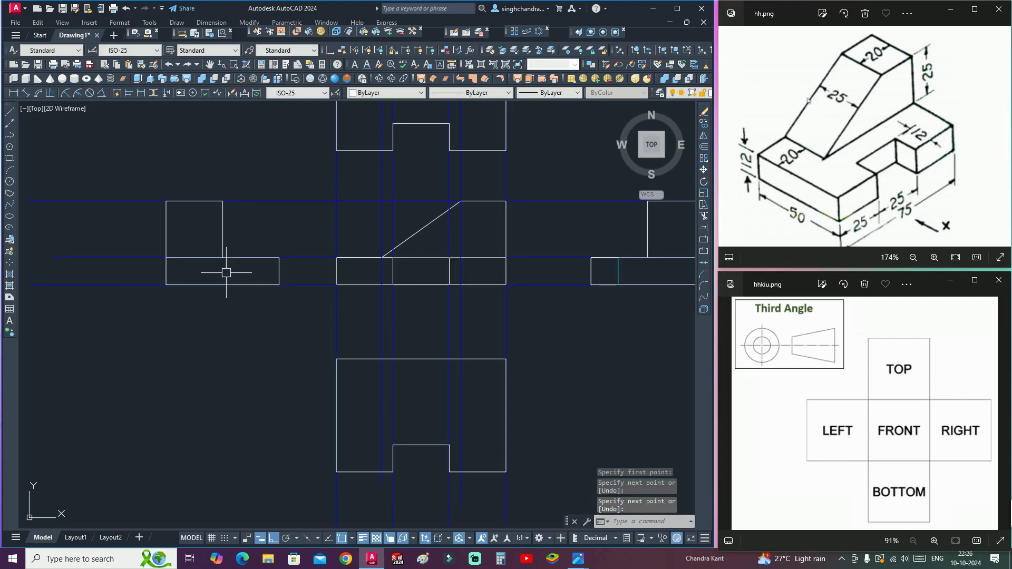
pyautogui.press('Return')
pyautogui.click(279, 257)
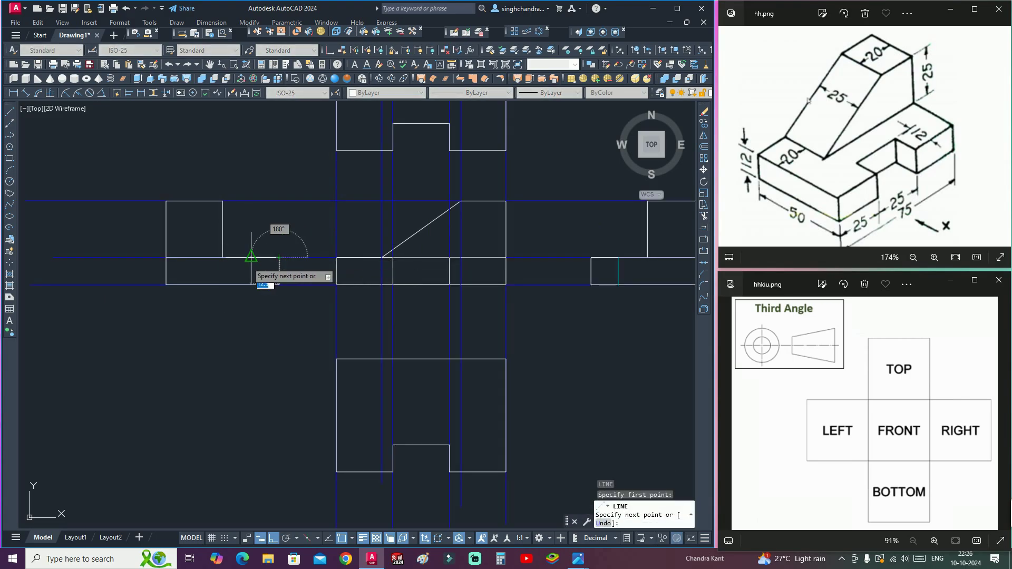
pyautogui.click(252, 257)
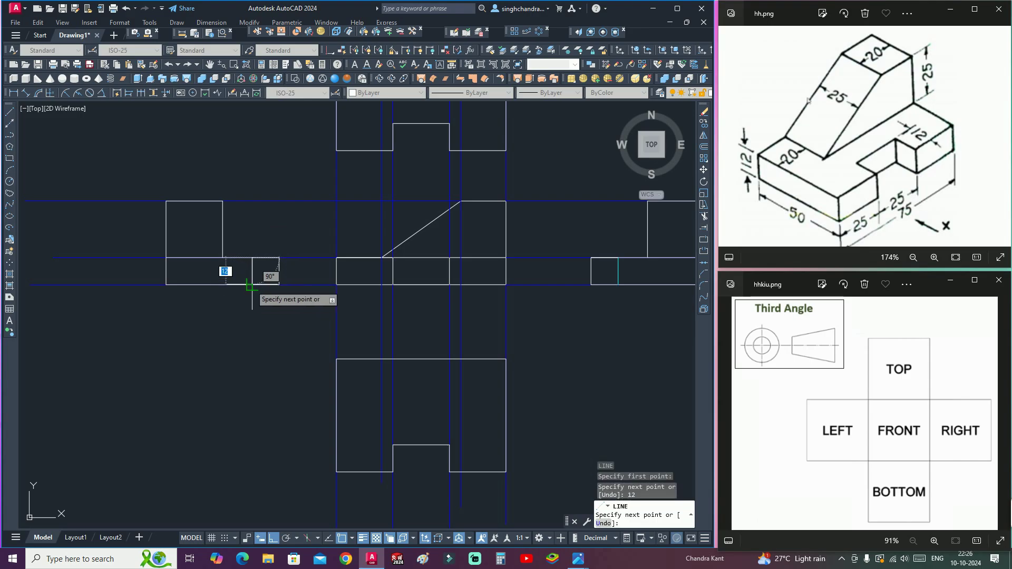
pyautogui.click(252, 284)
pyautogui.press('Escape')
# Step: Give the step line the ACAD_ISO02W100 hidden linetype and Cyan colour
pyautogui.click(251, 271)
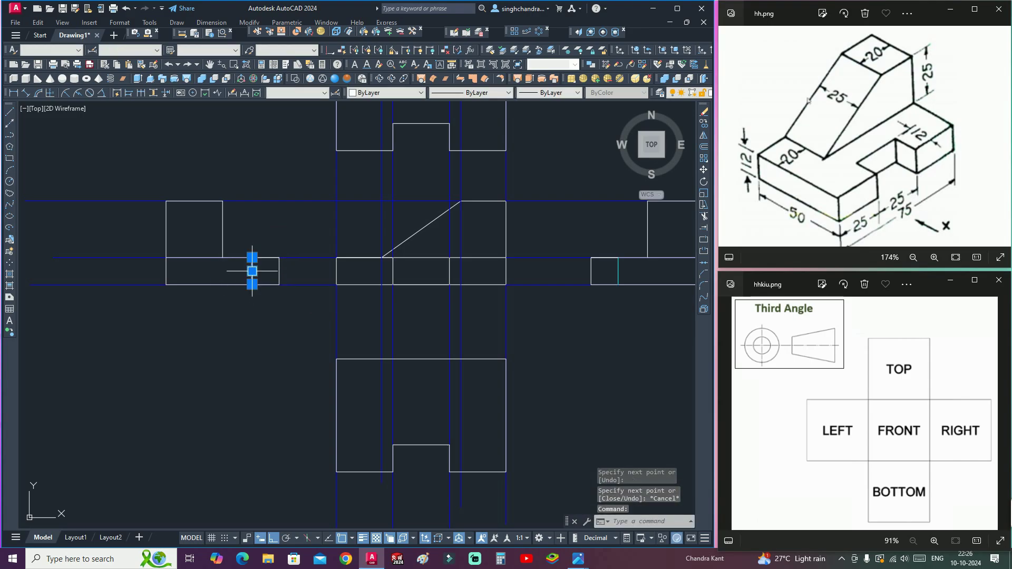
pyautogui.click(443, 93)
pyautogui.click(479, 120)
pyautogui.click(401, 93)
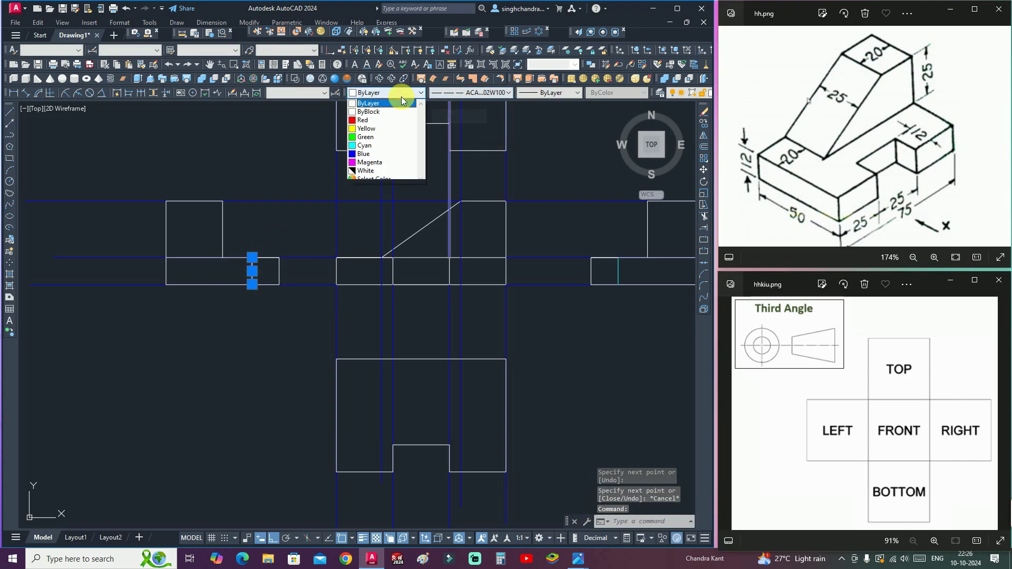
pyautogui.click(366, 154)
pyautogui.press('Escape')
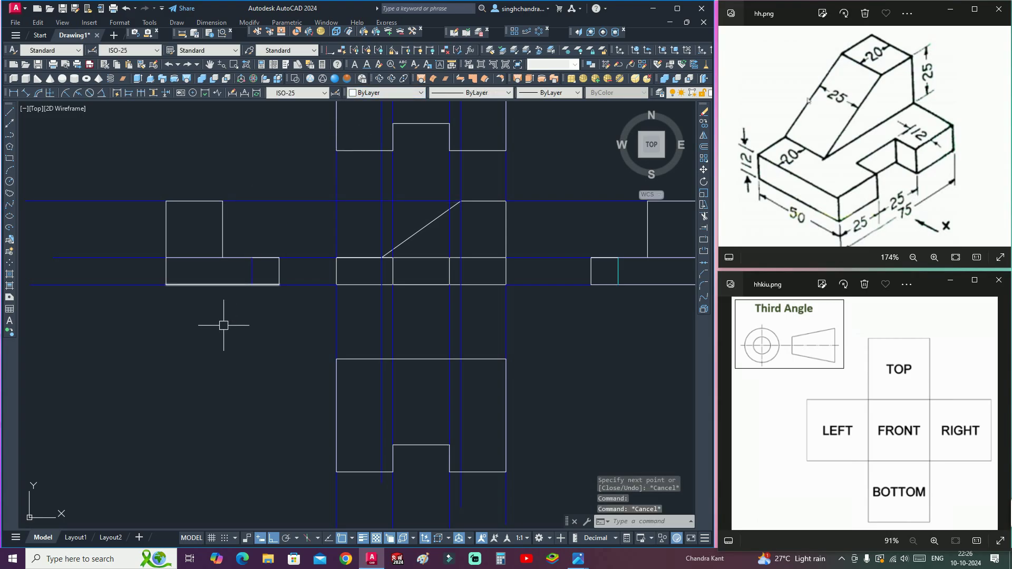
pyautogui.click(251, 263)
pyautogui.click(365, 95)
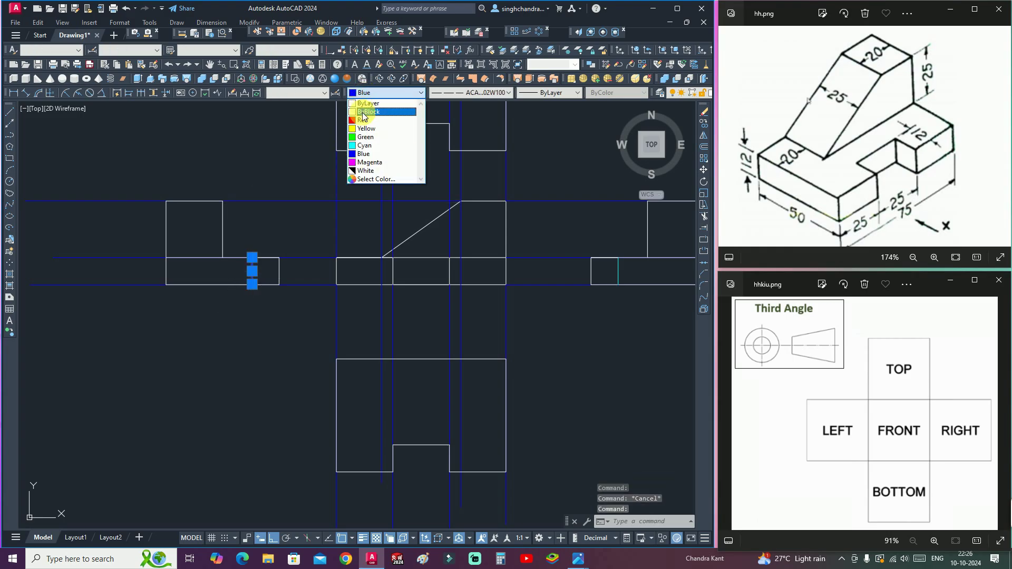
pyautogui.click(370, 146)
pyautogui.press('Escape')
# Step: Dimension the front view's 75 width below it
pyautogui.scroll(-1, 372, 124)
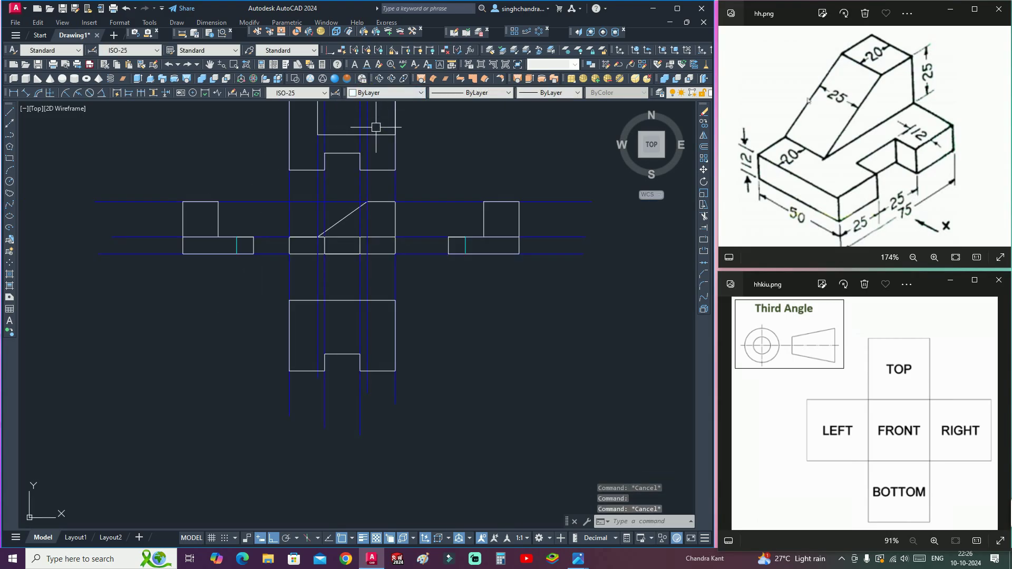
pyautogui.scroll(-3, 334, 147)
pyautogui.scroll(4, 335, 191)
pyautogui.scroll(-2, 335, 191)
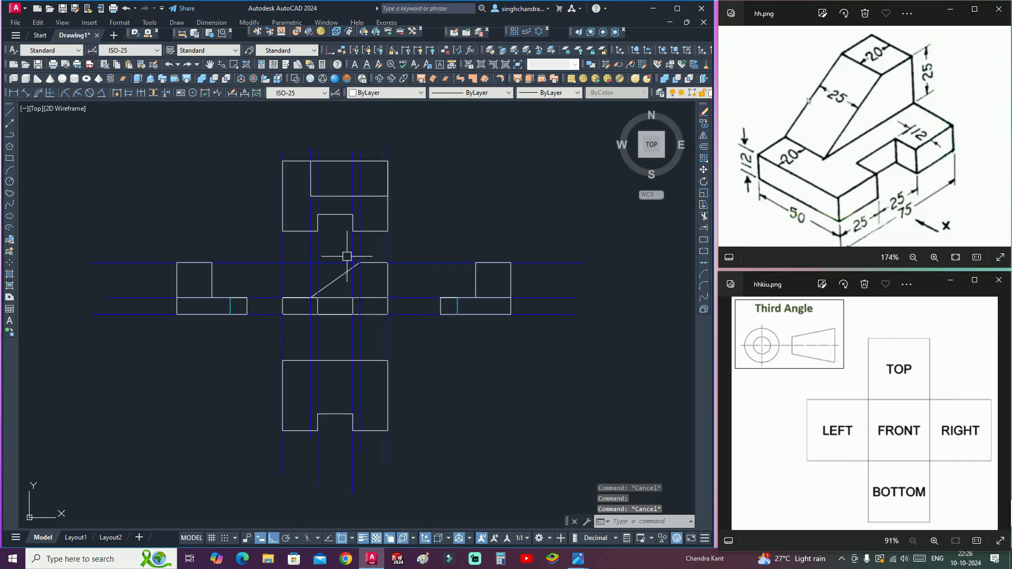
pyautogui.scroll(2, 381, 307)
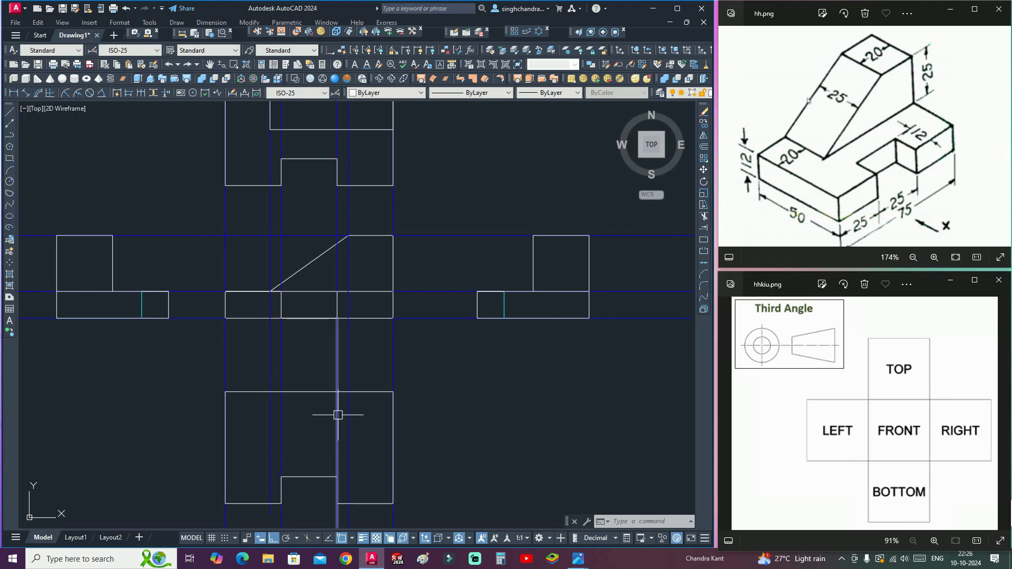
pyautogui.scroll(-3, 338, 414)
pyautogui.scroll(3, 362, 301)
pyautogui.scroll(-2, 383, 217)
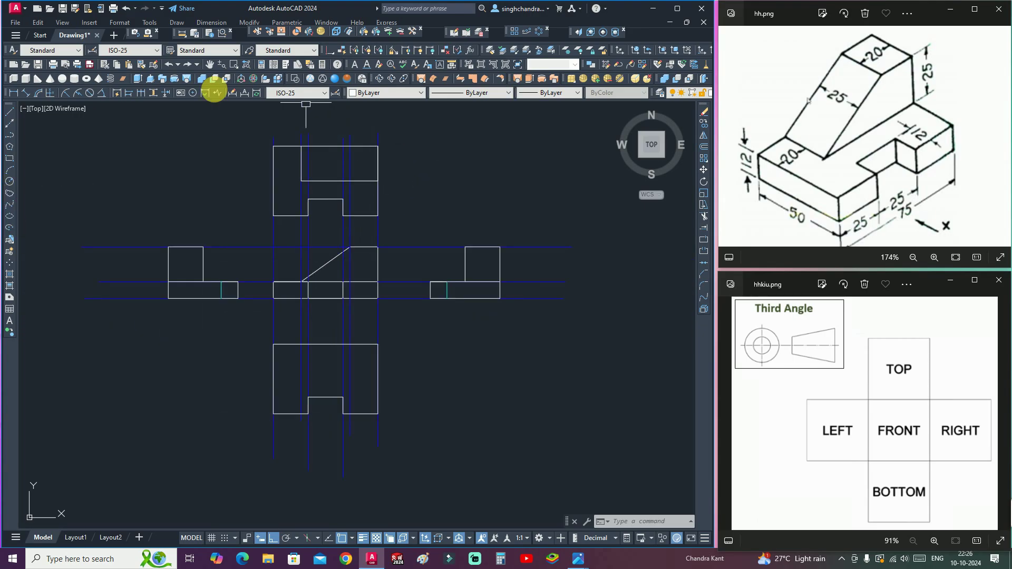
pyautogui.click(11, 96)
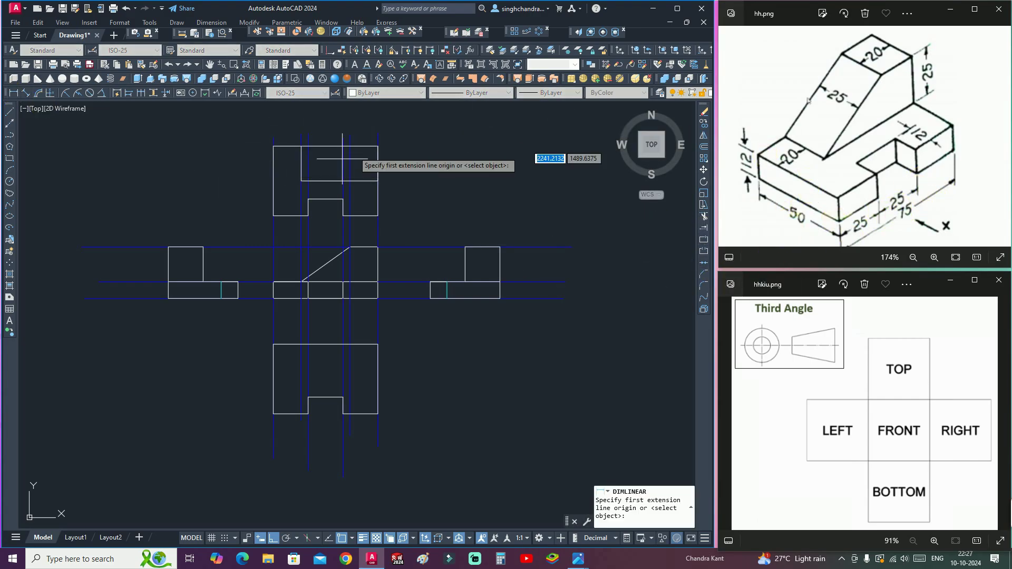
pyautogui.scroll(2, 378, 307)
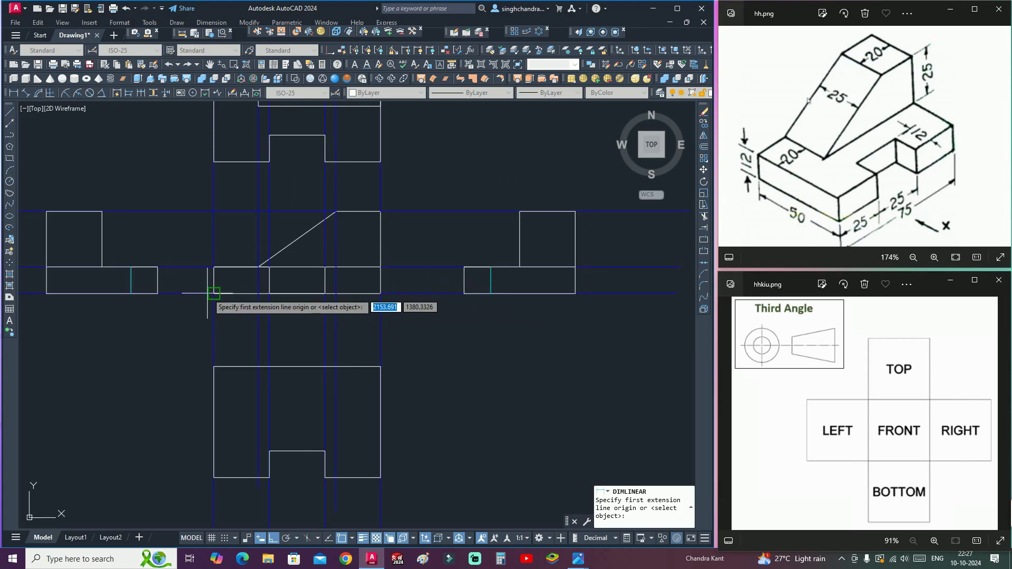
pyautogui.click(214, 293)
pyautogui.click(381, 294)
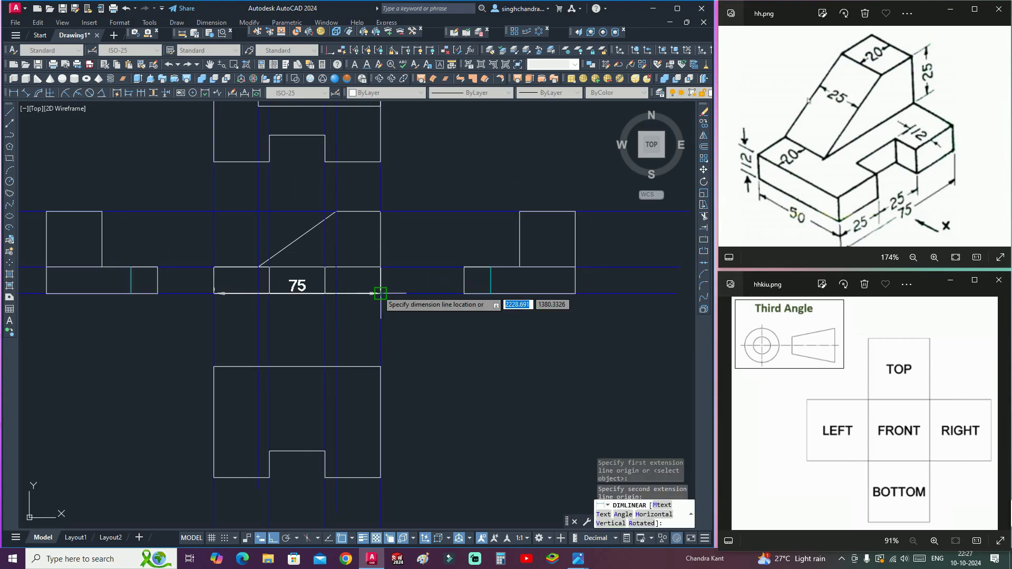
pyautogui.click(308, 318)
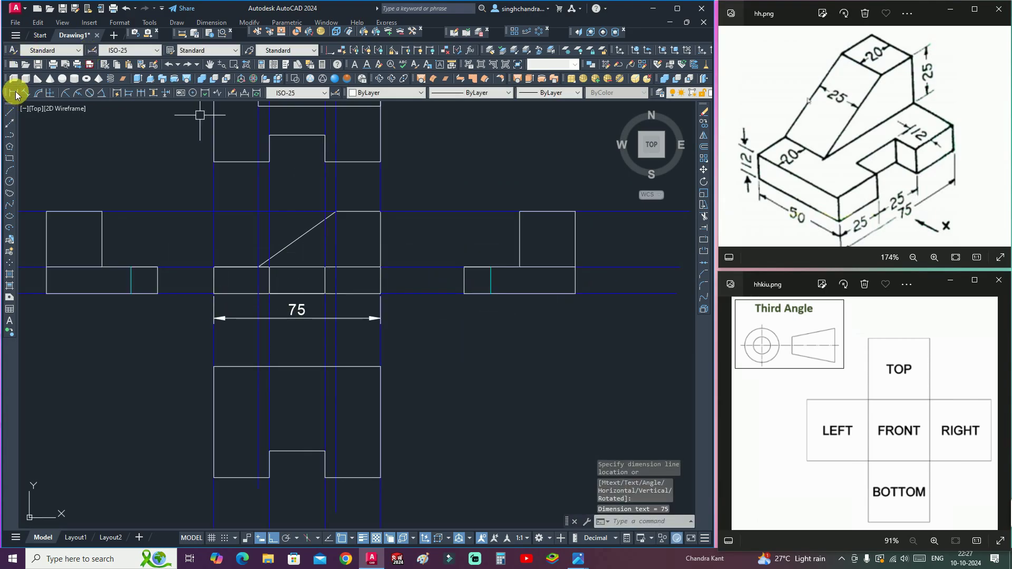
# Step: Add the front view's 37 overall height dimension on its right side
pyautogui.click(16, 95)
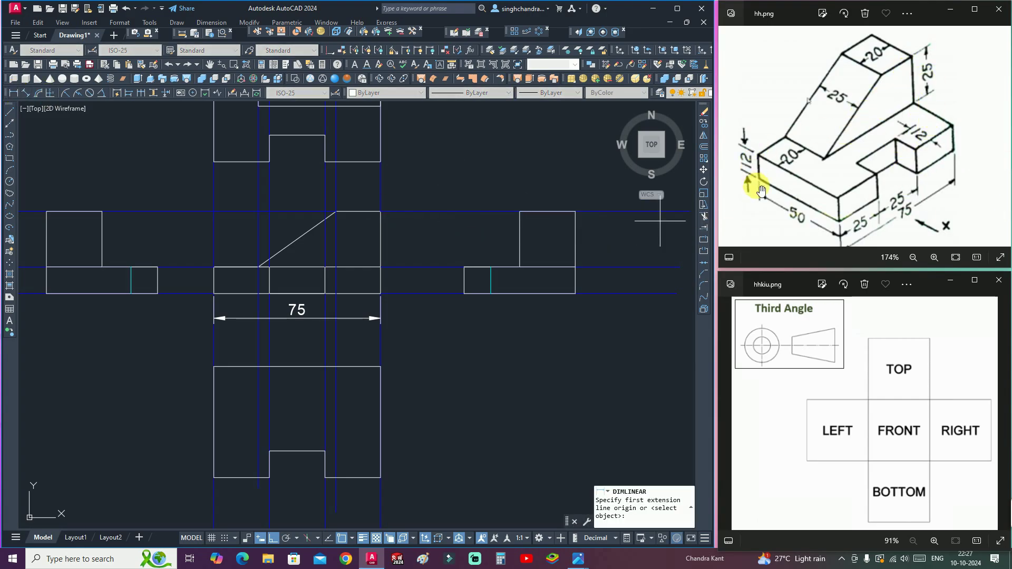
pyautogui.click(380, 212)
pyautogui.click(381, 293)
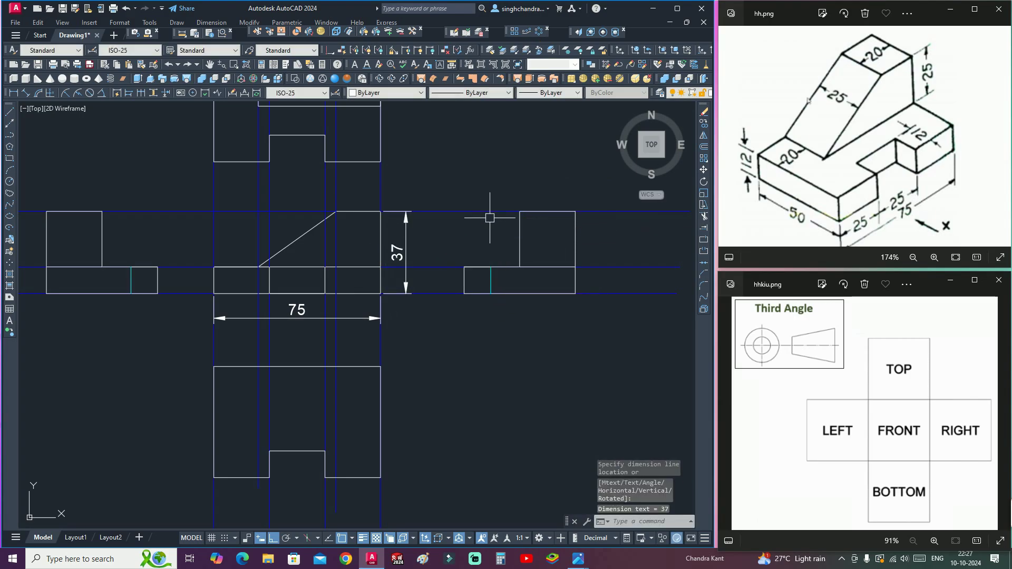
pyautogui.moveTo(306, 121); pyautogui.dragTo(390, 182, button='middle')
pyautogui.moveTo(550, 244); pyautogui.dragTo(458, 213, button='middle')
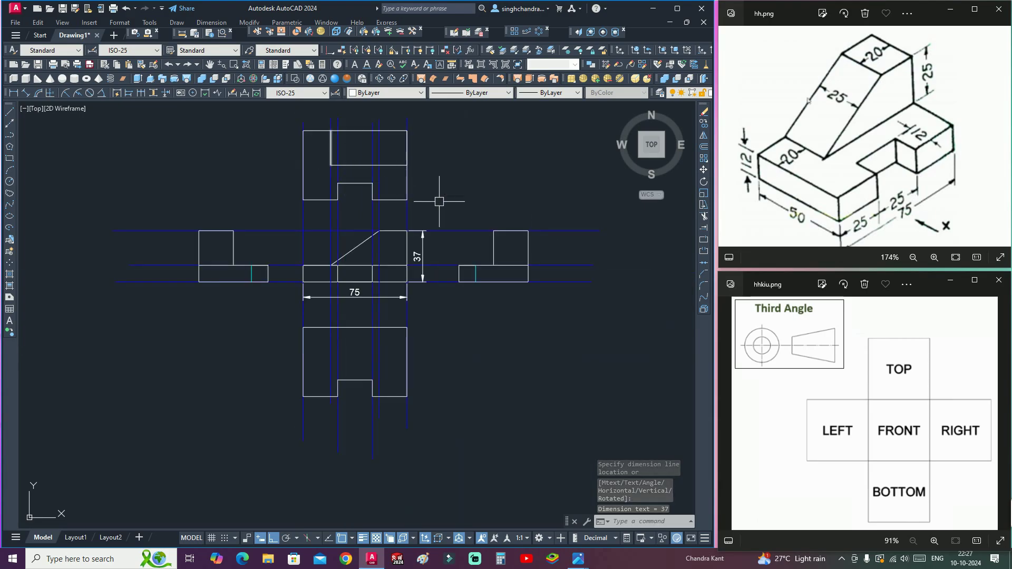
pyautogui.scroll(-2, 493, 260)
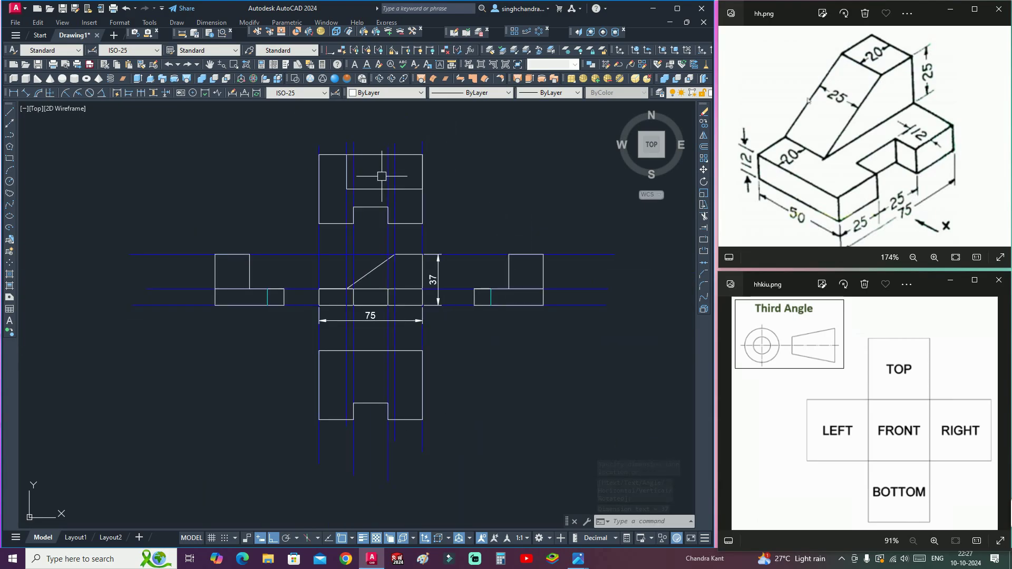
# Step: Place the top view's 75 width dimension above it
pyautogui.click(13, 96)
pyautogui.click(319, 155)
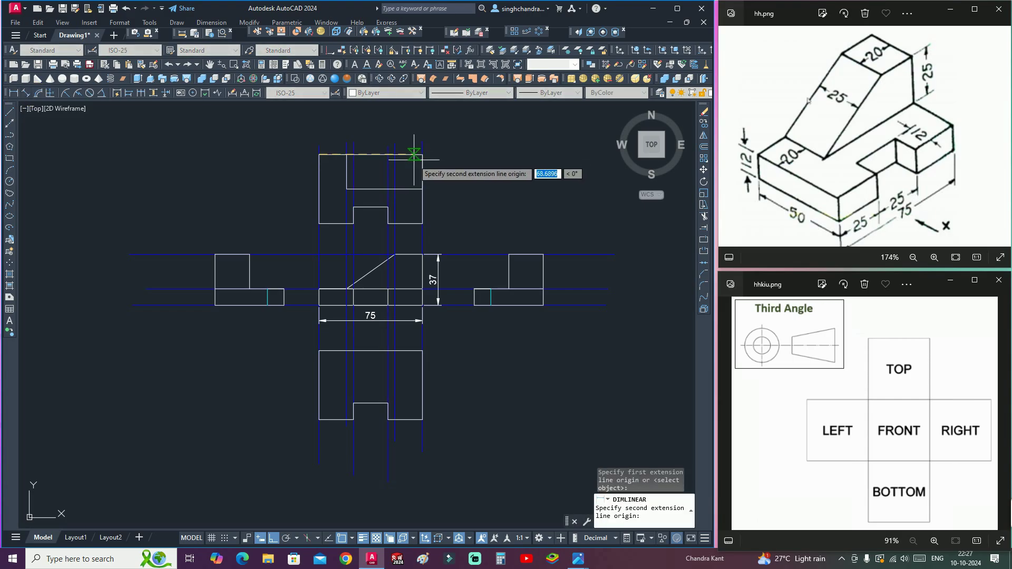
pyautogui.click(414, 155)
pyautogui.click(13, 92)
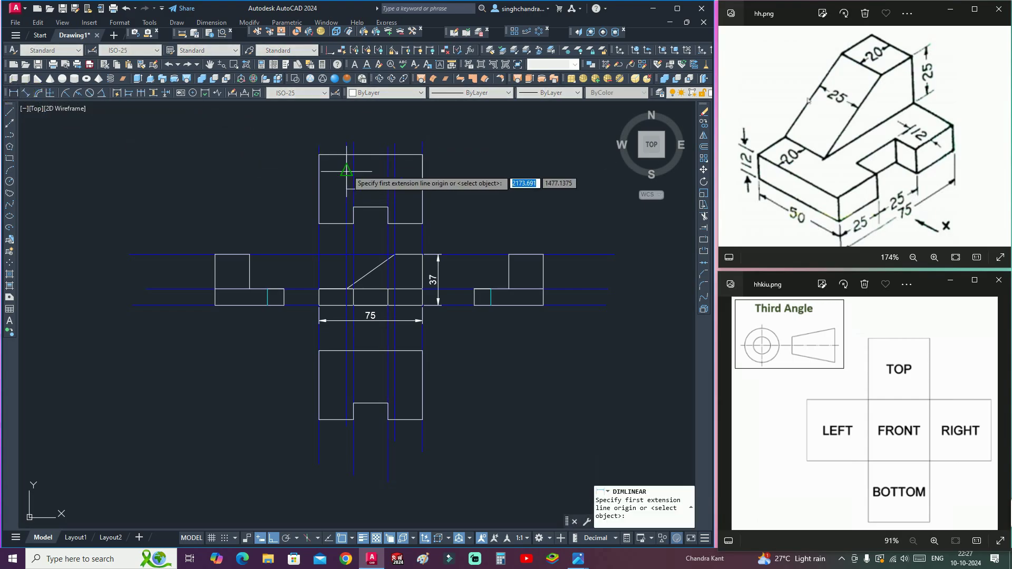
pyautogui.click(319, 155)
pyautogui.click(423, 154)
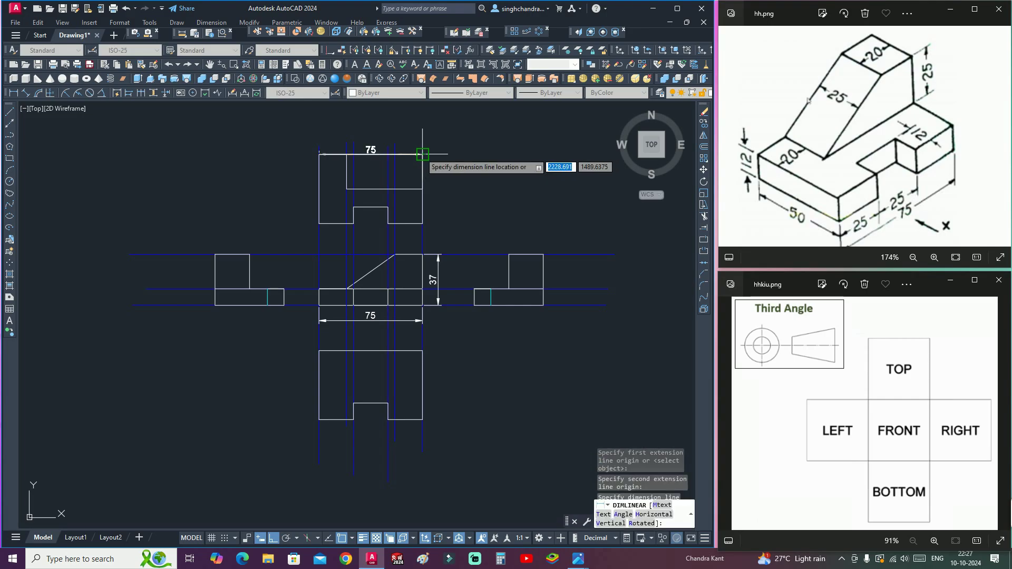
pyautogui.click(422, 133)
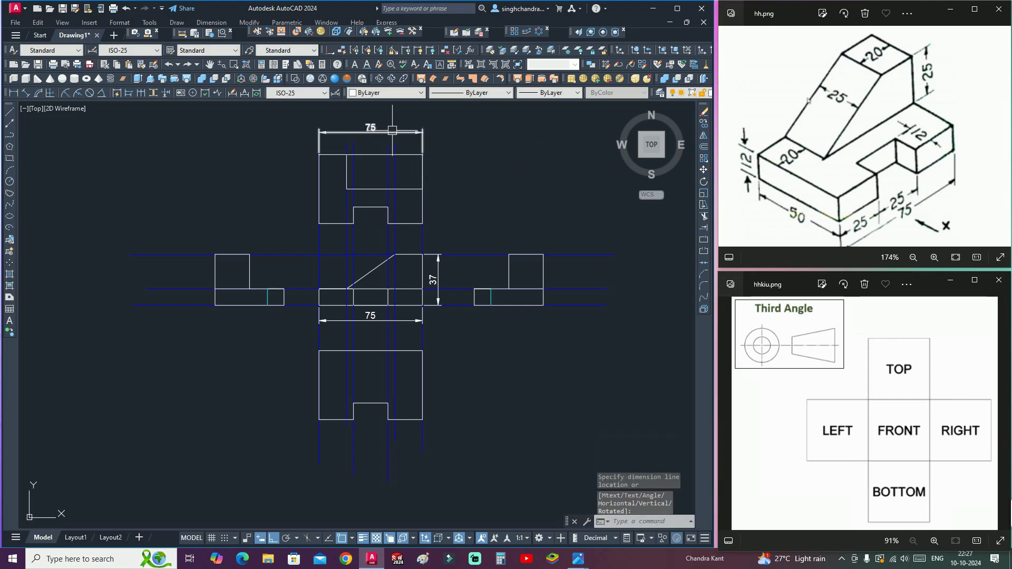
# Step: Place the top view's 50 depth dimension on its left side
pyautogui.click(11, 94)
pyautogui.scroll(2, 299, 200)
pyautogui.click(331, 128)
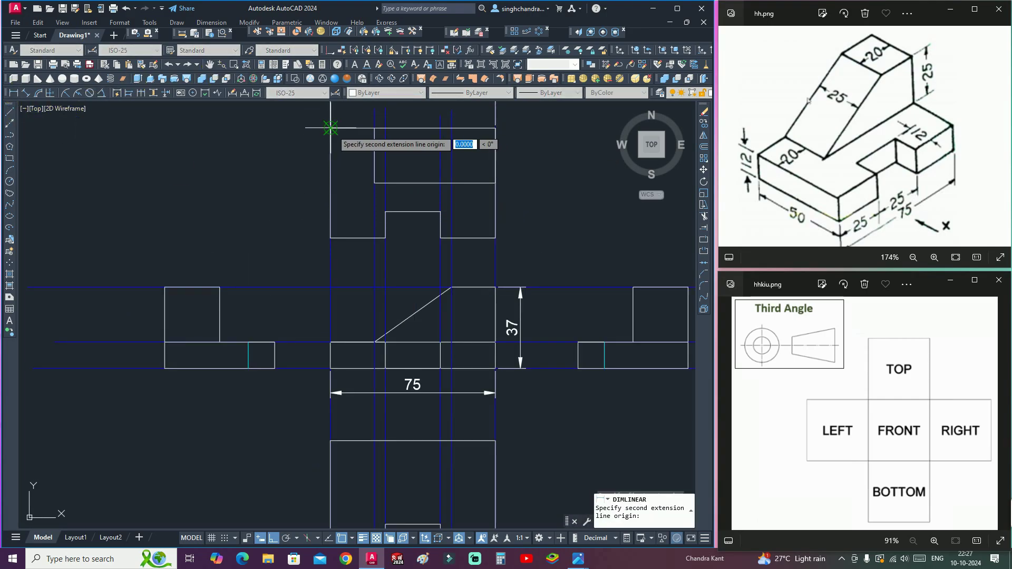
pyautogui.click(331, 238)
pyautogui.scroll(-1, 266, 224)
pyautogui.scroll(-1, 266, 224)
pyautogui.click(284, 199)
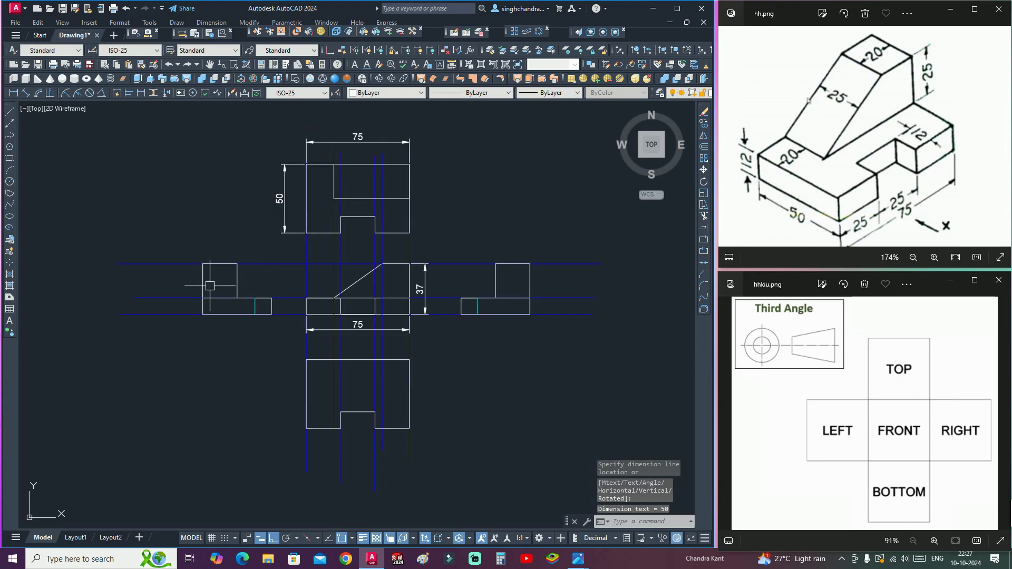
# Step: Add the right view's 37 height dimension on its right side
pyautogui.click(12, 94)
pyautogui.click(530, 264)
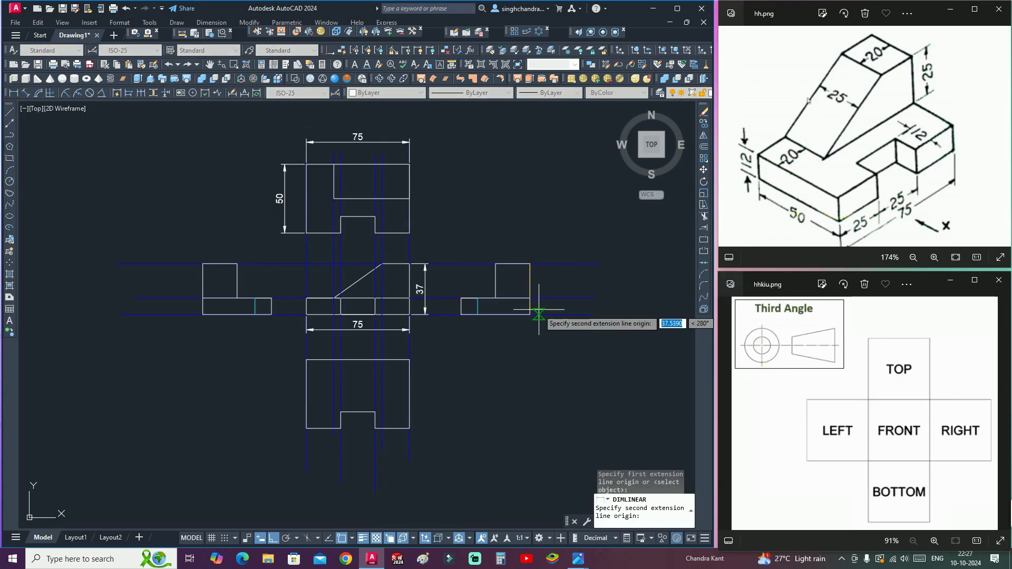
pyautogui.click(533, 315)
pyautogui.click(551, 290)
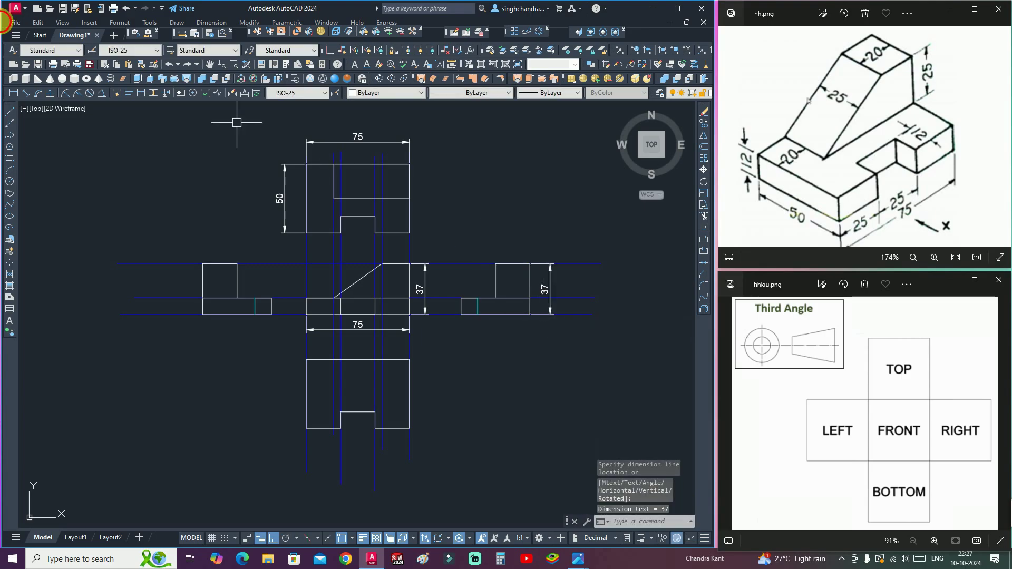
pyautogui.click(16, 94)
# Step: Place the right view's 50 overall width dimension below it
pyautogui.scroll(4, 659, 319)
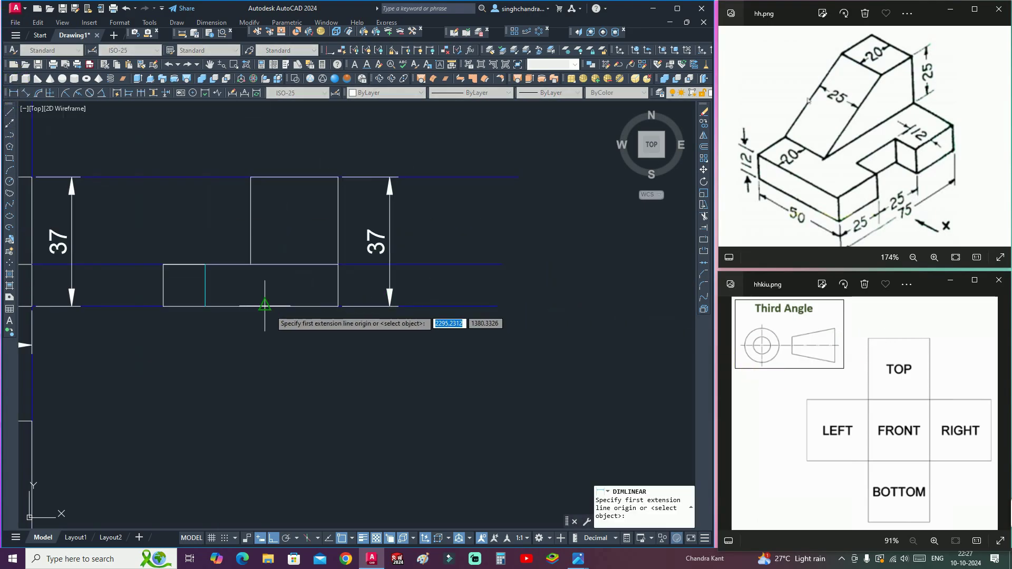
pyautogui.click(163, 306)
pyautogui.click(338, 306)
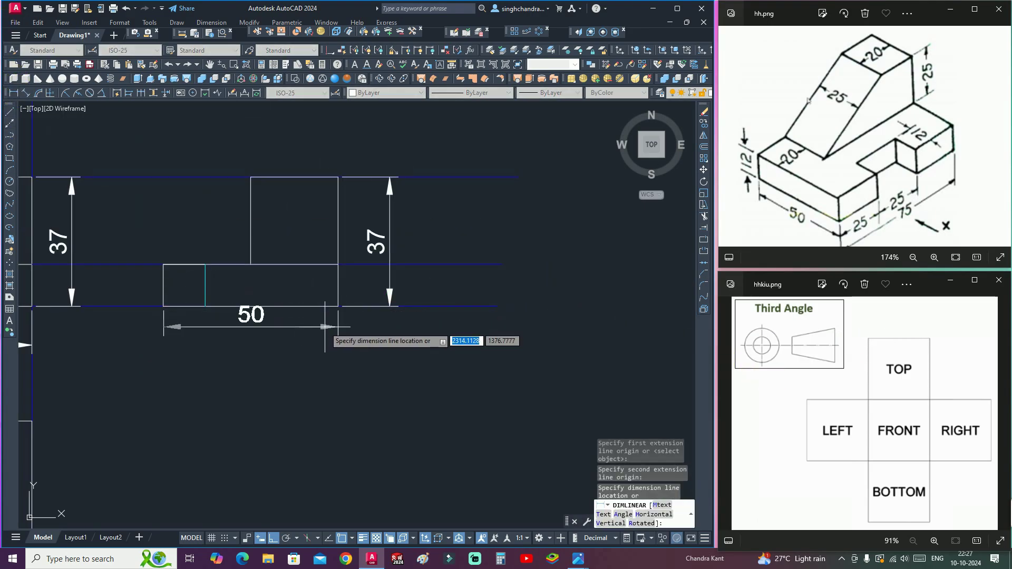
pyautogui.click(299, 351)
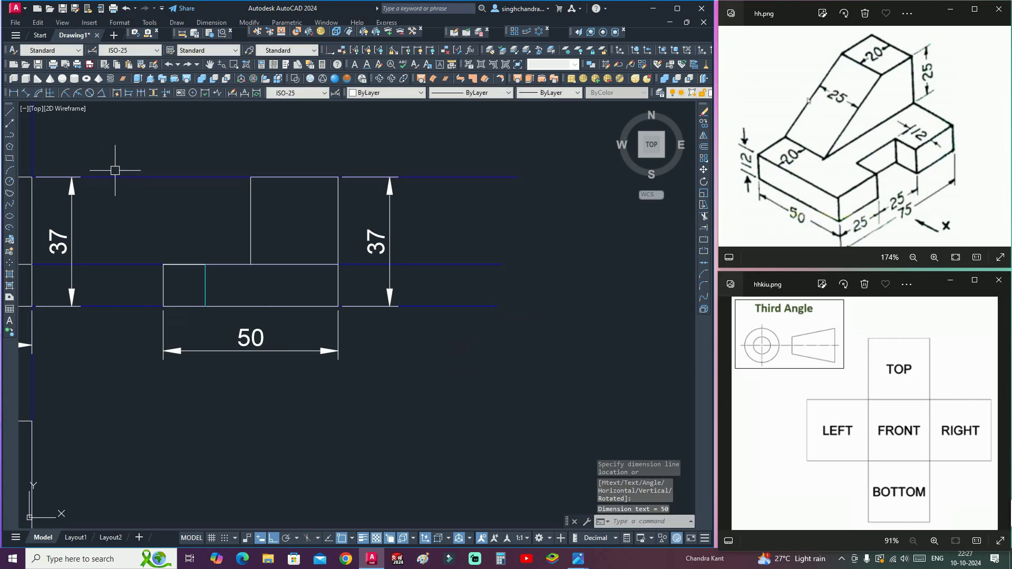
# Step: Dimension the tall block's 25 width above the right view
pyautogui.click(11, 94)
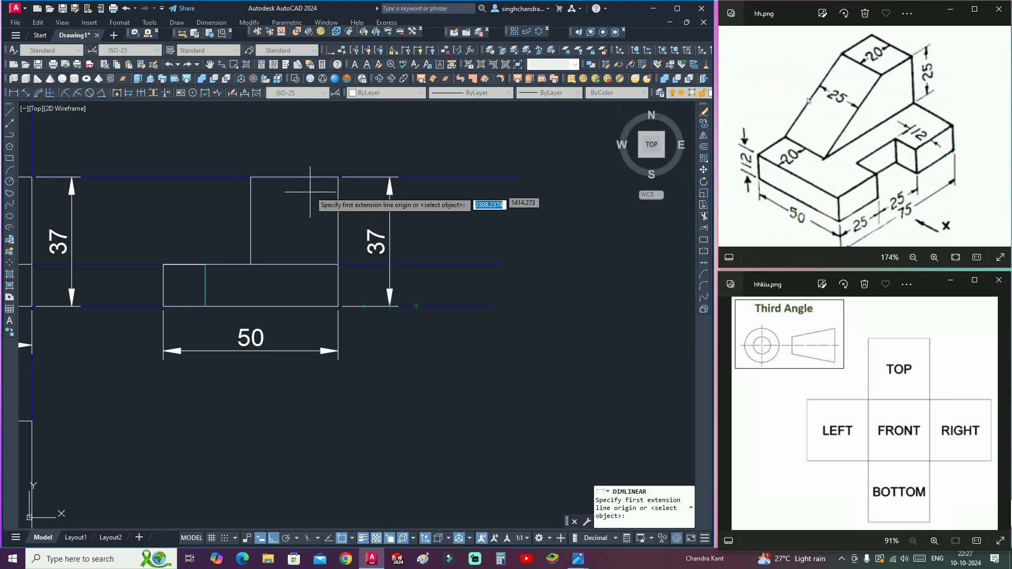
pyautogui.click(250, 177)
pyautogui.click(338, 178)
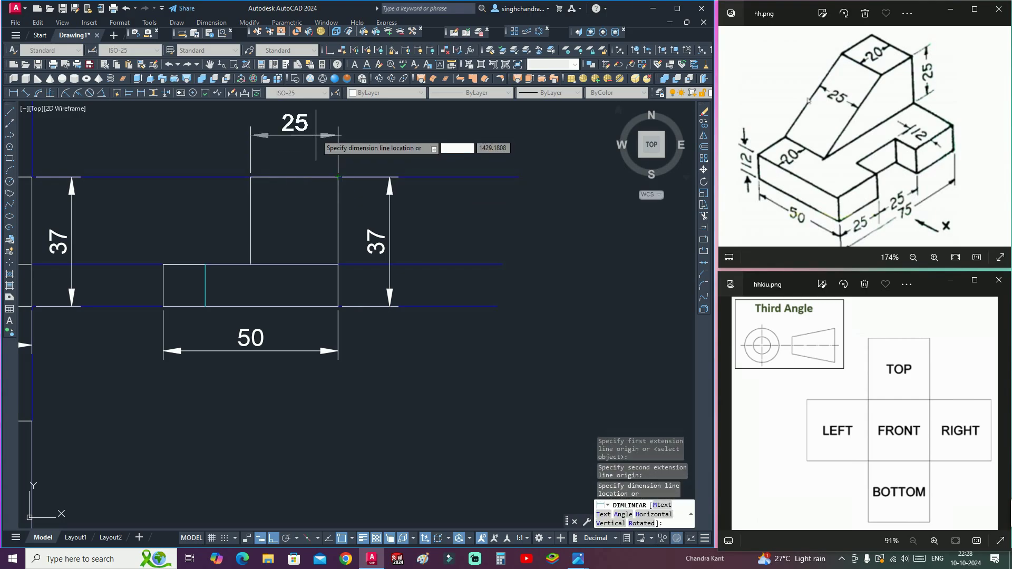
pyautogui.click(315, 136)
pyautogui.scroll(-2, 430, 169)
pyautogui.scroll(-3, 526, 233)
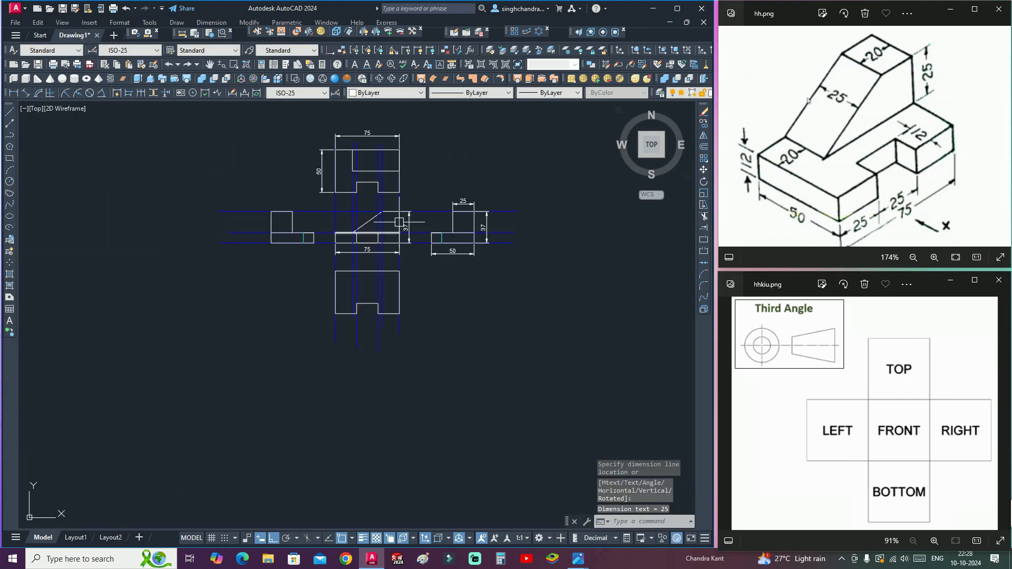
pyautogui.scroll(2, 421, 202)
# Step: Dimension the lower step's 12 width above the right view
pyautogui.click(14, 94)
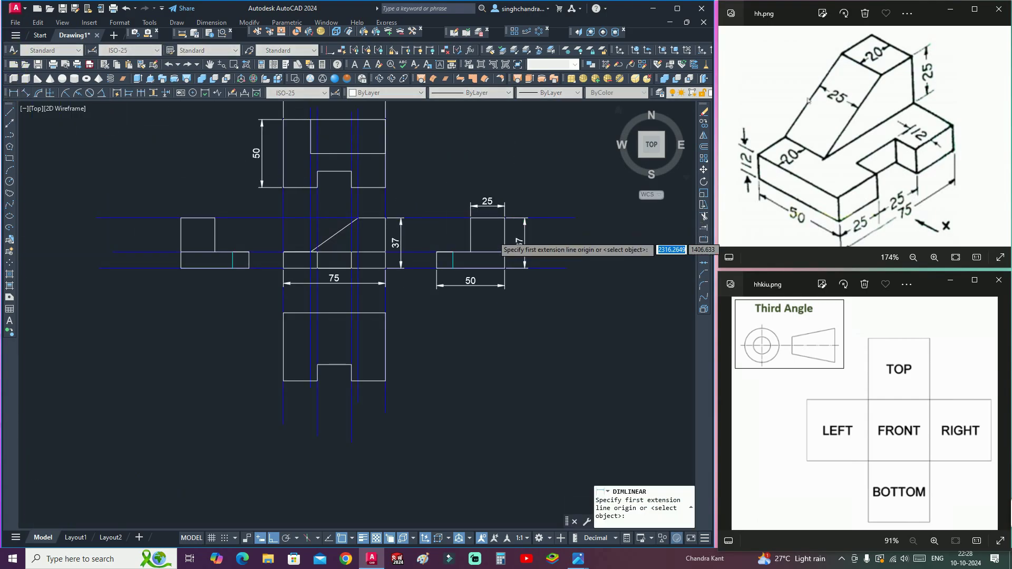
pyautogui.scroll(3, 454, 248)
pyautogui.scroll(-1, 447, 232)
pyautogui.click(405, 244)
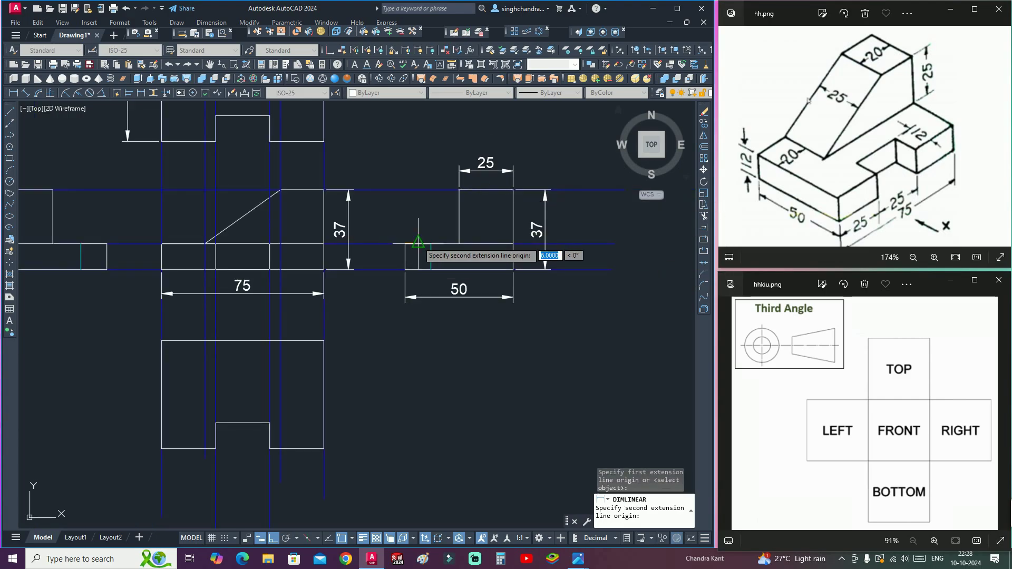
pyautogui.click(431, 243)
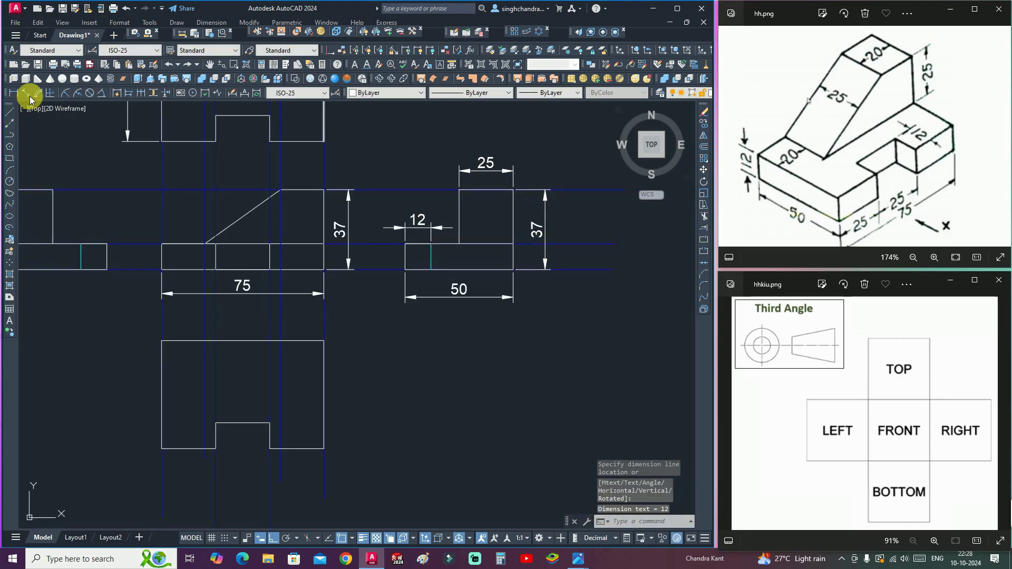
pyautogui.click(11, 96)
pyautogui.scroll(-1, 369, 231)
# Step: Dimension the left view's 50 width below it and 37 overall height on its left
pyautogui.scroll(1, 168, 236)
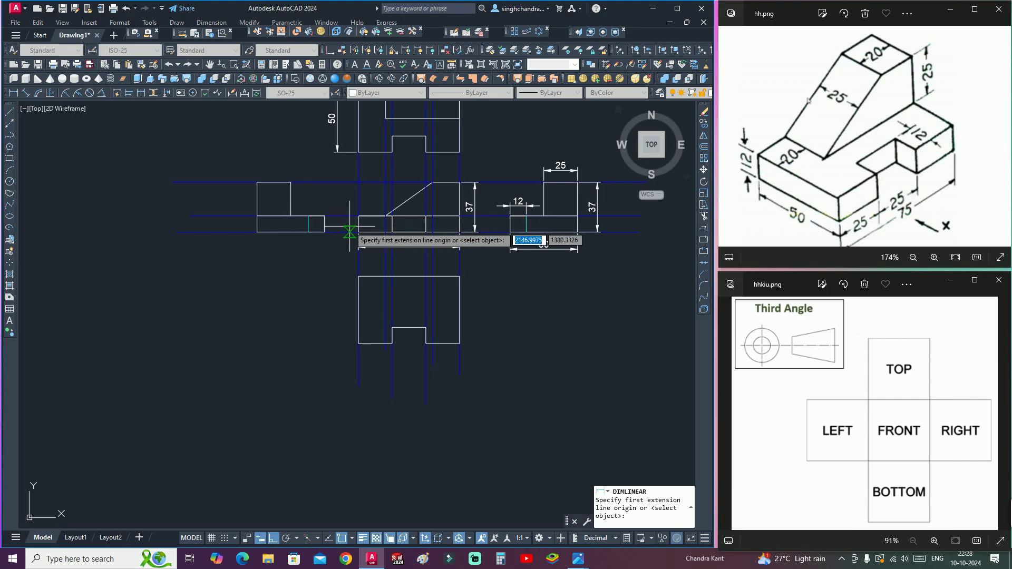
pyautogui.click(215, 236)
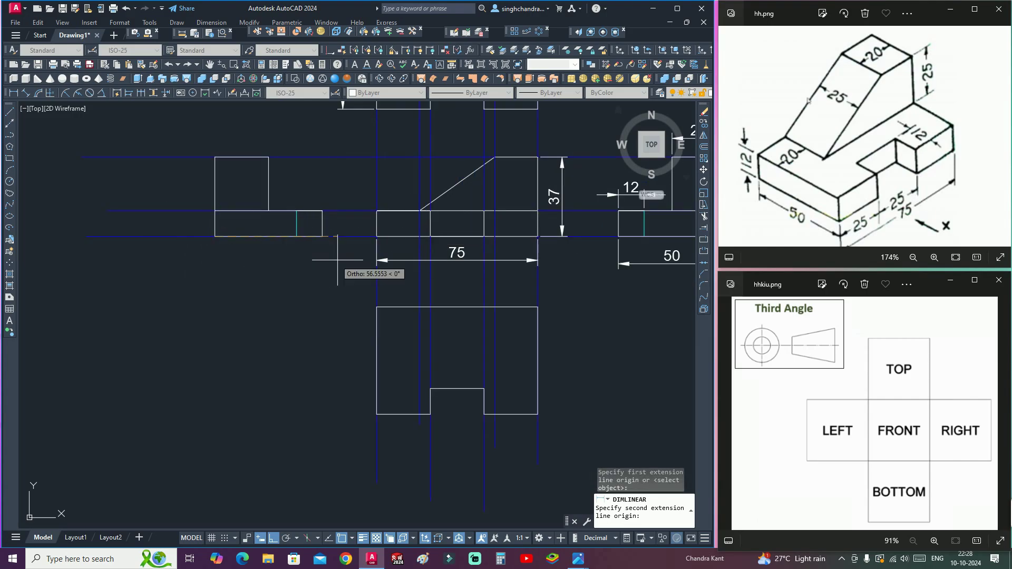
pyautogui.click(322, 236)
pyautogui.click(320, 260)
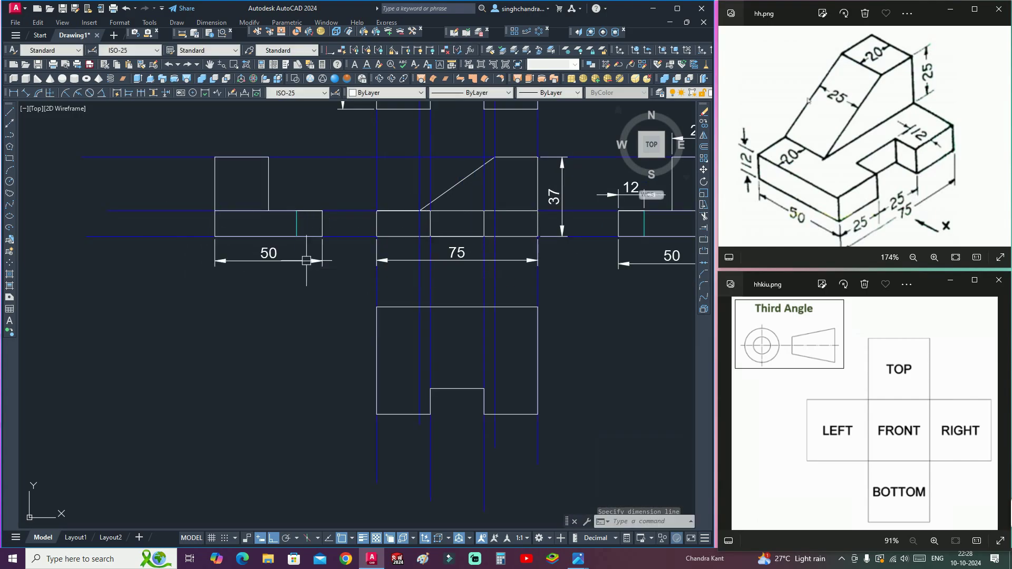
pyautogui.click(11, 93)
pyautogui.click(216, 157)
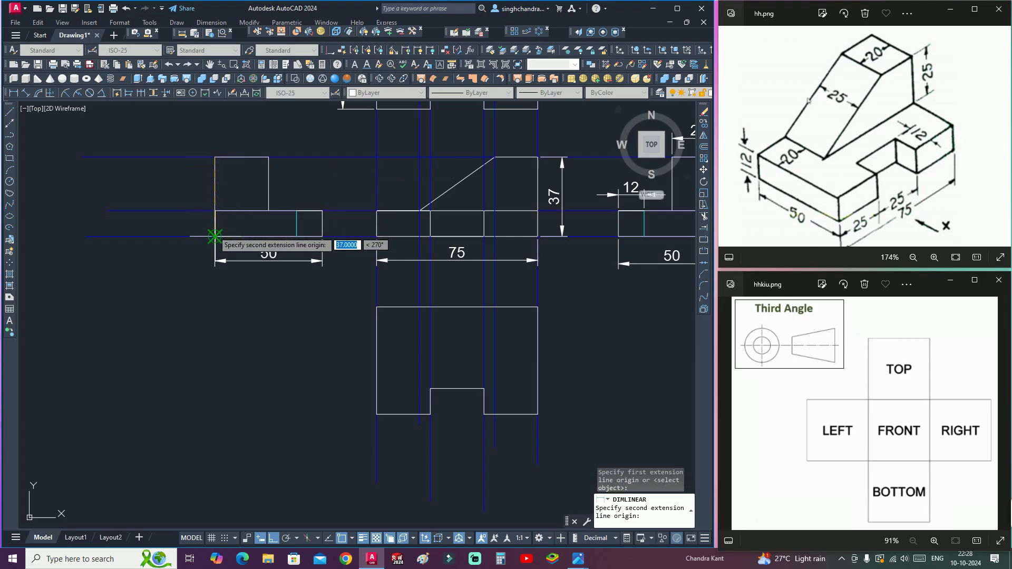
pyautogui.click(215, 236)
pyautogui.click(194, 222)
# Step: Add the left view's 12 lower-step and 25 tall-block height dimensions
pyautogui.click(12, 93)
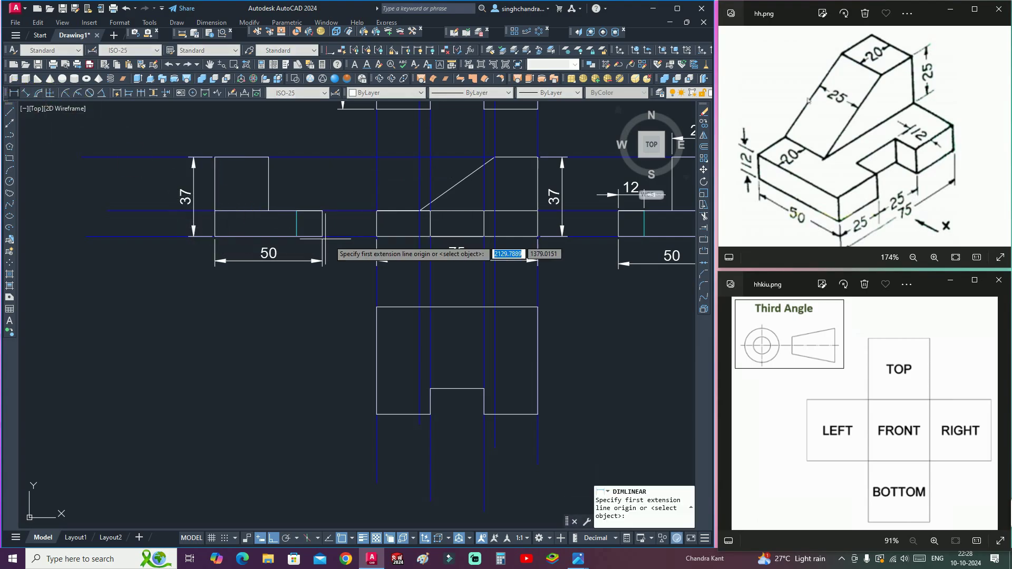
pyautogui.click(322, 211)
pyautogui.click(322, 237)
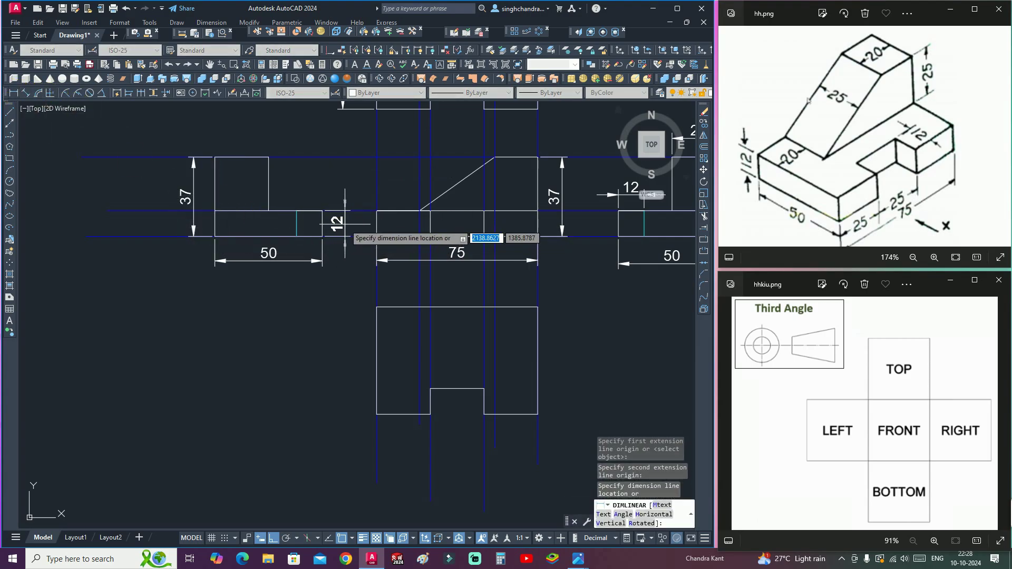
pyautogui.click(345, 222)
pyautogui.click(12, 93)
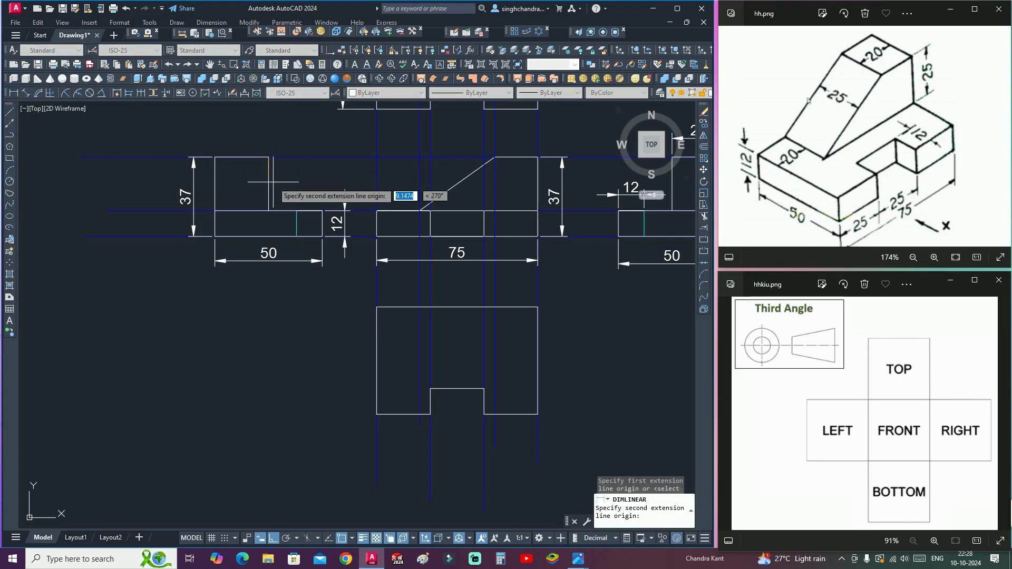
pyautogui.click(268, 156)
pyautogui.click(268, 210)
pyautogui.click(289, 178)
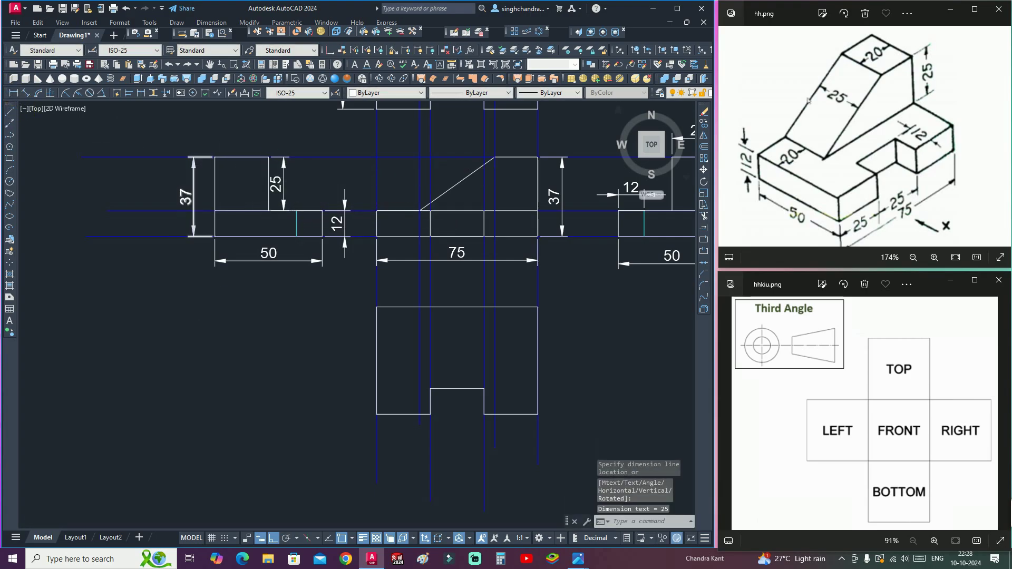
pyautogui.scroll(-3, 260, 292)
pyautogui.scroll(-1, 260, 292)
pyautogui.scroll(4, 342, 183)
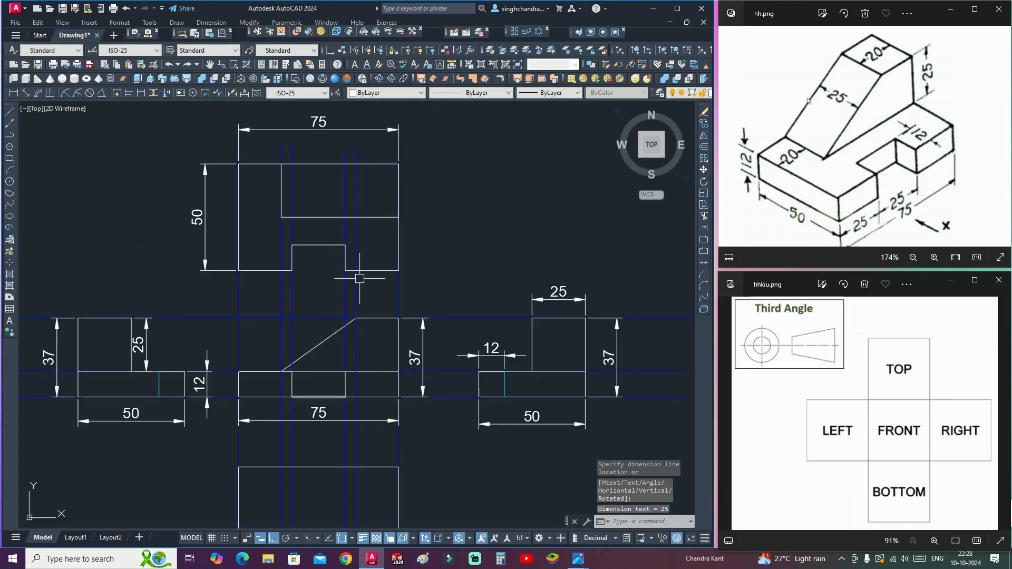